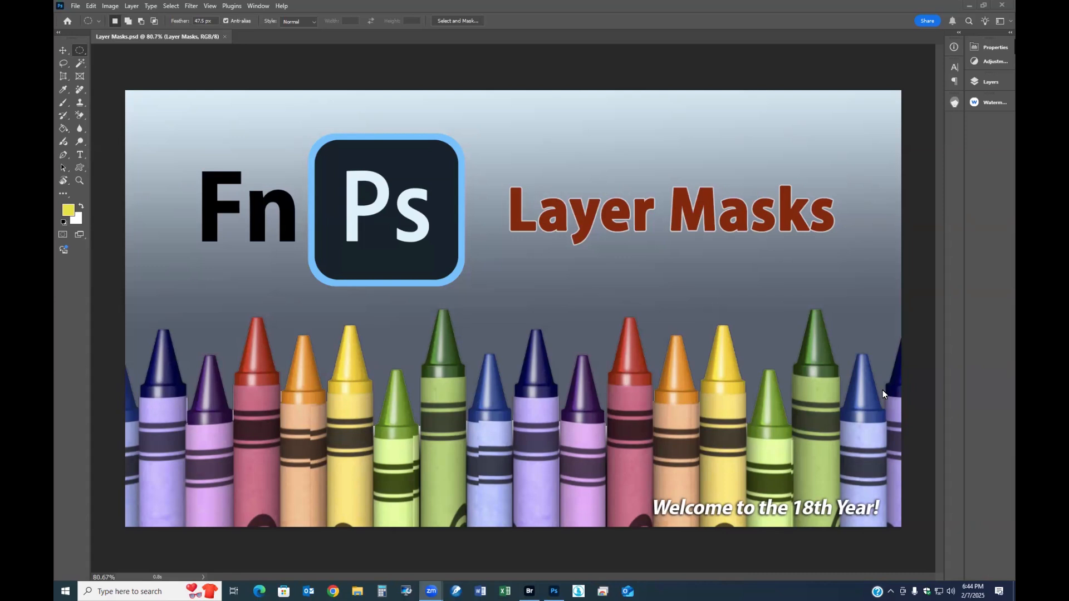
# Create a new white 1920 x 1080 pixel RGB document at 300 pixels/inch
pyautogui.click(75, 6)
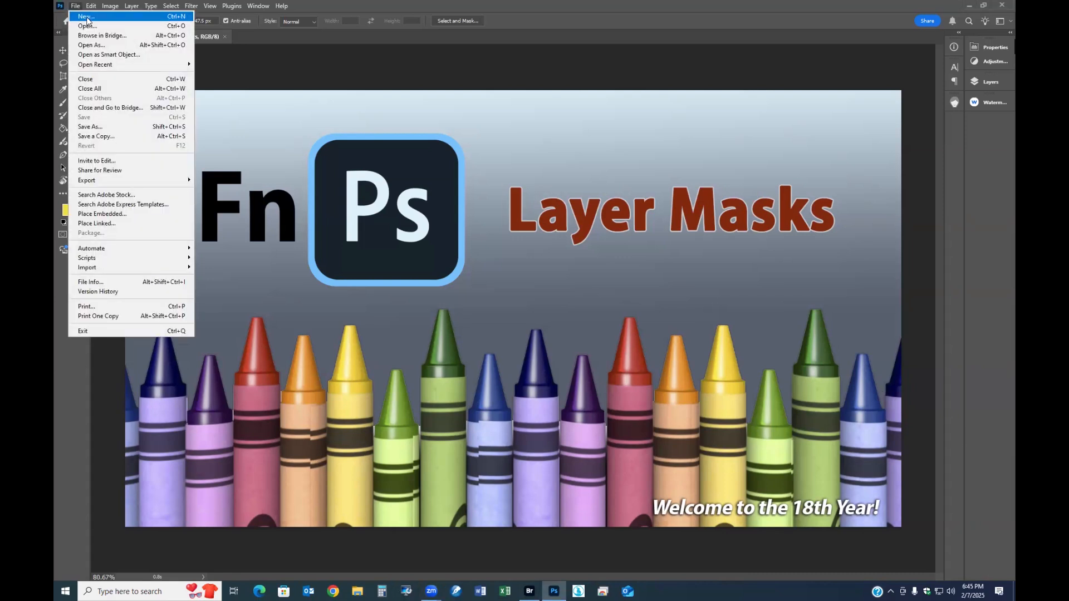
pyautogui.click(87, 17)
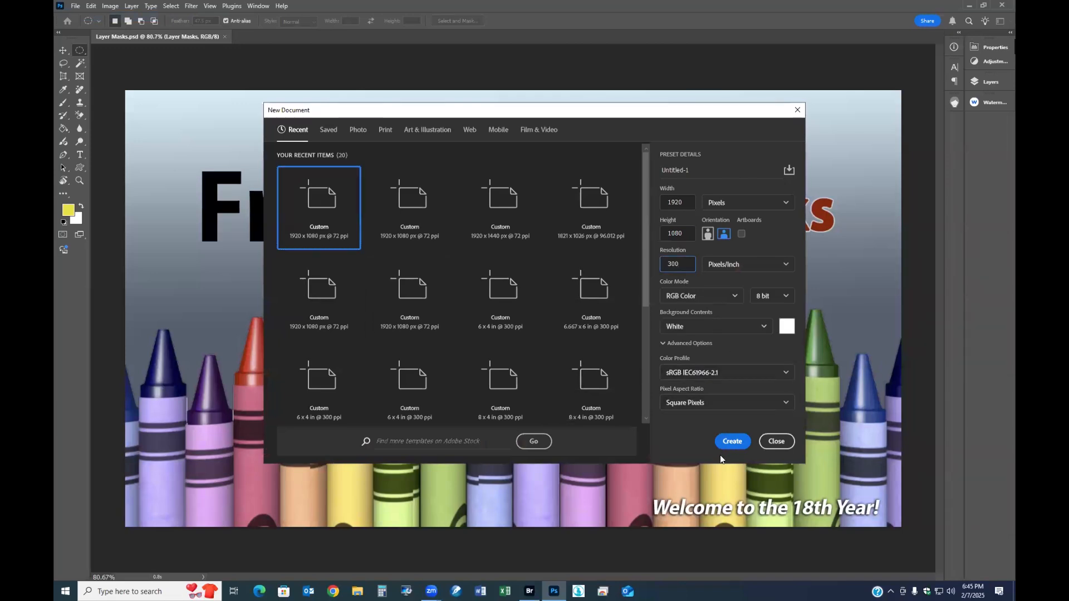
pyautogui.click(734, 441)
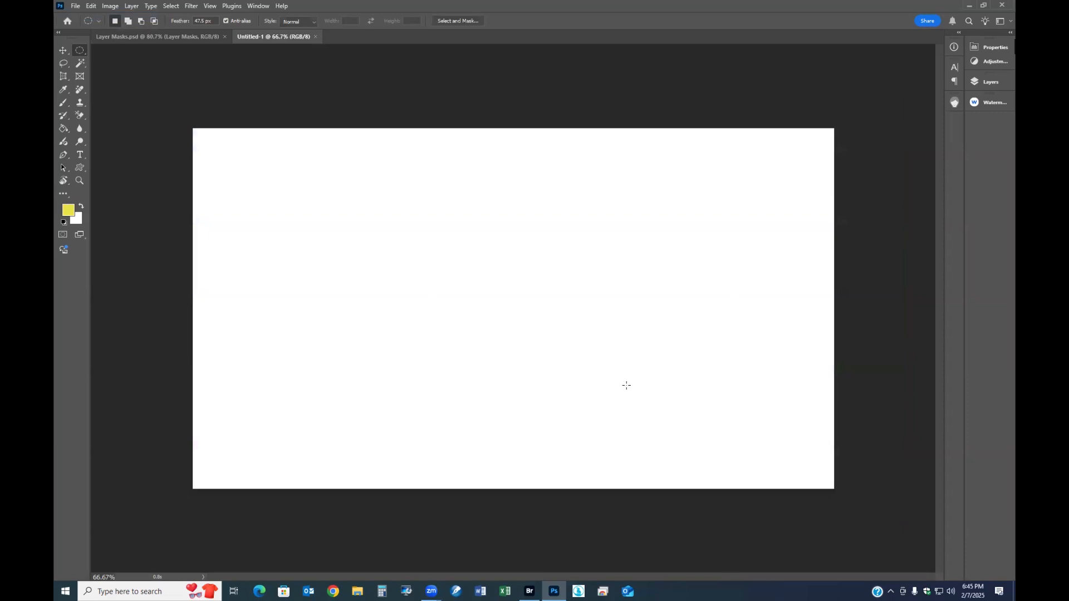
# Convert the locked white Background into a regular editable layer, keeping the default layer settings
pyautogui.click(981, 82)
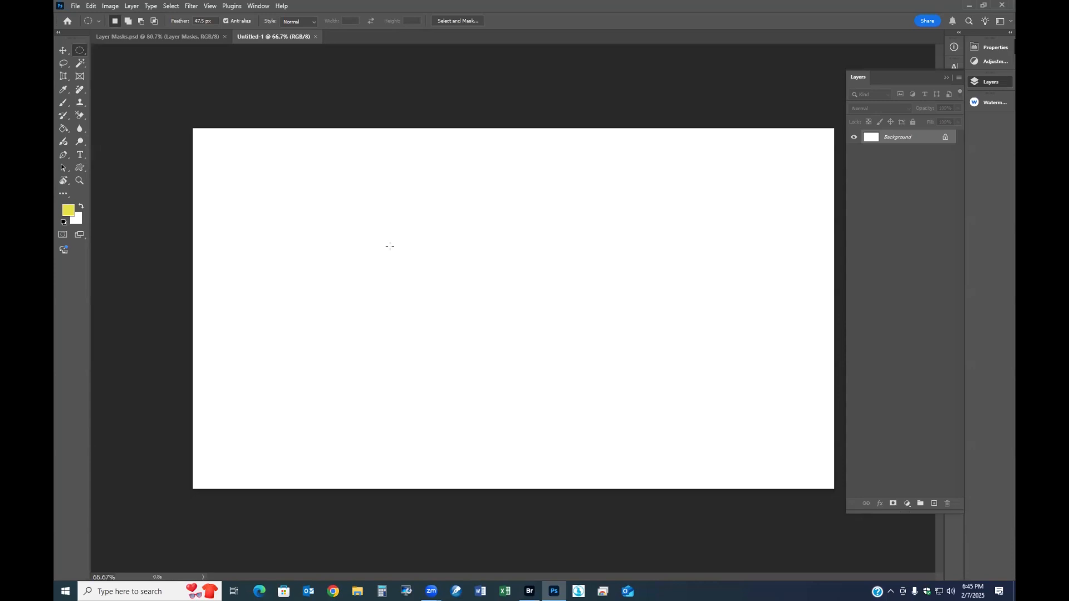
pyautogui.doubleClick(898, 138)
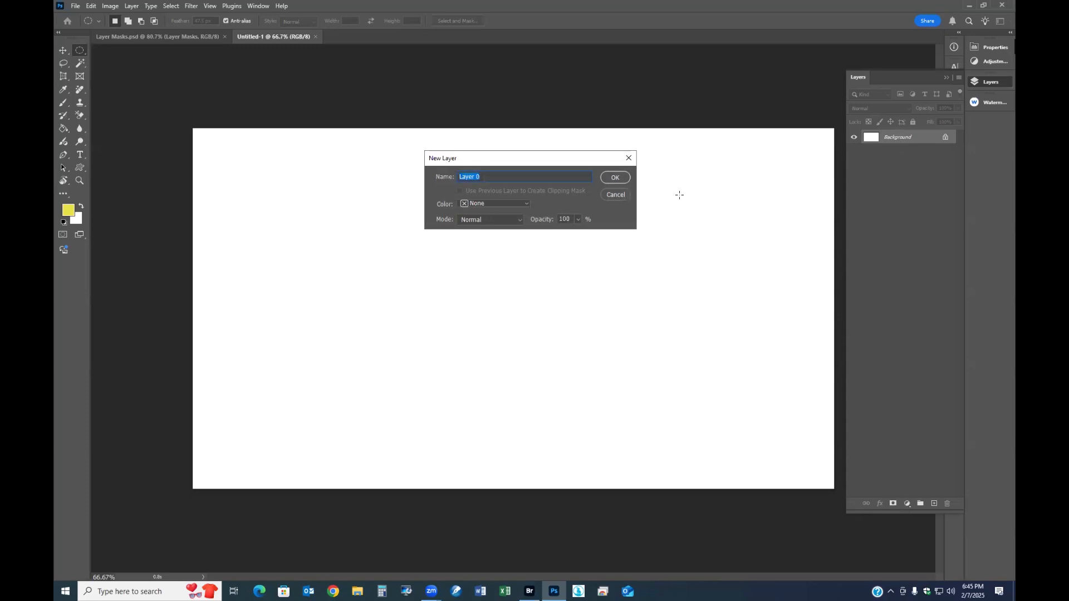
pyautogui.click(620, 178)
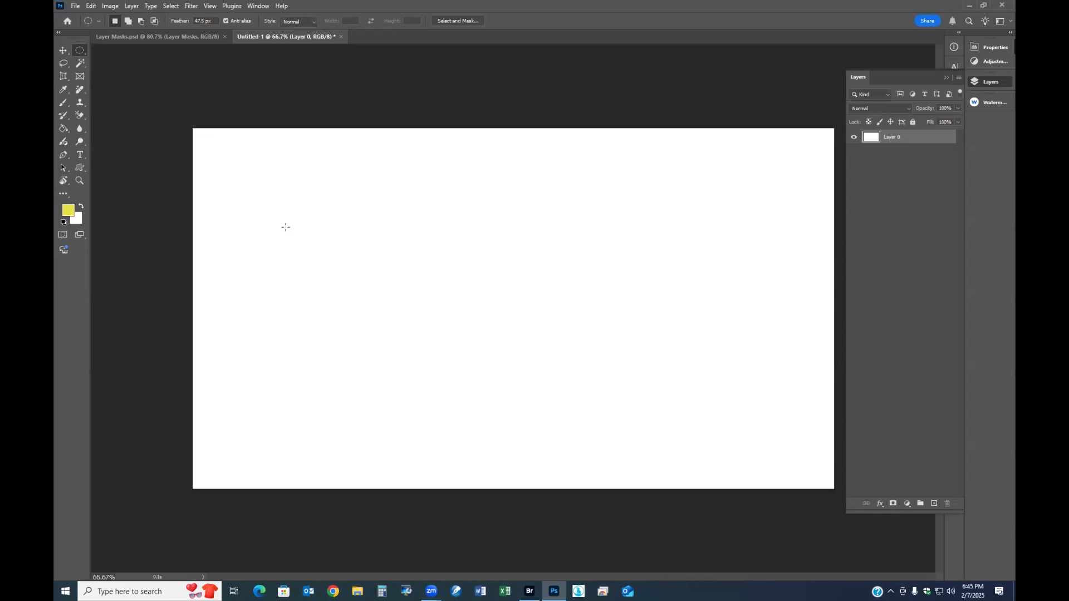
# Cut a feathered circular hole near the middle of the white layer using the Elliptical Marquee with a fixed 2:2 ratio, and clear the selection
pyautogui.moveTo(288, 225); pyautogui.dragTo(460, 394)
pyautogui.hotkey('ctrl', 'd')
pyautogui.click(312, 22)
pyautogui.click(306, 40)
pyautogui.moveTo(316, 252); pyautogui.dragTo(493, 428)
pyautogui.moveTo(428, 363); pyautogui.dragTo(521, 328)
pyautogui.press('Delete')
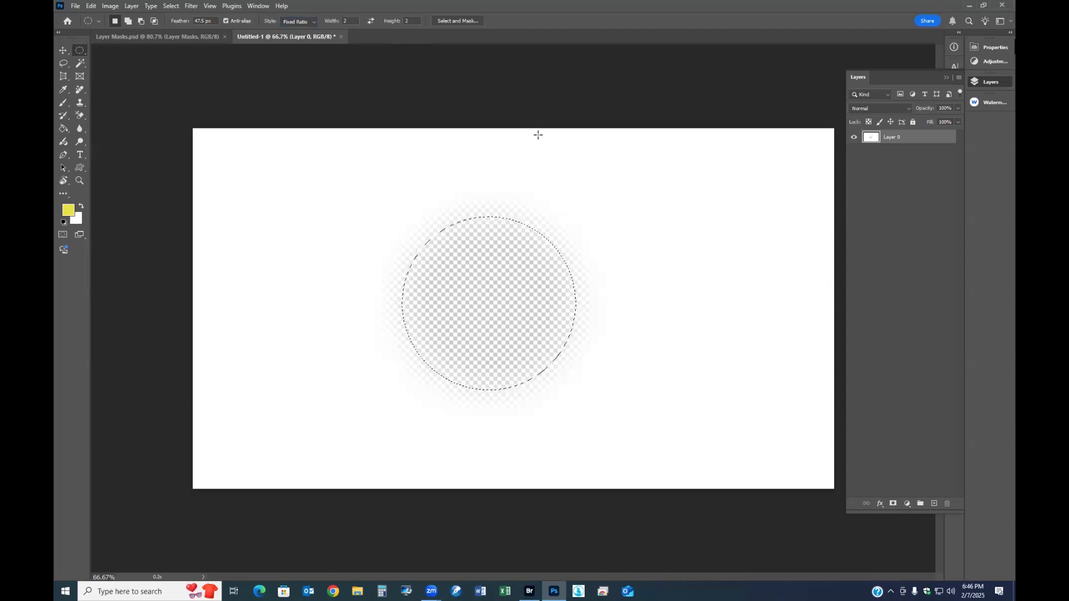
pyautogui.hotkey('ctrl', 'd')
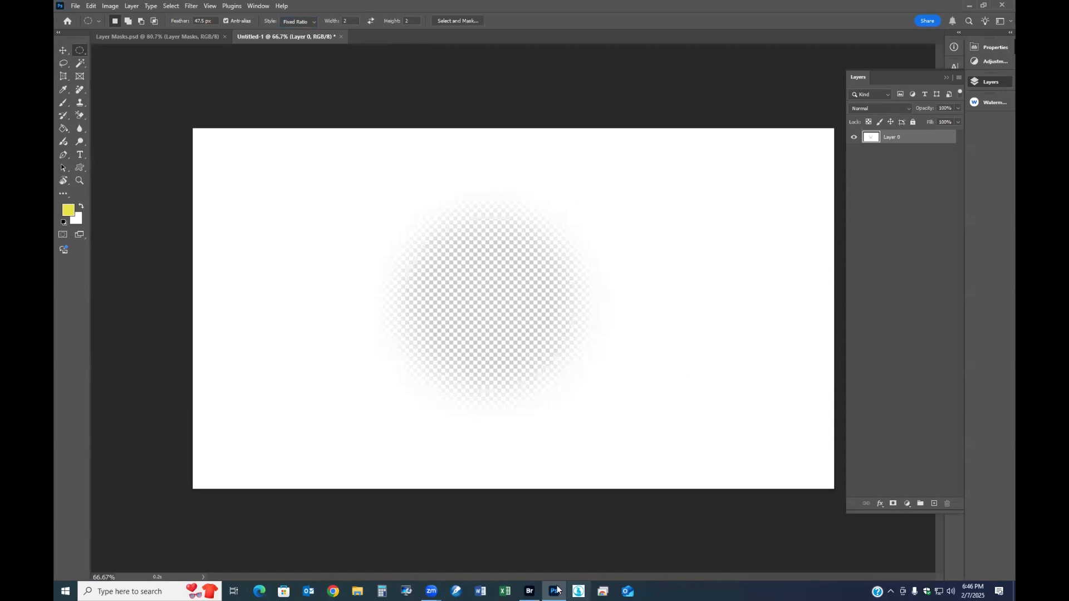
# Switch to Adobe Bridge and open the waterfall photo _MG_2660.CR2 from the Rangeley folder in Camera Raw
pyautogui.click(529, 591)
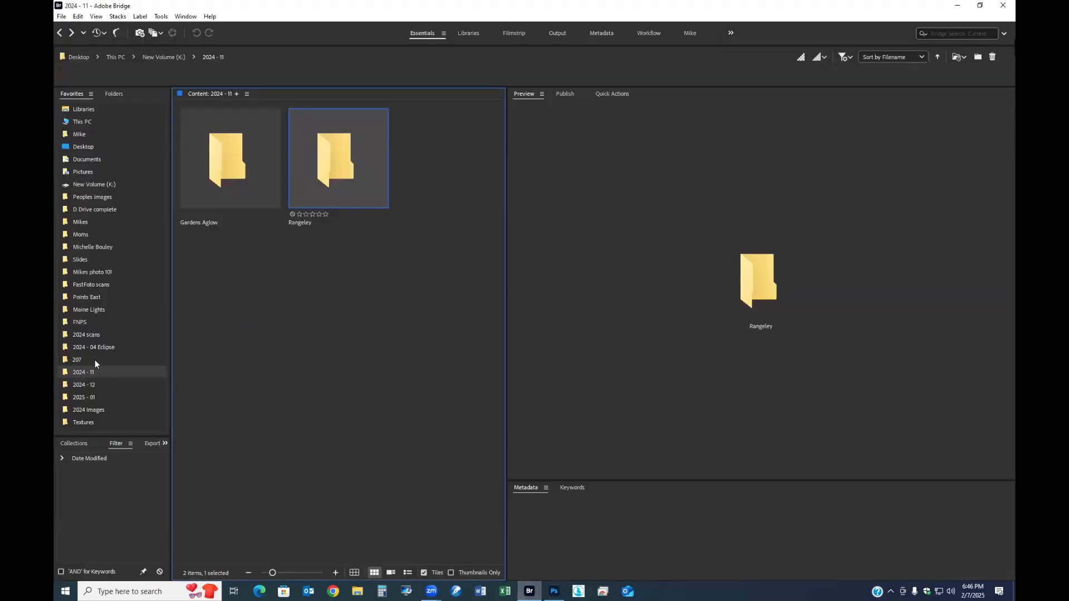
pyautogui.doubleClick(338, 158)
pyautogui.scroll(-5, 392, 457)
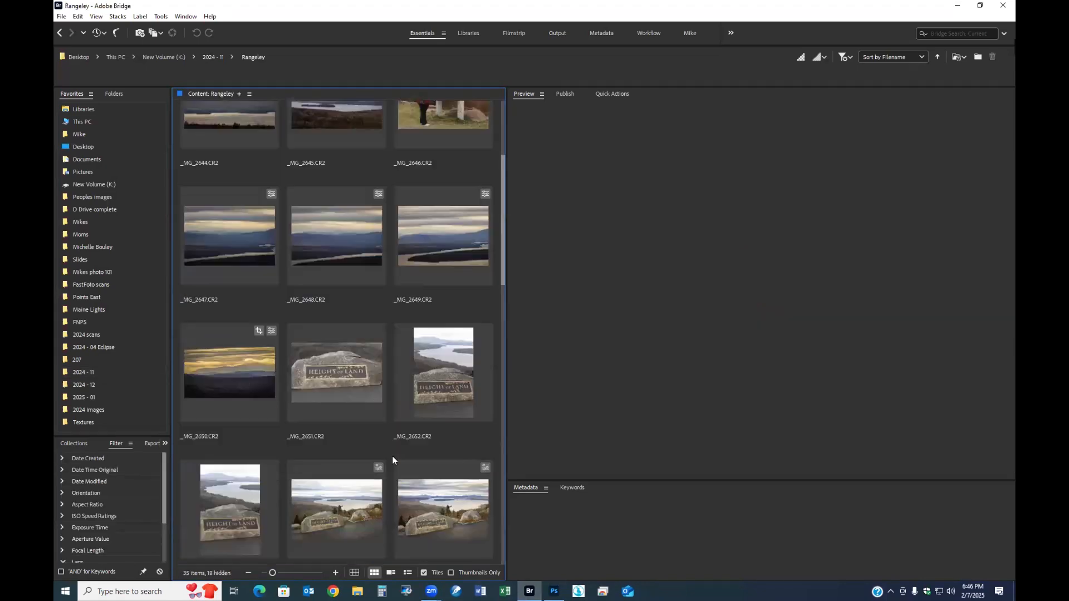
pyautogui.scroll(-7, 392, 457)
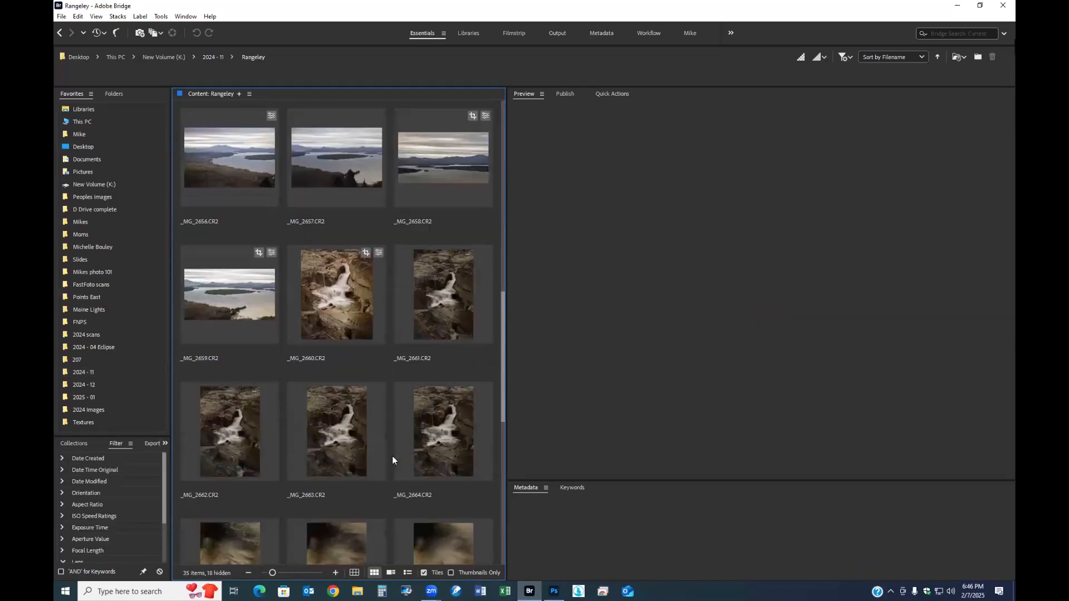
pyautogui.click(345, 284)
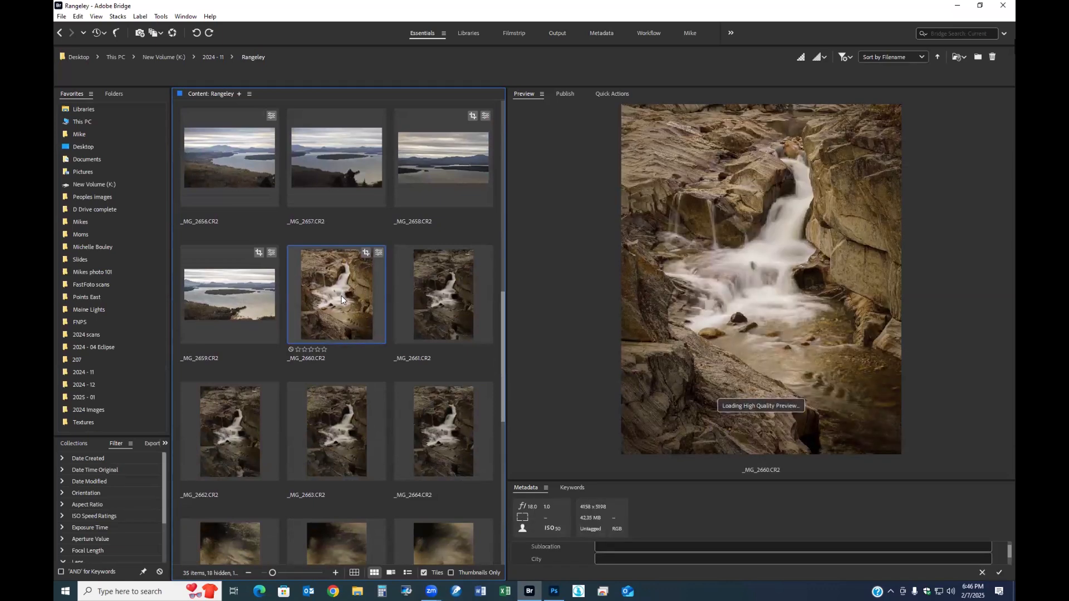
pyautogui.doubleClick(341, 295)
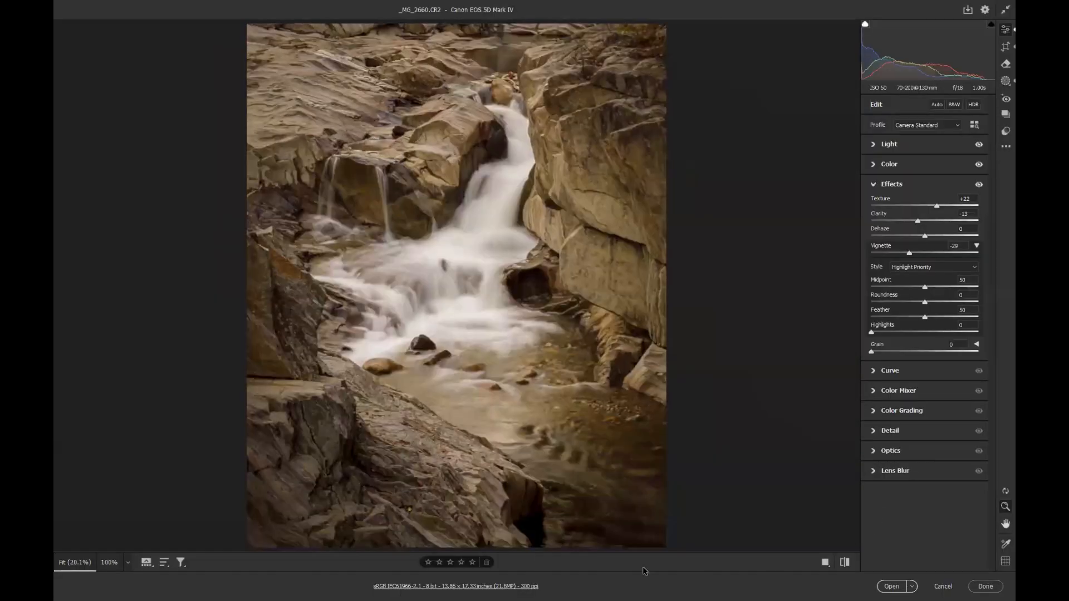
# Set the Camera Raw output to resize the long side to 4 inches at 300 pixels/inch and open the photo in Photoshop
pyautogui.click(477, 587)
pyautogui.click(399, 195)
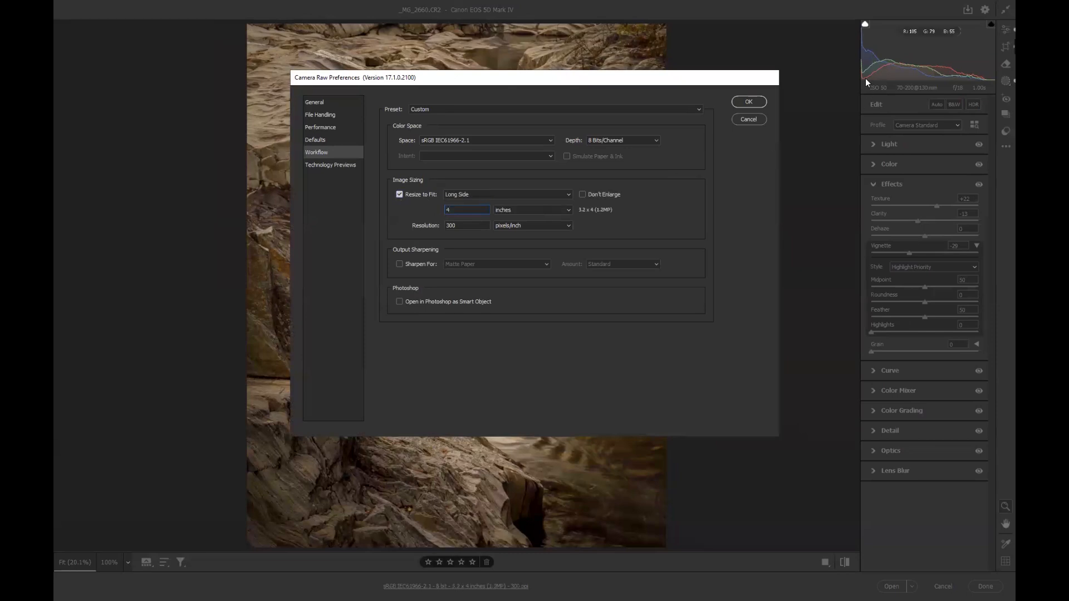
pyautogui.click(749, 102)
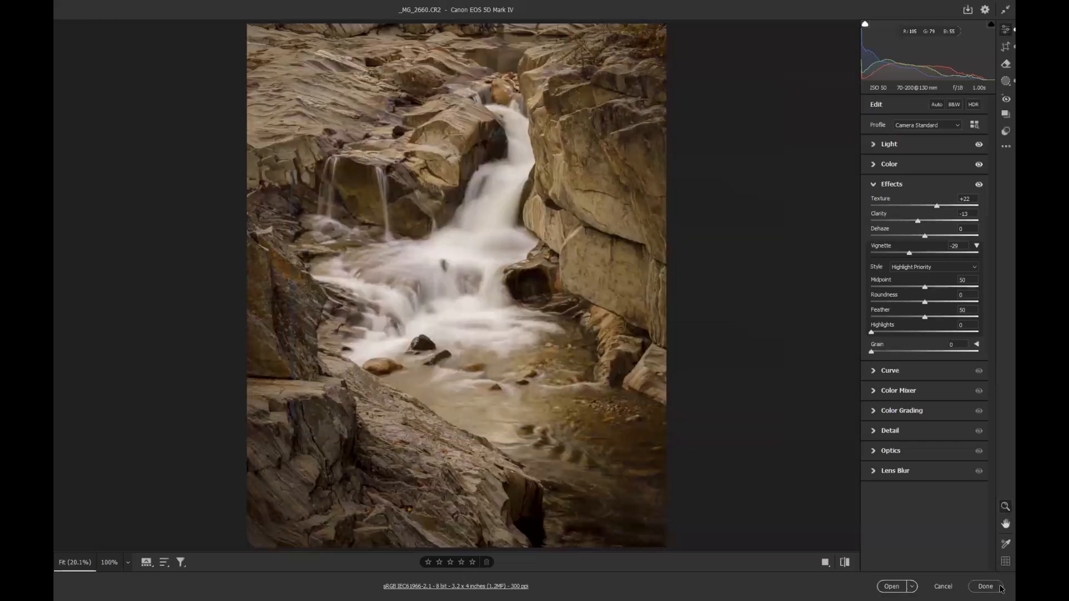
pyautogui.click(889, 588)
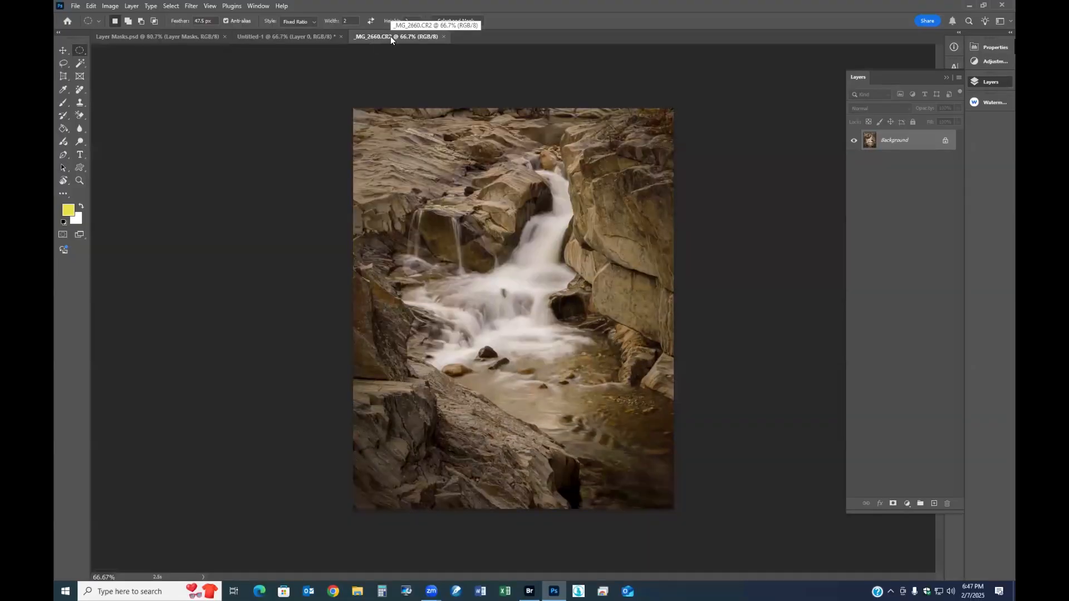
# Float the waterfall photo's window, copy its layer into the Untitled-1 document, and close the original photo without saving
pyautogui.moveTo(399, 36); pyautogui.dragTo(382, 431)
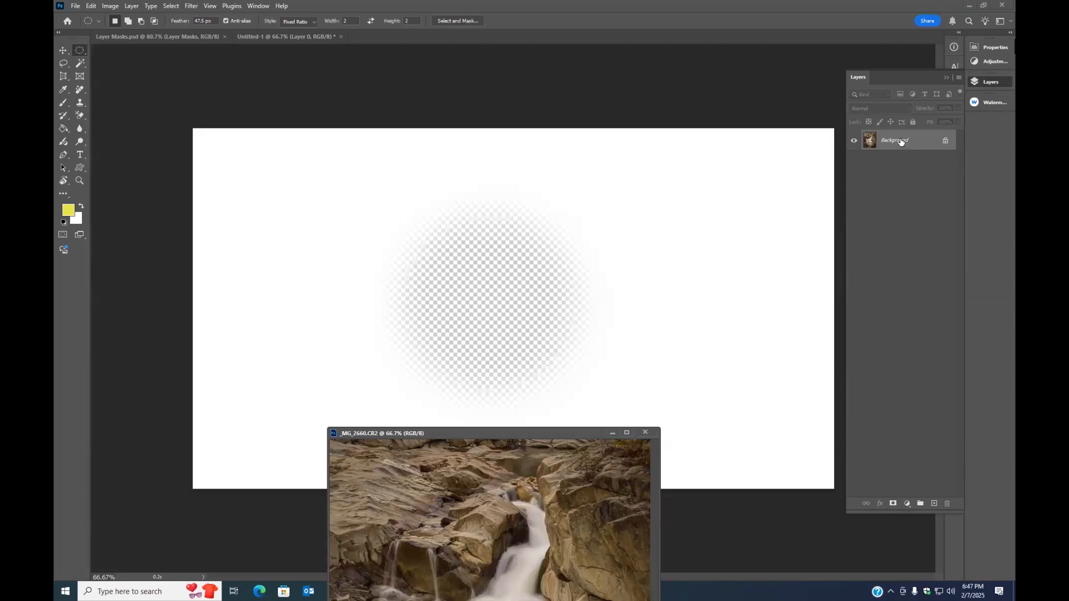
pyautogui.moveTo(902, 141); pyautogui.dragTo(504, 305)
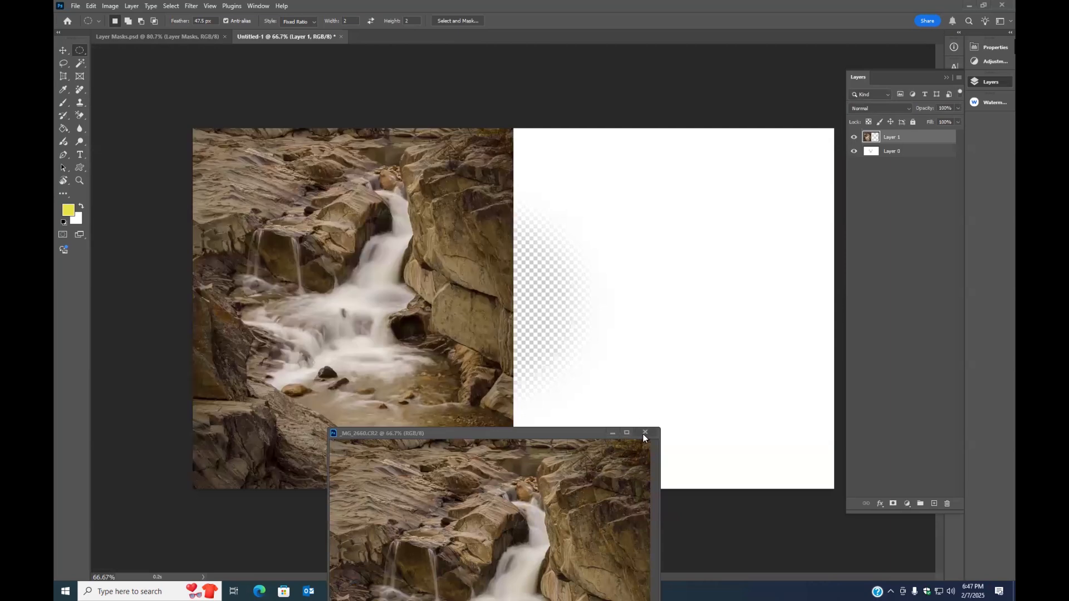
pyautogui.click(642, 433)
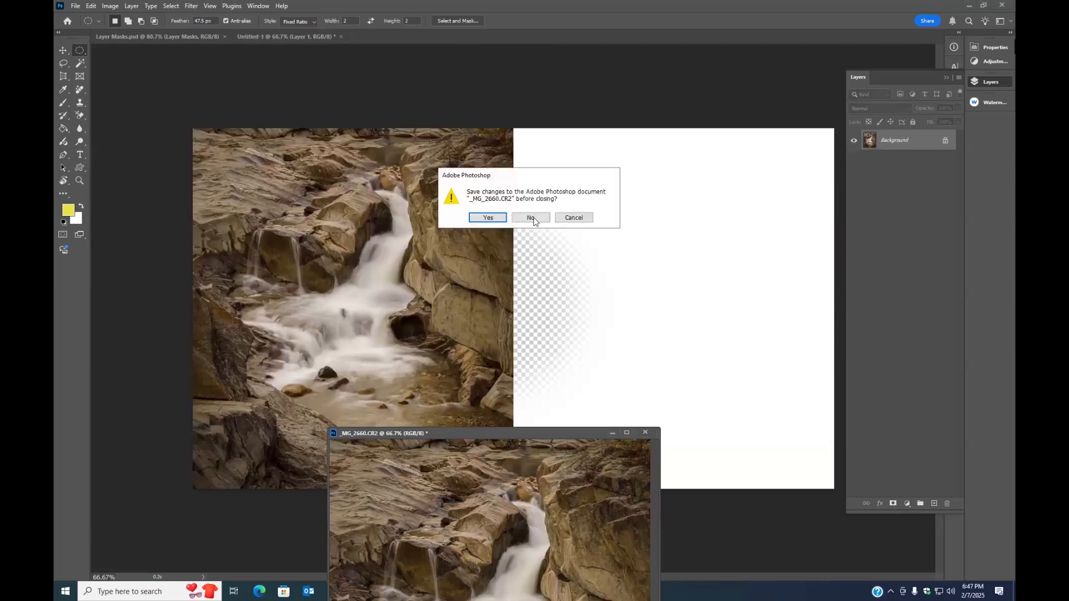
pyautogui.click(528, 217)
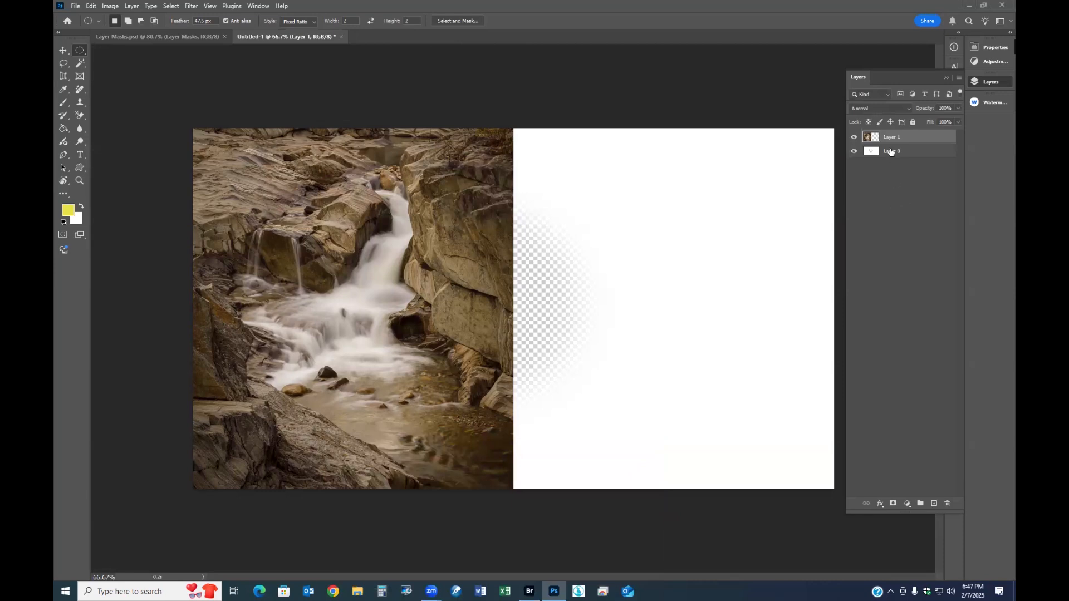
# Place the white layer above the waterfall layer and move the photo so it fills the whole circular hole
pyautogui.moveTo(867, 154); pyautogui.dragTo(869, 132)
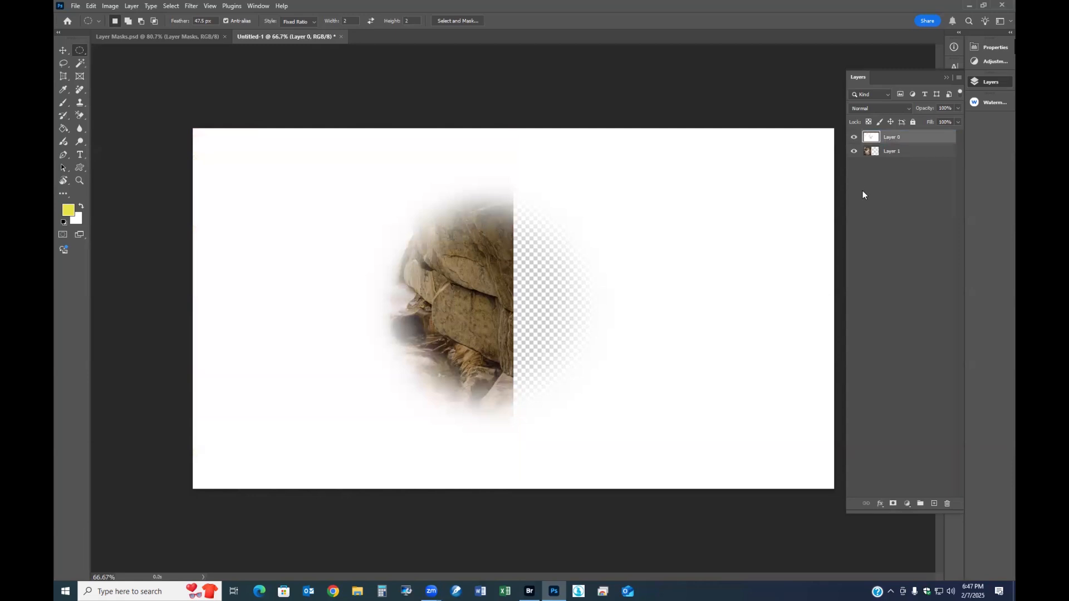
pyautogui.click(864, 154)
pyautogui.click(63, 51)
pyautogui.moveTo(420, 317); pyautogui.dragTo(546, 375)
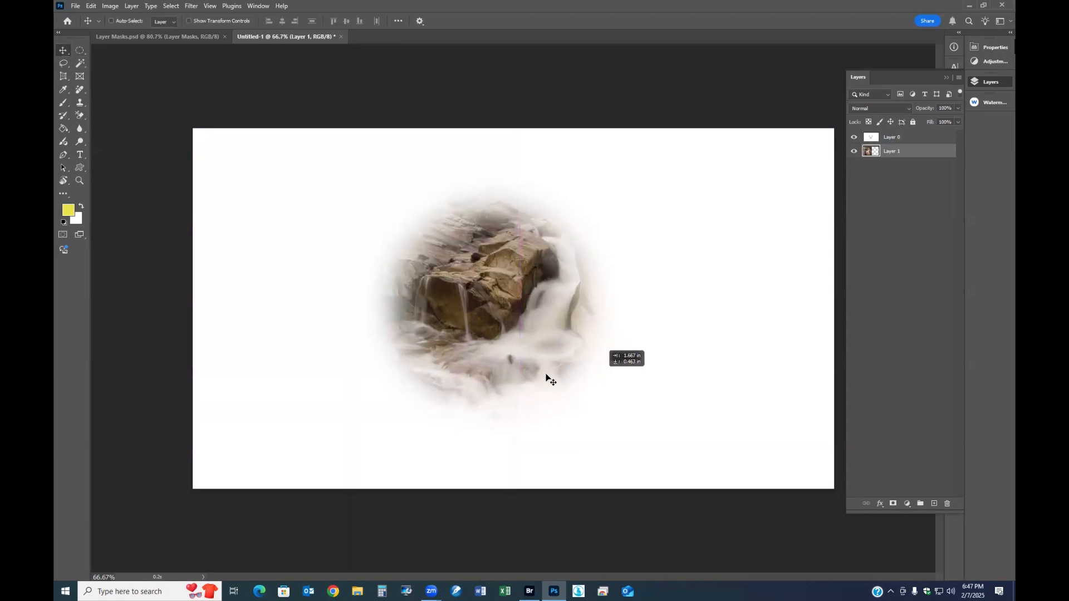
# Scale the waterfall layer down with Free Transform and position it so the waterfall is centred in the circular hole
pyautogui.click(79, 50)
pyautogui.rightClick(499, 293)
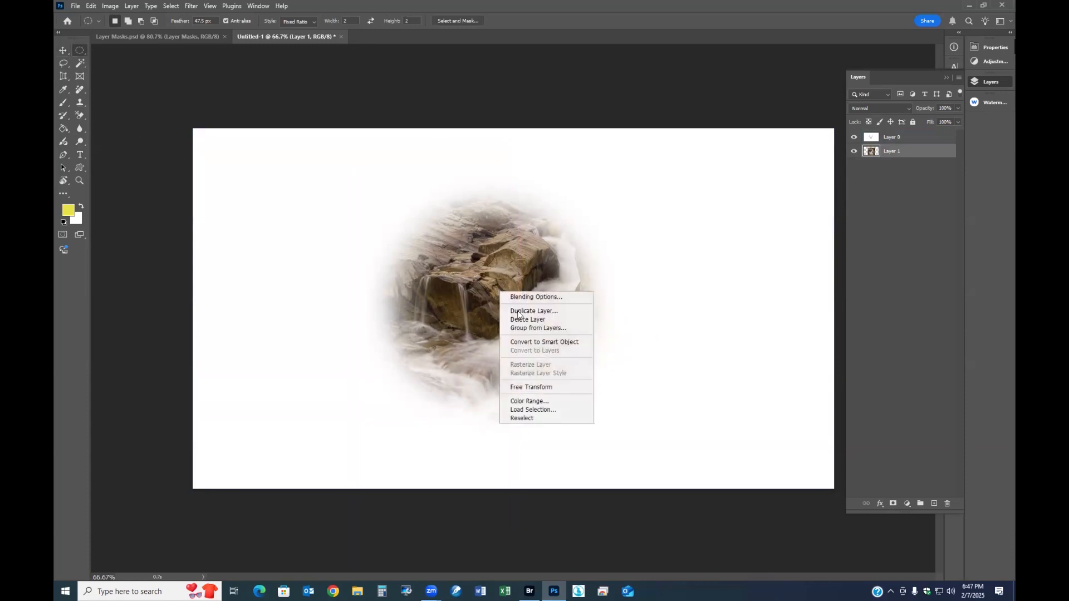
pyautogui.click(531, 388)
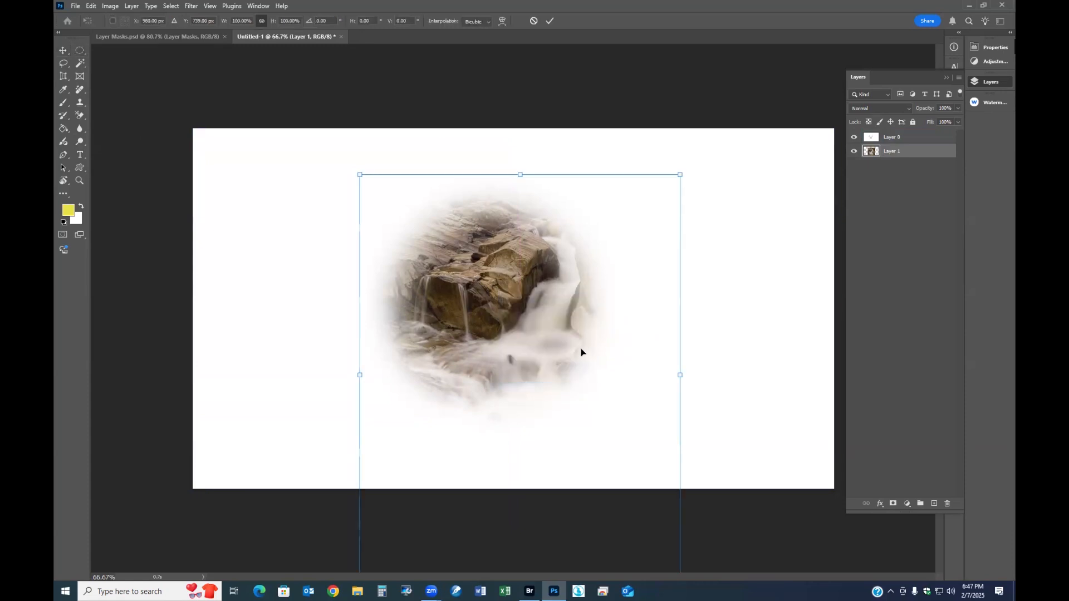
pyautogui.scroll(-3, 608, 390)
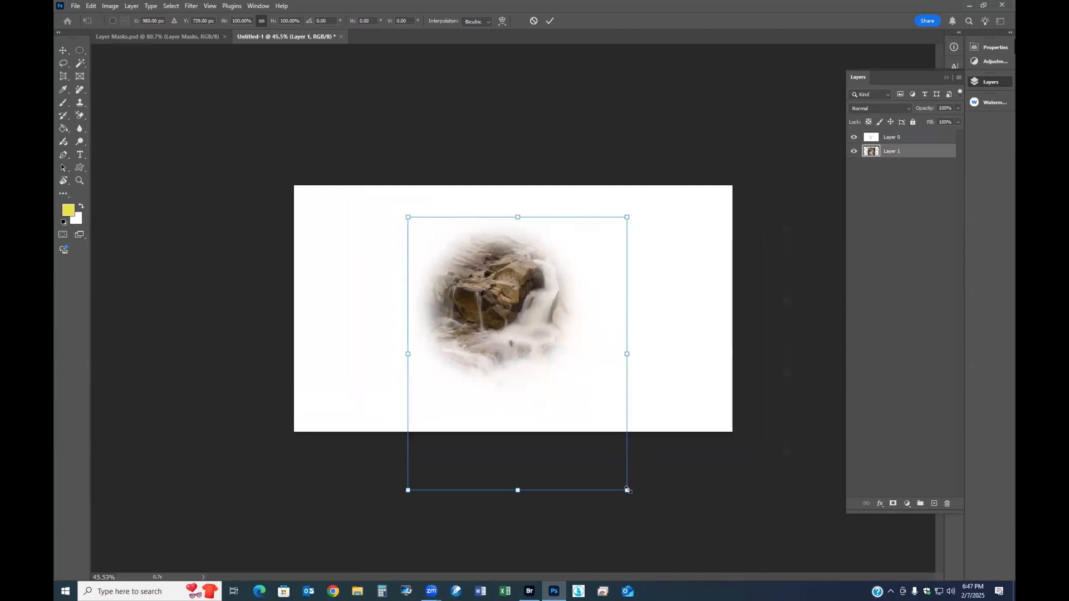
pyautogui.moveTo(626, 489); pyautogui.dragTo(553, 403)
pyautogui.moveTo(505, 336); pyautogui.dragTo(522, 350)
pyautogui.moveTo(426, 316); pyautogui.dragTo(413, 313)
pyautogui.moveTo(533, 312); pyautogui.dragTo(535, 314)
pyautogui.click(551, 22)
pyautogui.scroll(3, 649, 351)
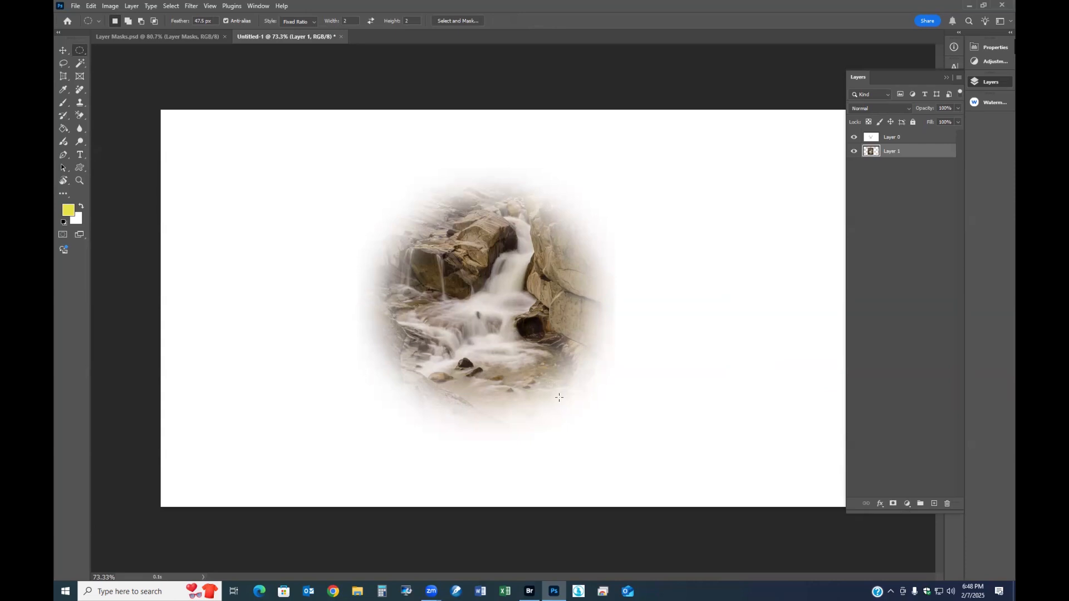
# Check the full photo by hiding and reshowing the white layer, and nudge the waterfall slightly within the hole
pyautogui.click(854, 138)
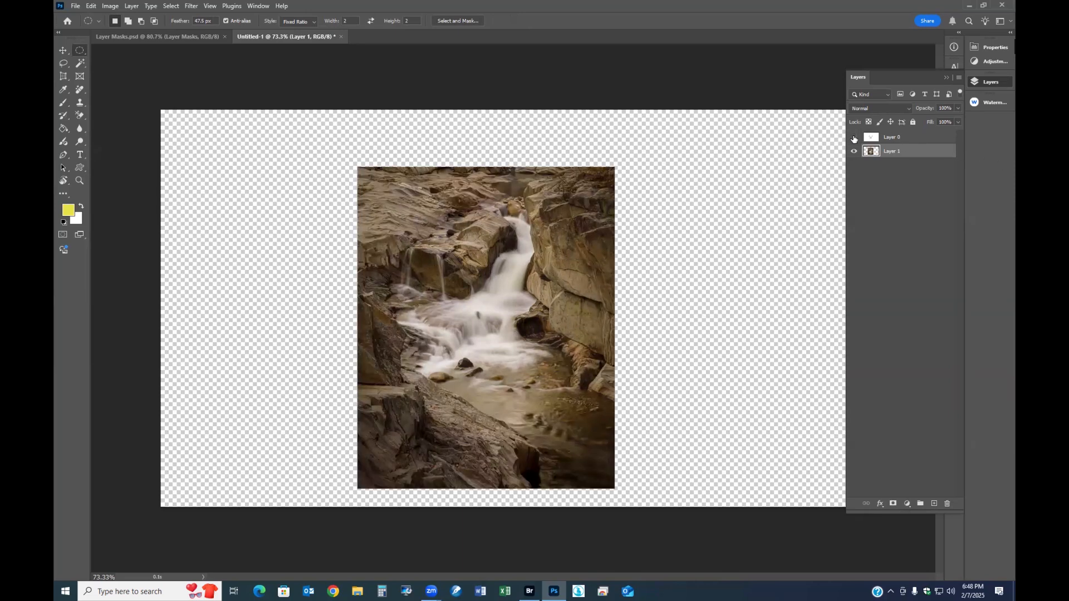
pyautogui.click(854, 138)
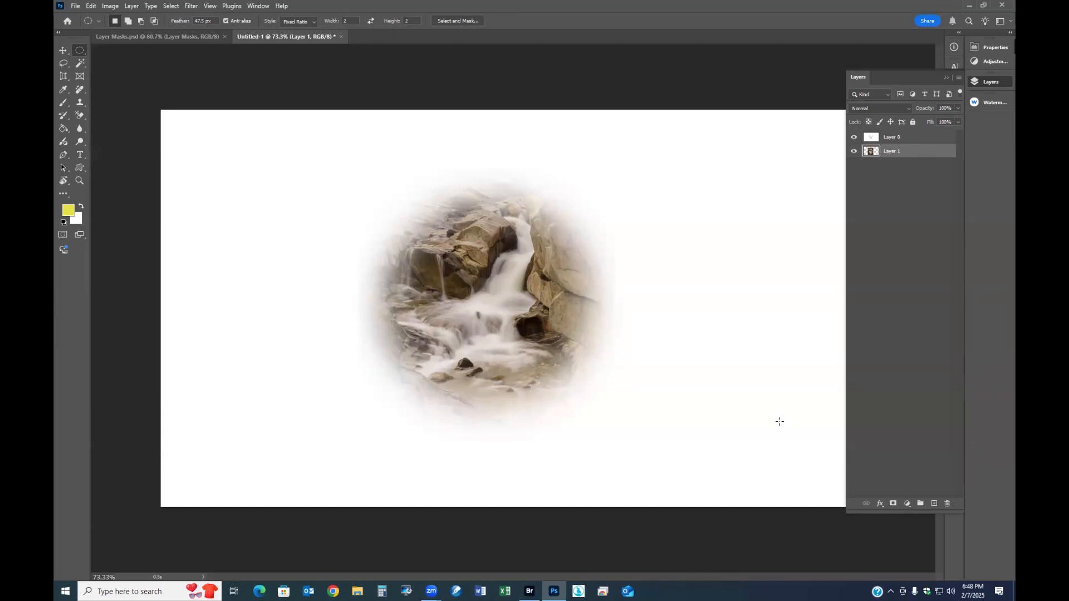
pyautogui.click(63, 50)
pyautogui.moveTo(459, 262); pyautogui.dragTo(463, 265)
pyautogui.press('m')
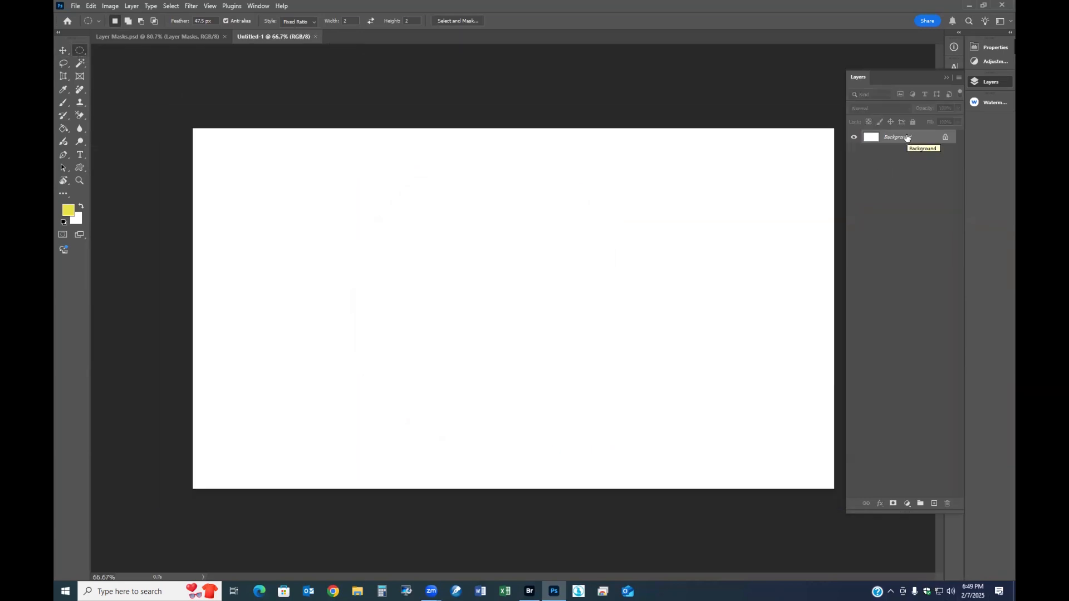
# Convert the blank document's Background into a regular layer and set the marquee feather to 0 px
pyautogui.doubleClick(907, 137)
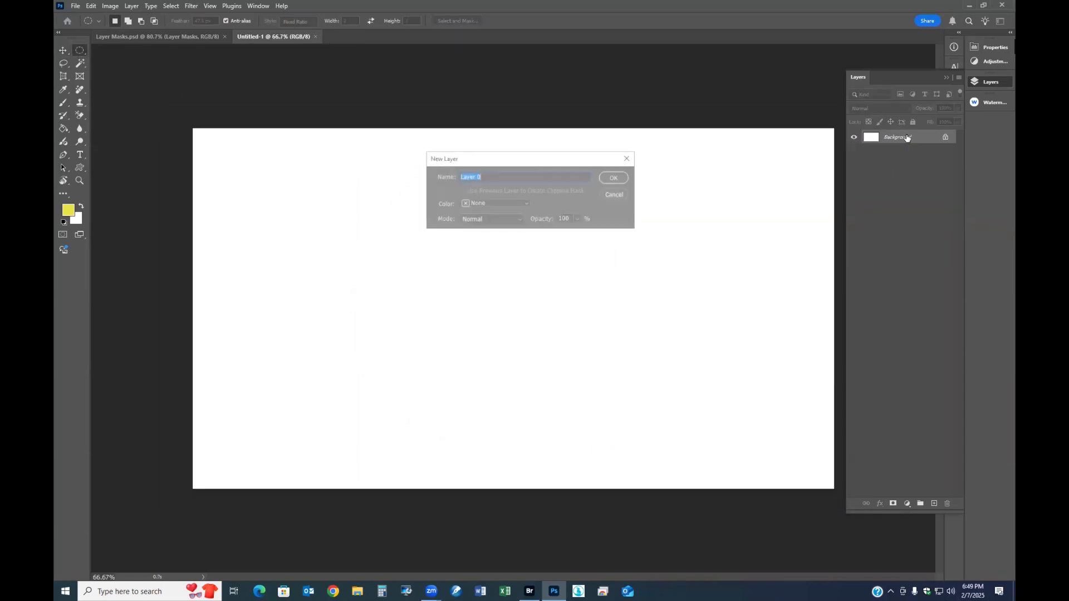
pyautogui.click(613, 178)
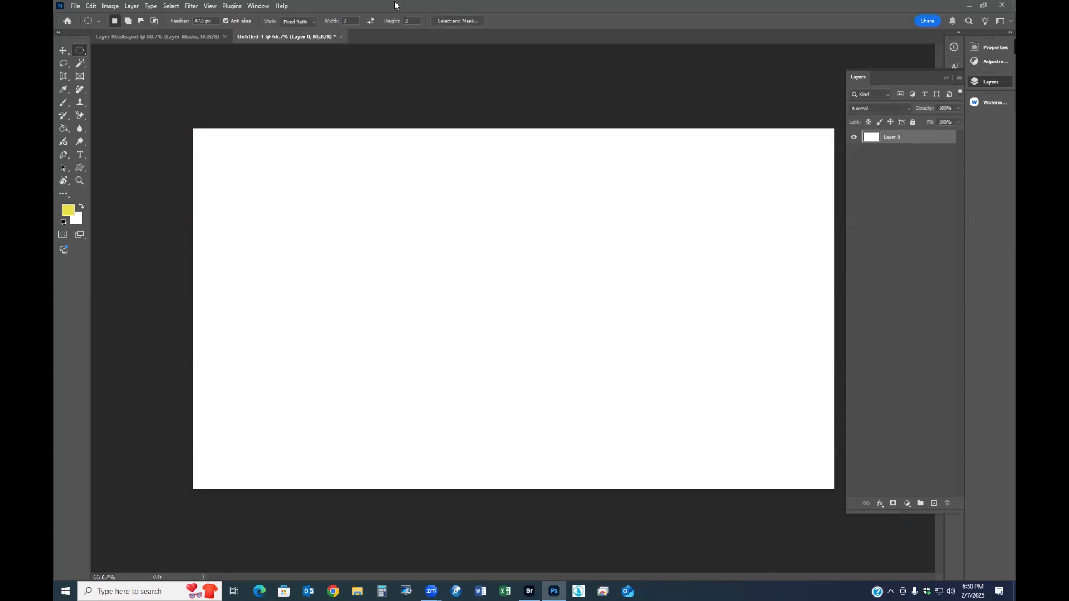
pyautogui.moveTo(190, 22); pyautogui.dragTo(65, 33)
pyautogui.moveTo(186, 24); pyautogui.dragTo(117, 17)
pyautogui.write('0')
pyautogui.press('Return')
# Draw a square selection in the left half of the white layer using the Rectangular Marquee at a 5:5 fixed ratio
pyautogui.rightClick(80, 50)
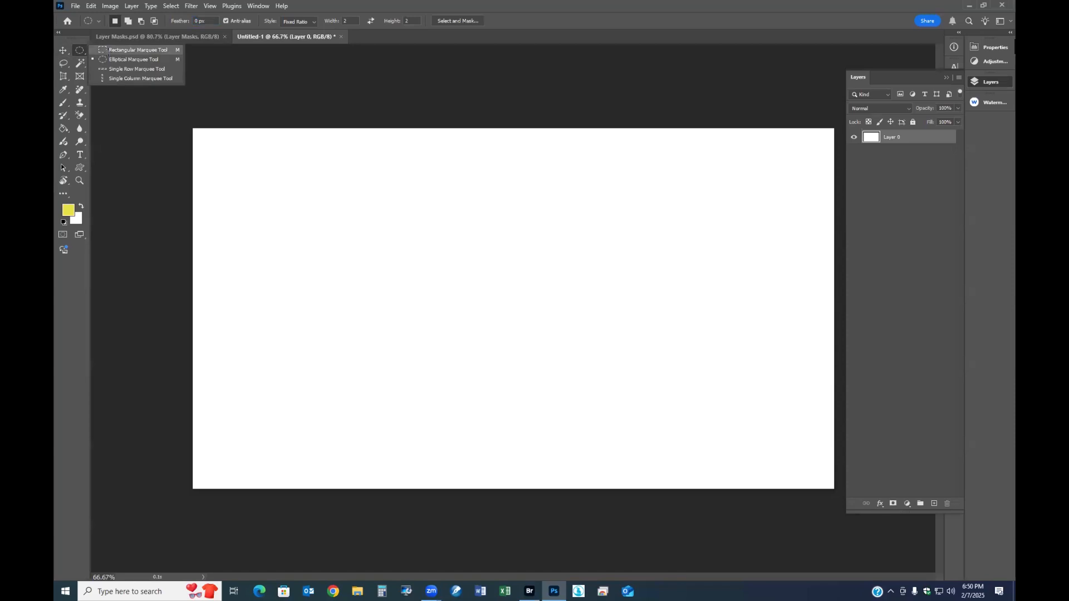
pyautogui.click(105, 50)
pyautogui.click(310, 24)
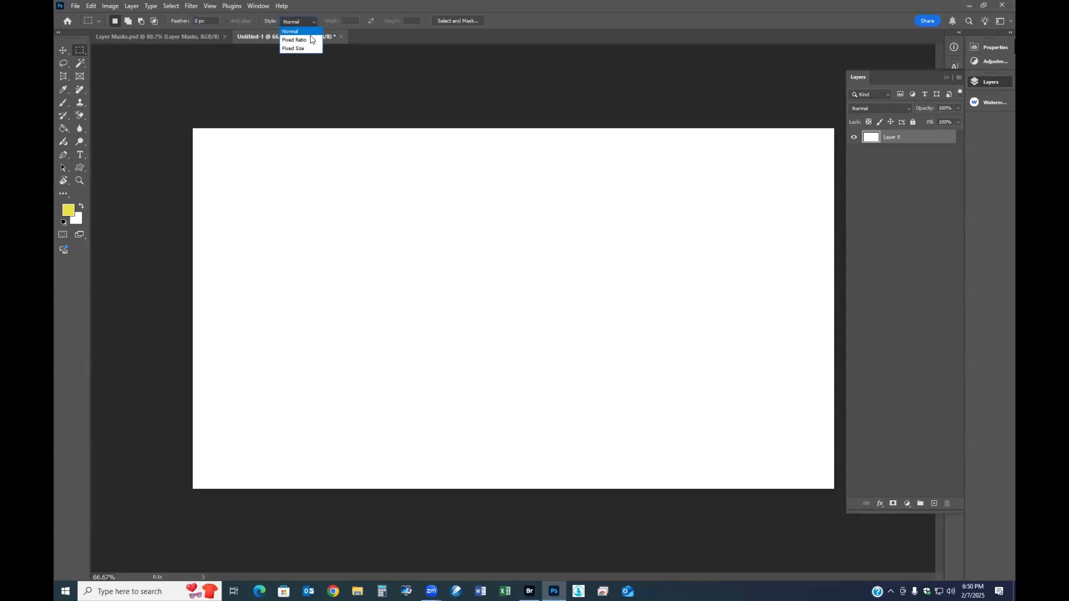
pyautogui.click(310, 40)
pyautogui.moveTo(409, 21); pyautogui.dragTo(400, 22)
pyautogui.write('5')
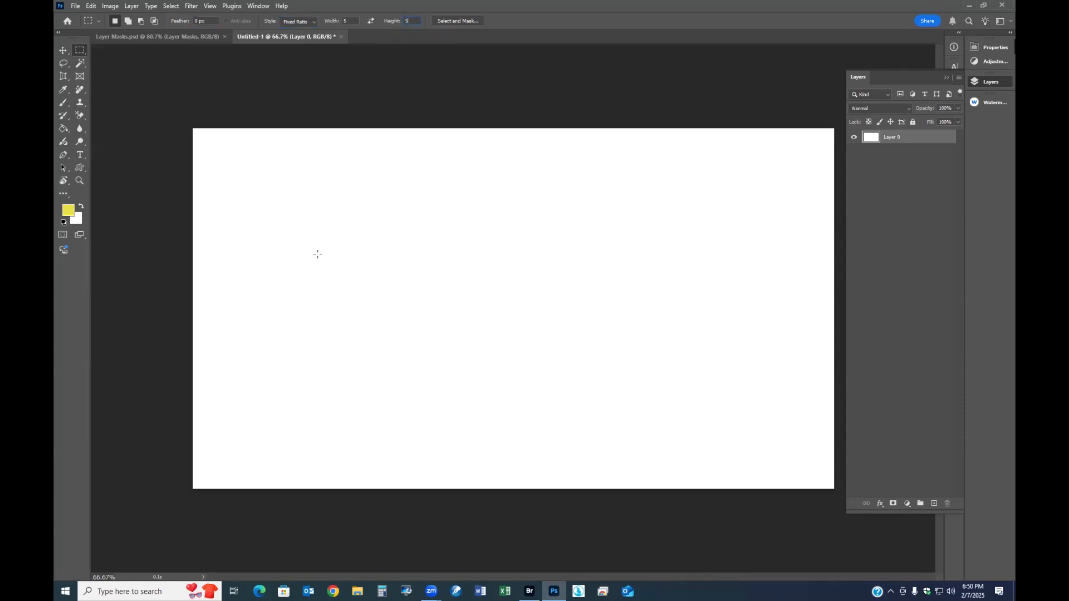
pyautogui.moveTo(286, 240); pyautogui.dragTo(437, 419)
# Fill the square selection with black and deselect it
pyautogui.rightClick(334, 290)
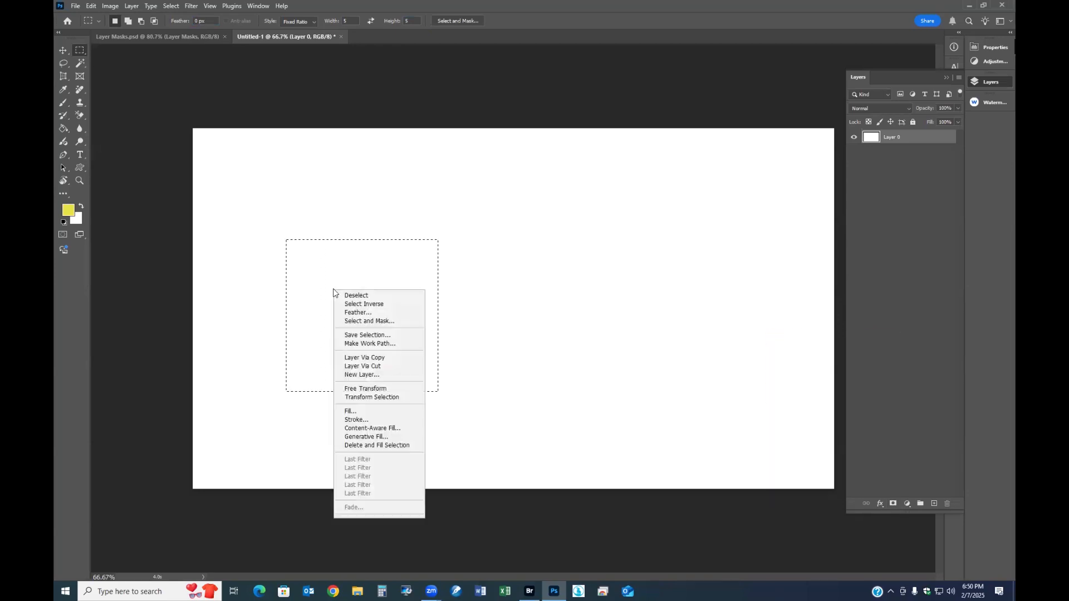
pyautogui.click(352, 411)
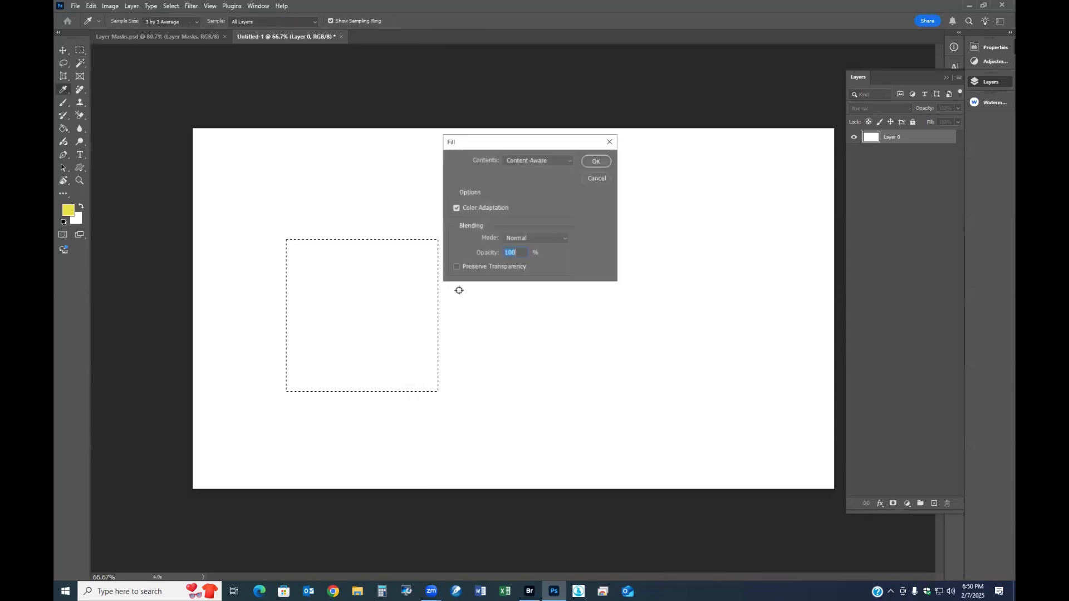
pyautogui.click(567, 162)
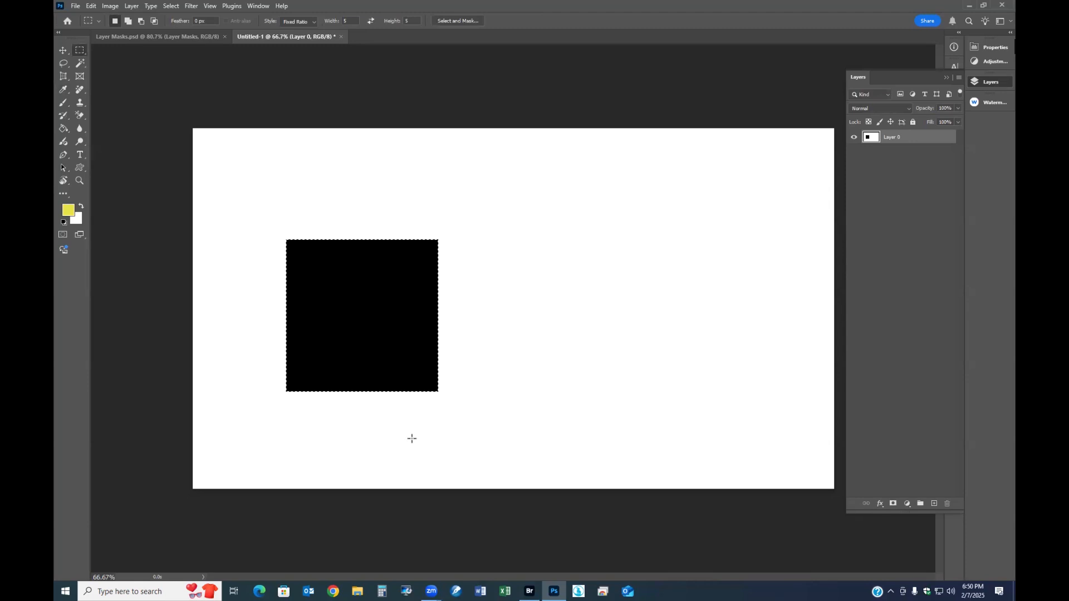
pyautogui.click(412, 439)
# Add a layer mask to Layer 0 from a Magic Wand selection of the white area, and view the mask on its own
pyautogui.click(80, 63)
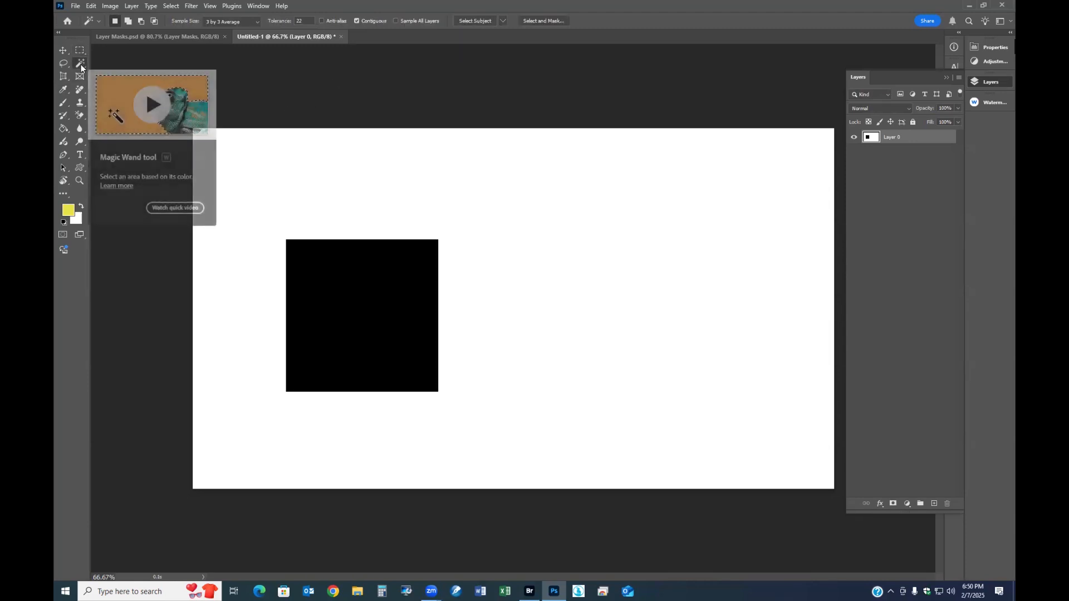
pyautogui.click(376, 201)
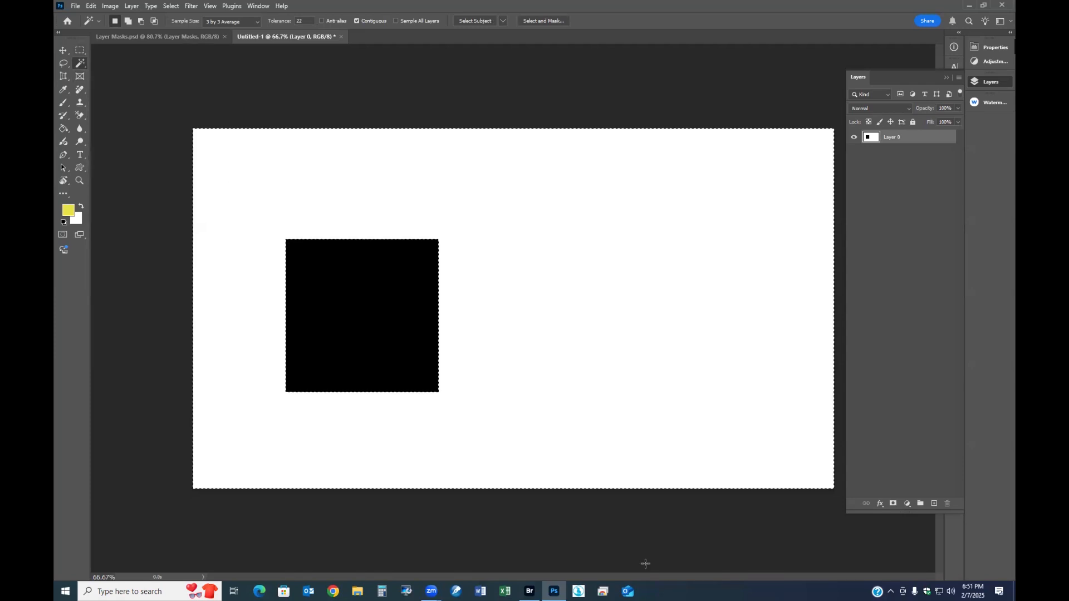
pyautogui.click(894, 503)
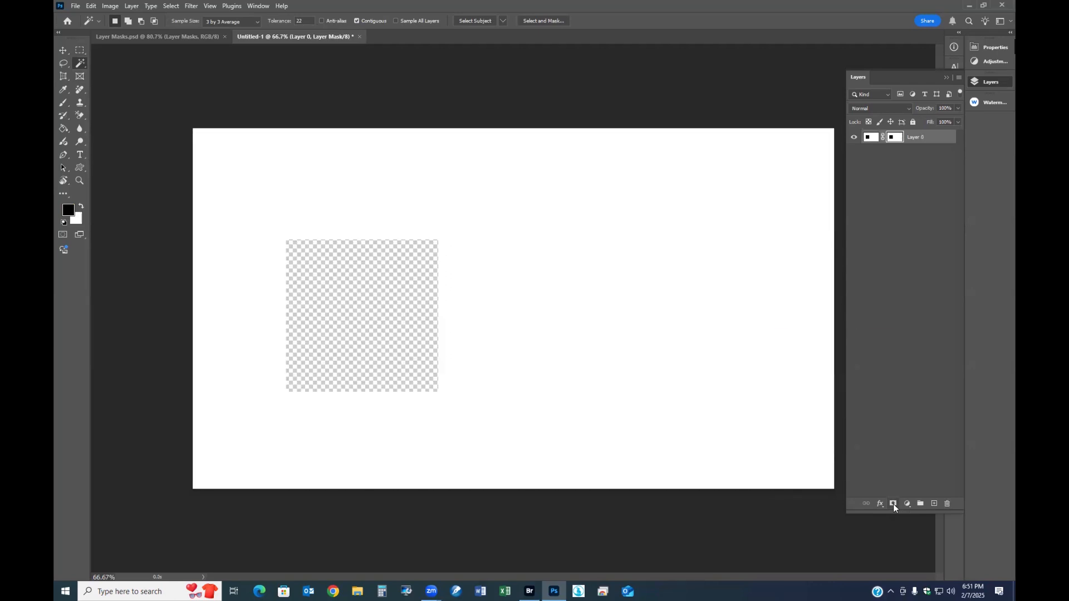
pyautogui.keyDown('alt'); pyautogui.click(896, 138); pyautogui.keyUp('alt')
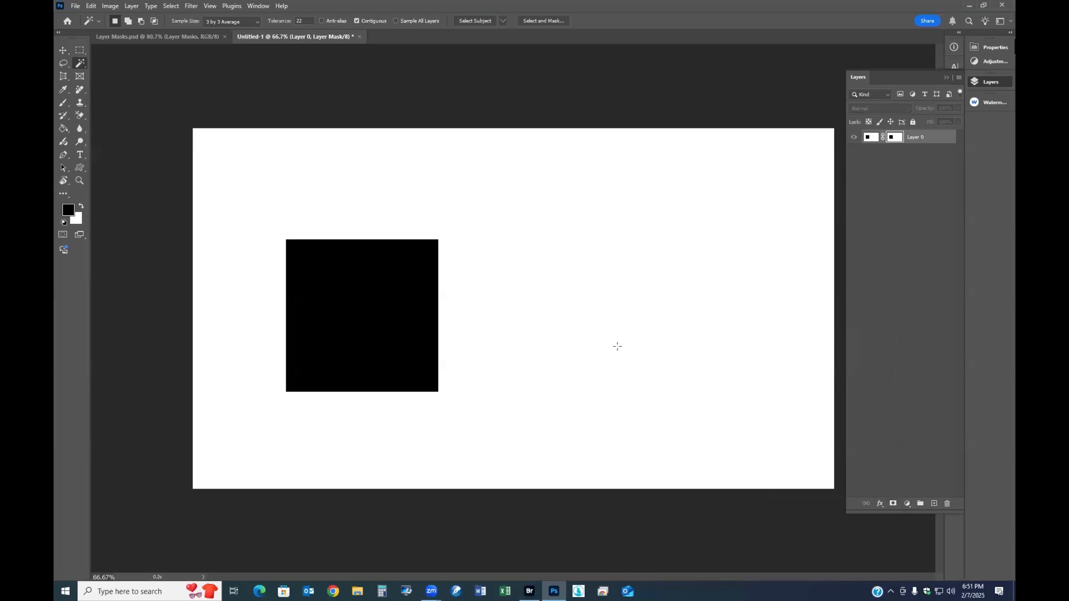
pyautogui.click(871, 137)
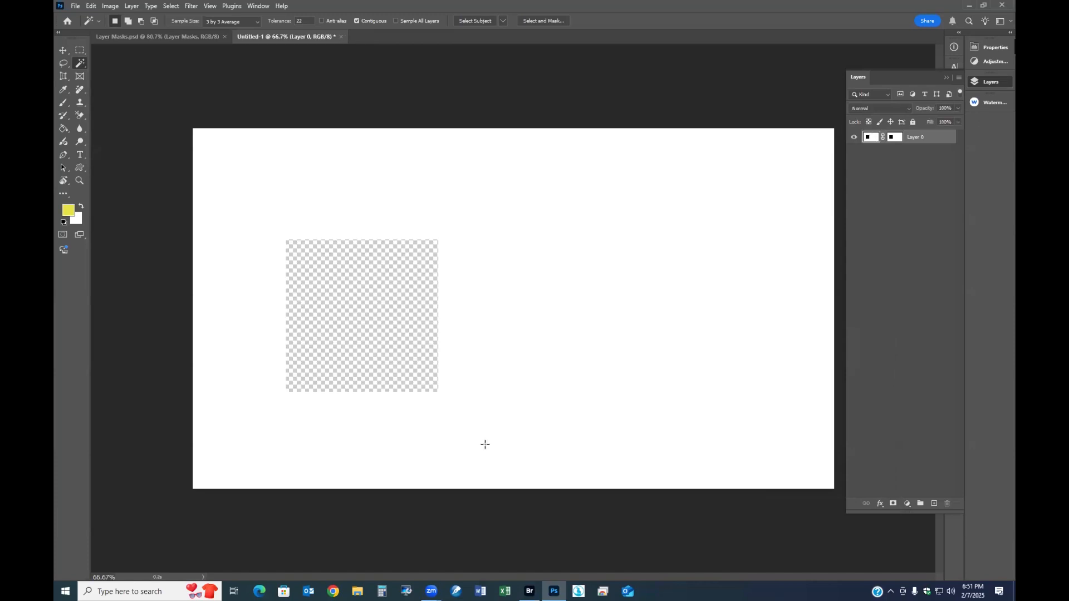
# Open _MG_2660.CR2 from Adobe Bridge, copy it into Untitled-1 as a layer, and close the photo without saving
pyautogui.click(530, 591)
pyautogui.scroll(-1, 326, 413)
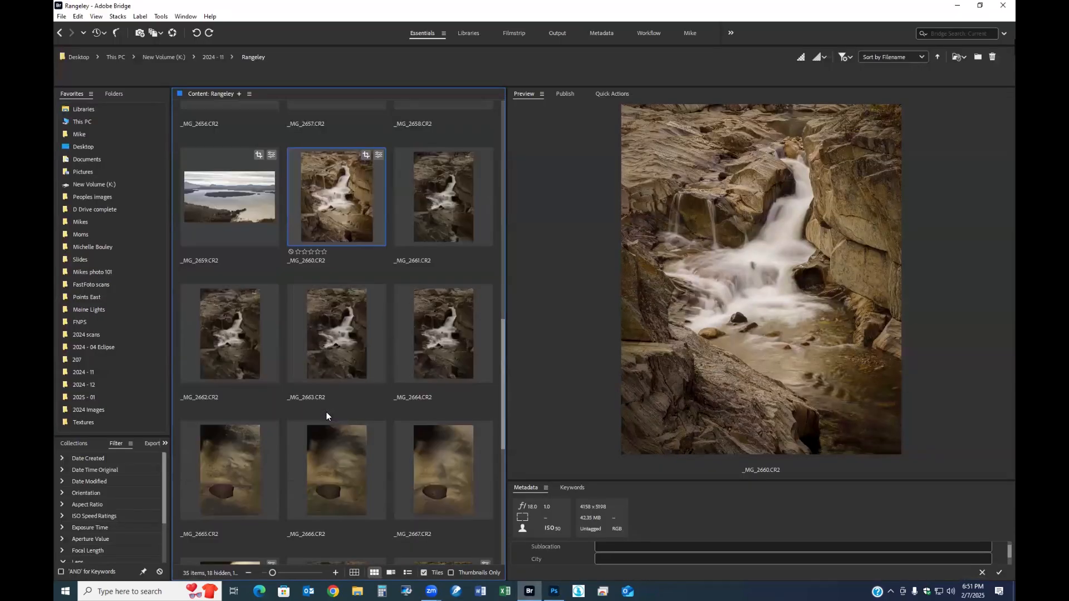
pyautogui.scroll(2, 326, 412)
pyautogui.doubleClick(324, 384)
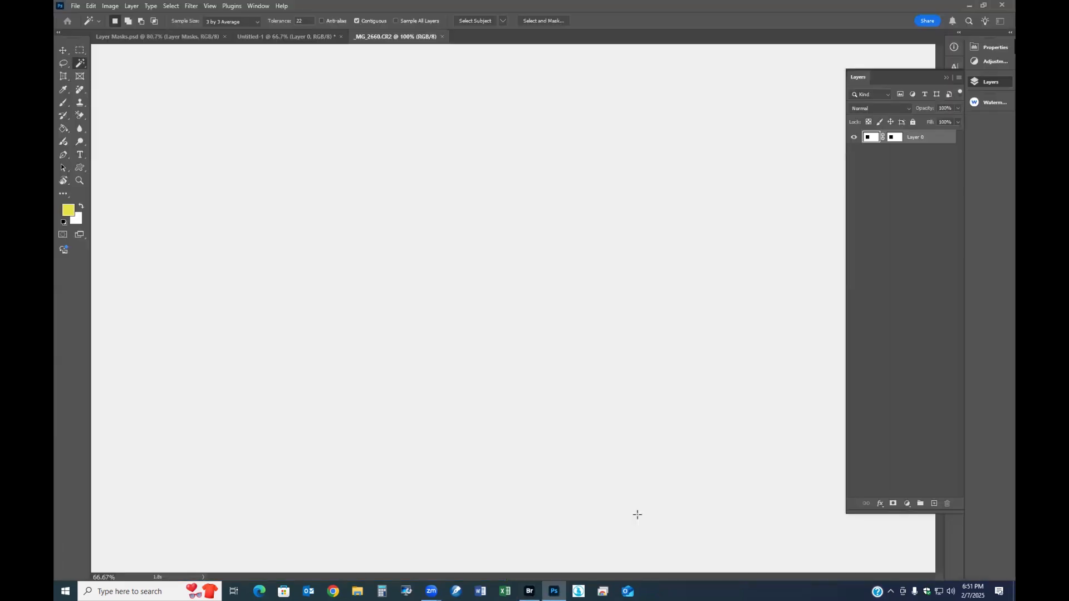
pyautogui.moveTo(369, 37); pyautogui.dragTo(417, 518)
pyautogui.moveTo(888, 141); pyautogui.dragTo(542, 256)
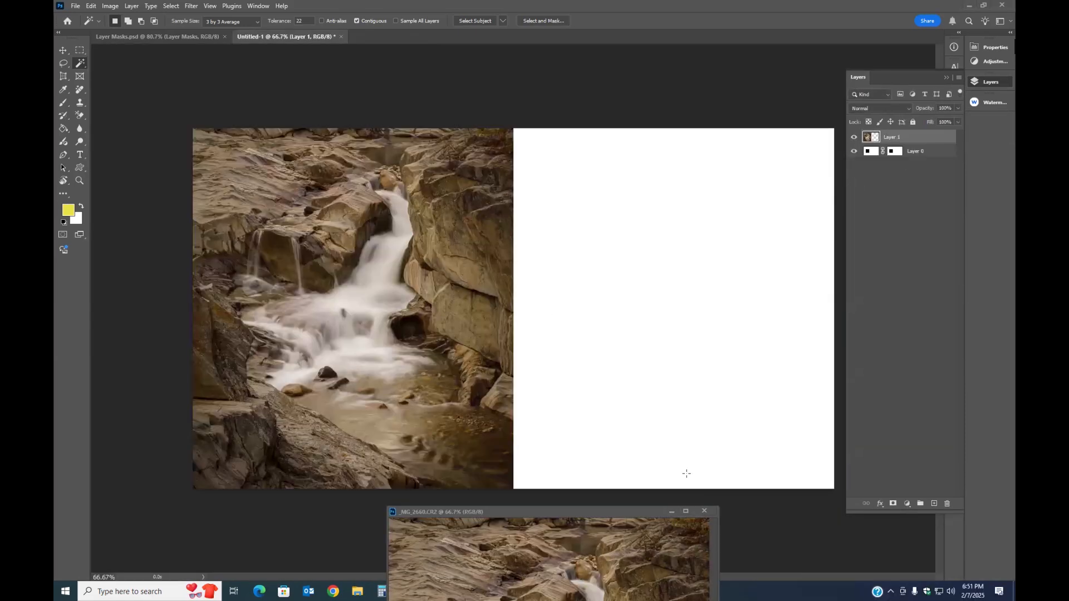
pyautogui.click(704, 511)
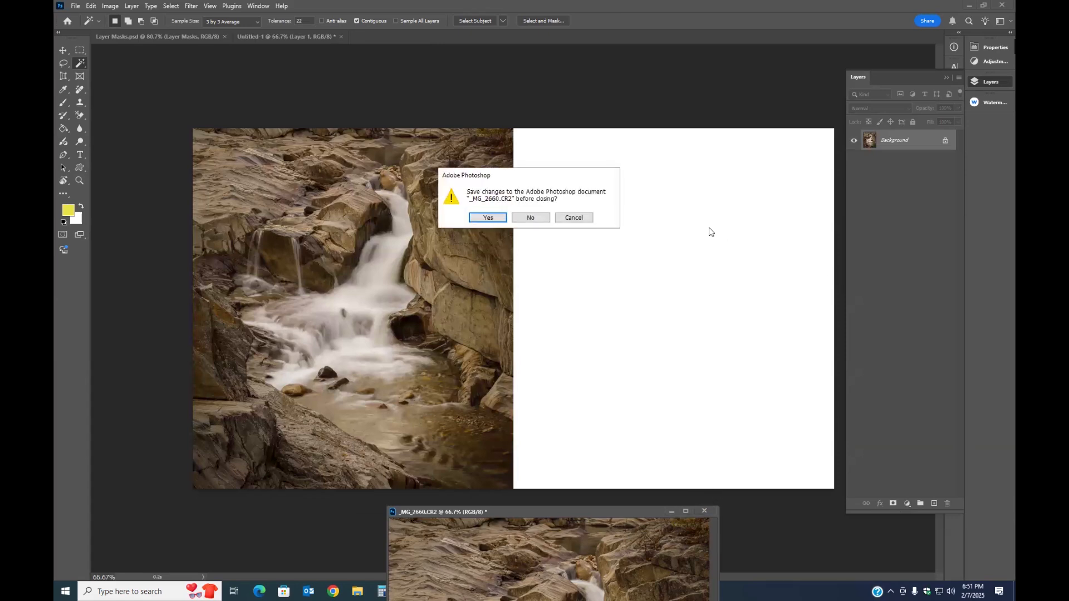
pyautogui.click(533, 217)
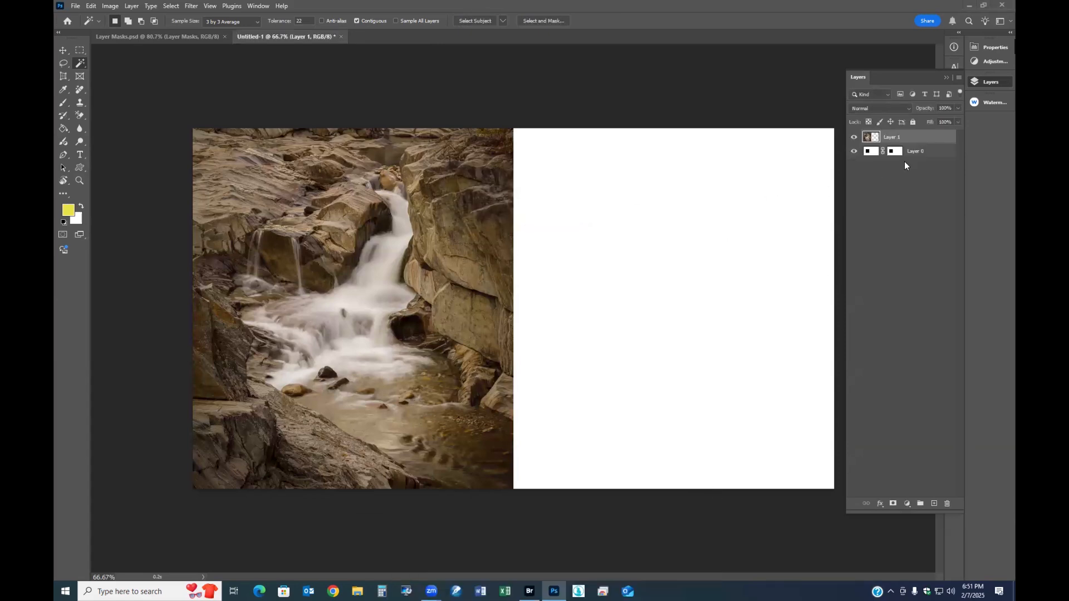
# Place the waterfall layer below Layer 0 and scale it with Free Transform to about 49.7% so it fills the square hole
pyautogui.moveTo(900, 135); pyautogui.dragTo(896, 187)
pyautogui.click(80, 51)
pyautogui.rightClick(330, 320)
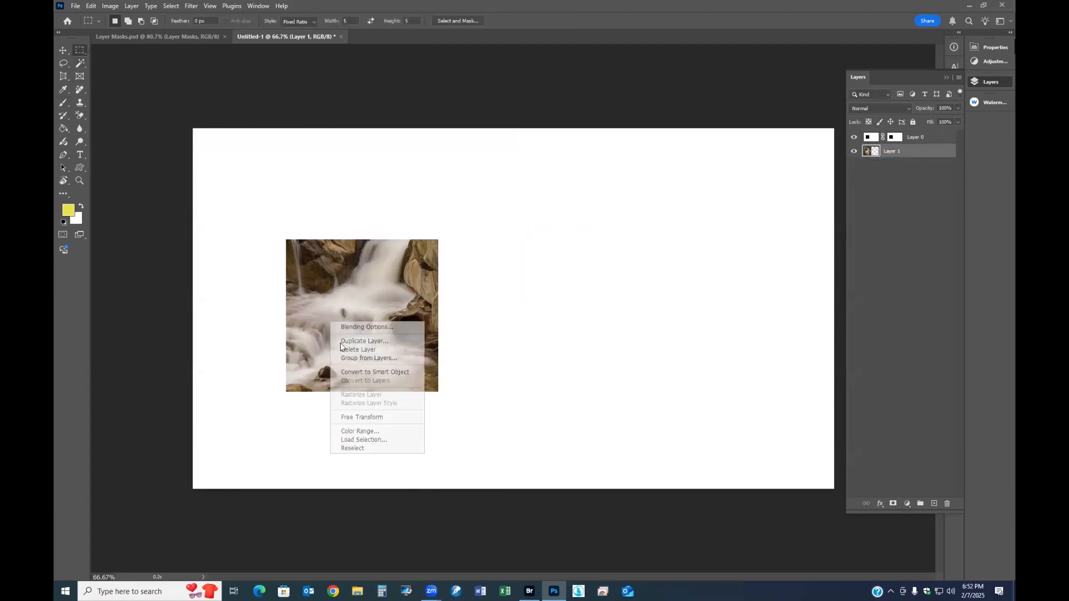
pyautogui.click(362, 417)
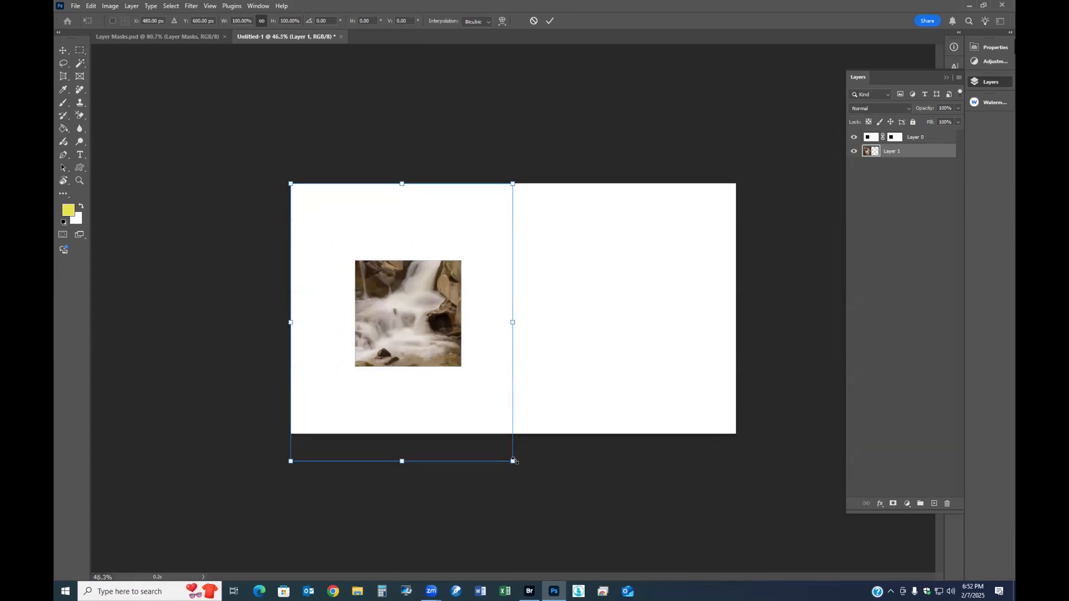
pyautogui.moveTo(513, 461); pyautogui.dragTo(461, 397)
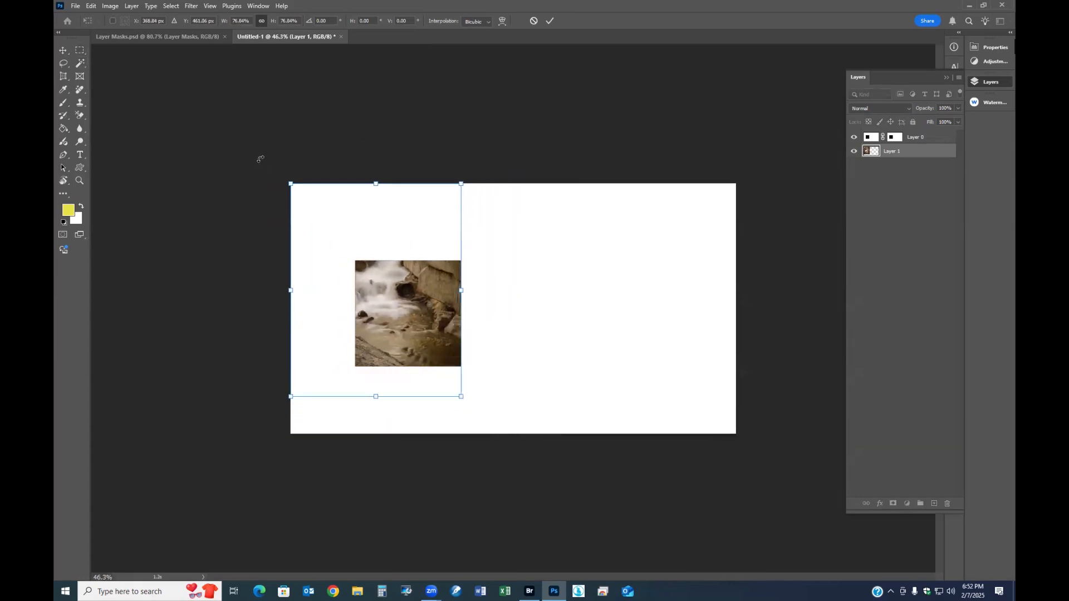
pyautogui.moveTo(291, 183); pyautogui.dragTo(355, 264)
pyautogui.moveTo(406, 355); pyautogui.dragTo(407, 390)
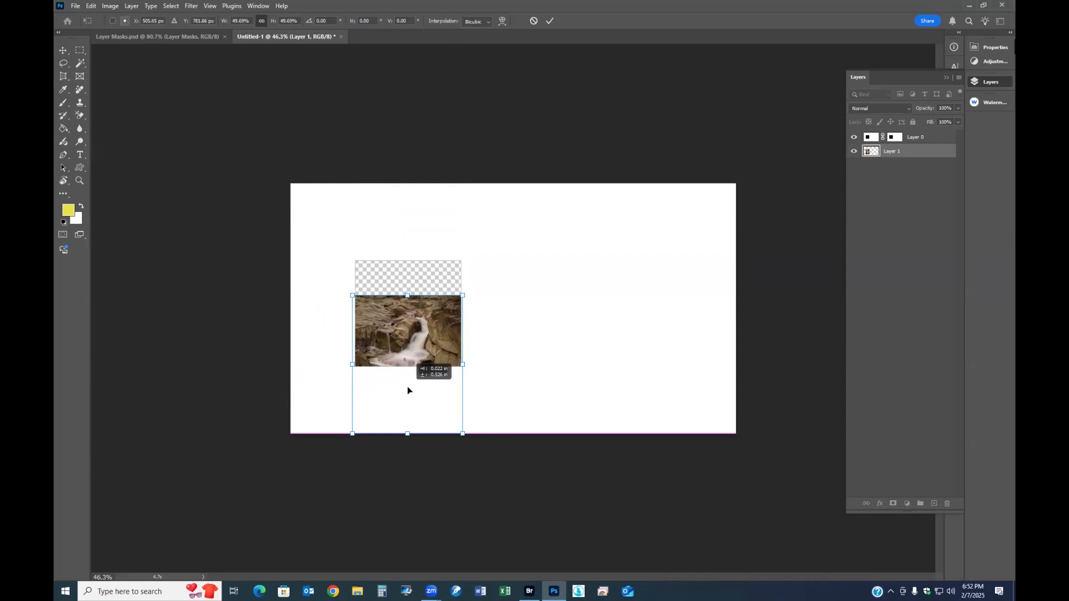
pyautogui.moveTo(407, 390); pyautogui.dragTo(408, 350)
pyautogui.click(549, 21)
pyautogui.press('m')
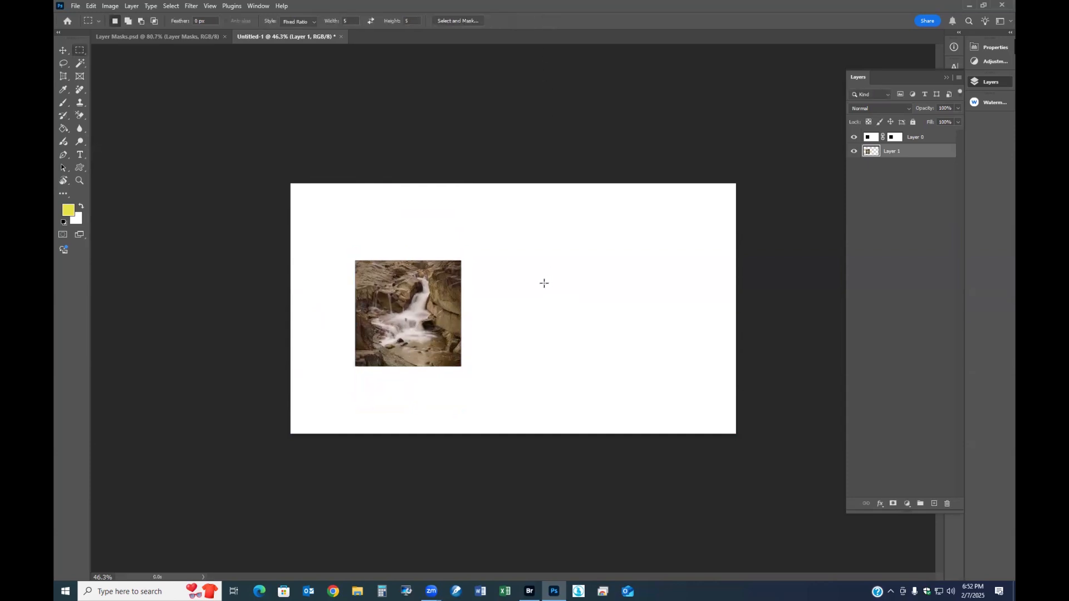
pyautogui.hotkey('ctrl', '0')
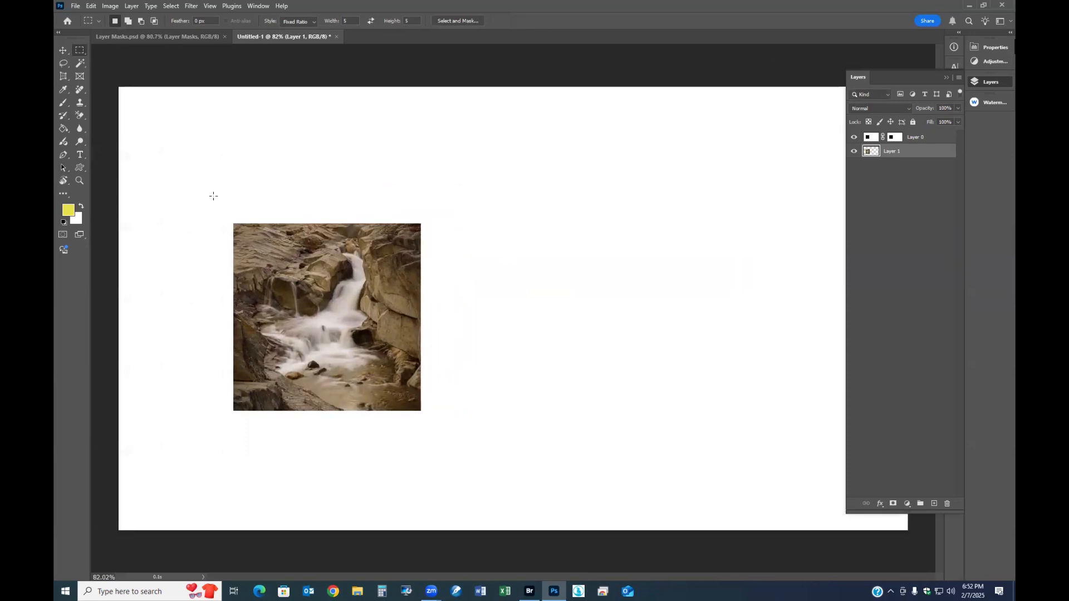
# Check Layer 0's mask and nudge the waterfall photo slightly within the square hole
pyautogui.keyDown('alt'); pyautogui.click(891, 137); pyautogui.keyUp('alt')
pyautogui.click(62, 51)
pyautogui.moveTo(318, 322); pyautogui.dragTo(316, 317)
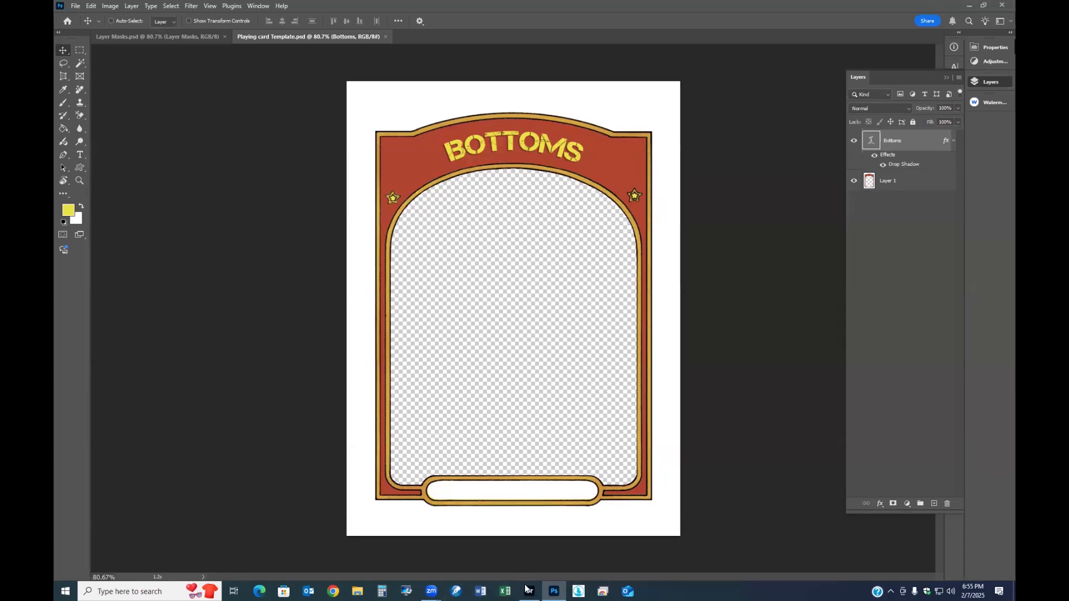
# Hide and reshow the Bottoms text layer in the playing card template, and open campobello-2009-buoys.psd from Adobe Bridge
pyautogui.click(855, 143)
pyautogui.click(855, 143)
pyautogui.click(529, 591)
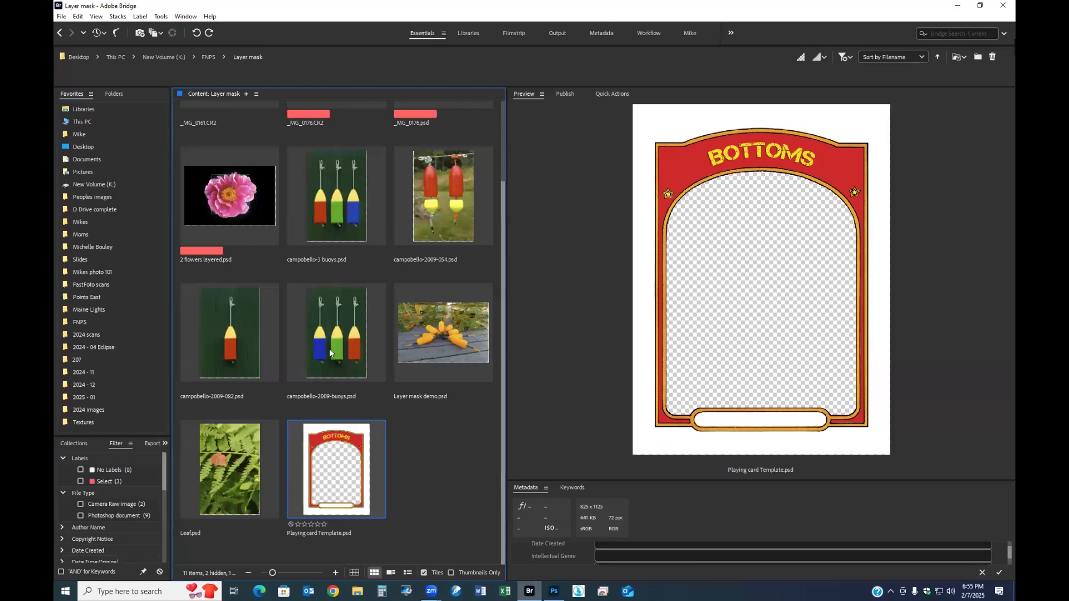
pyautogui.scroll(2, 343, 337)
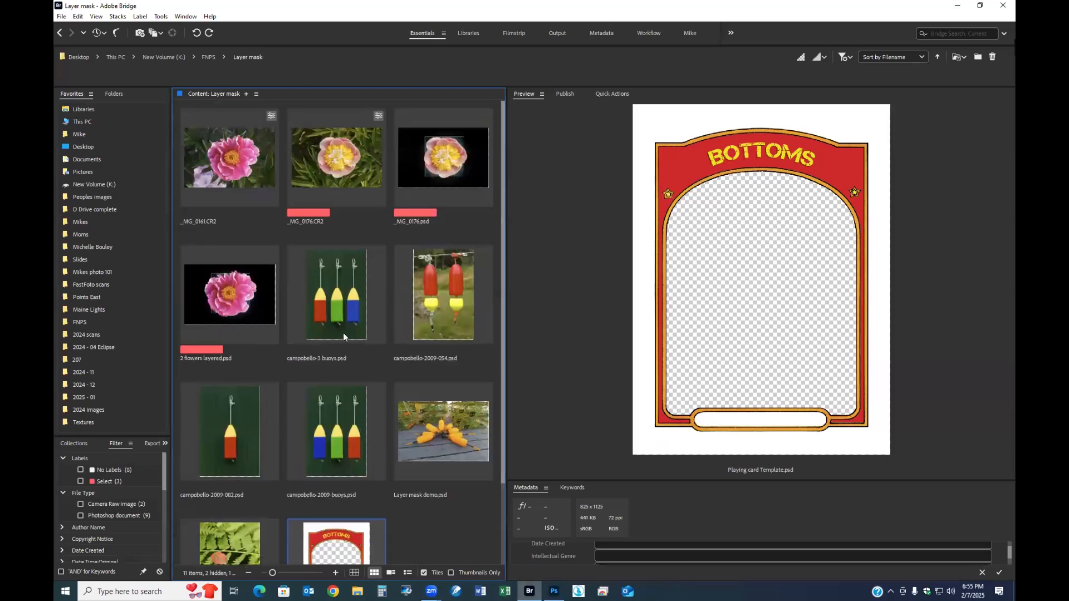
pyautogui.scroll(-2, 342, 339)
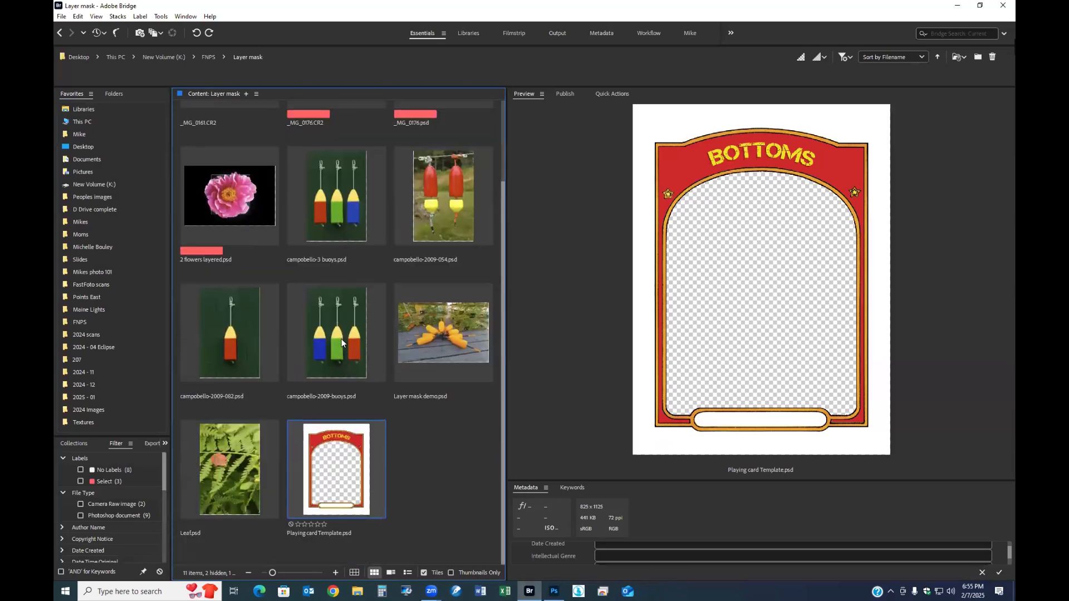
pyautogui.click(342, 343)
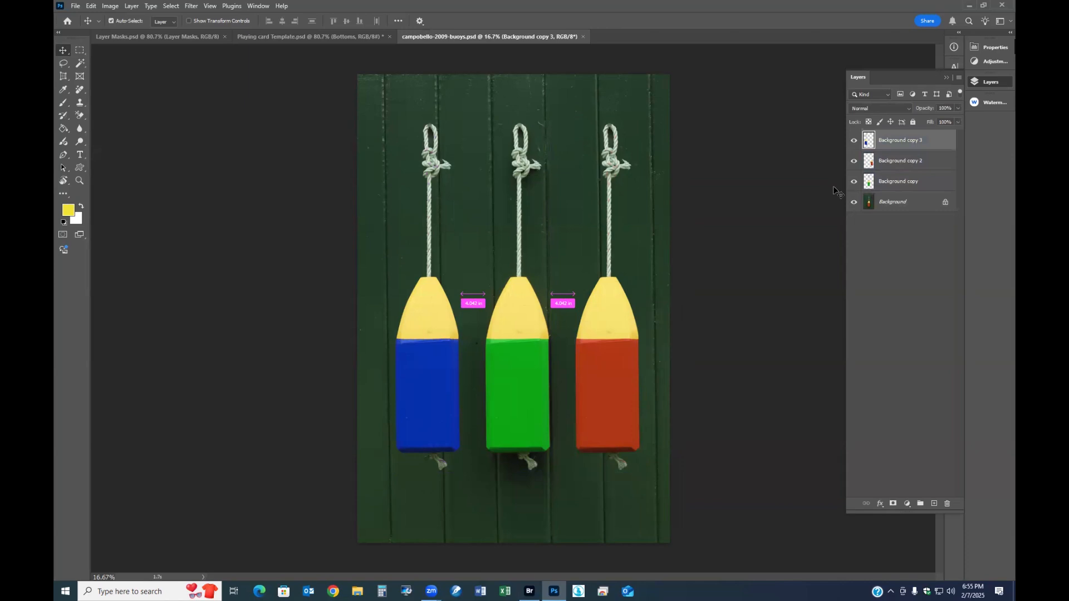
# Merge the three buoy copy layers down into the Background layer
pyautogui.hotkey('ctrl', 'e')
pyautogui.hotkey('ctrl', 'e')
pyautogui.hotkey('ctrl', 'e')
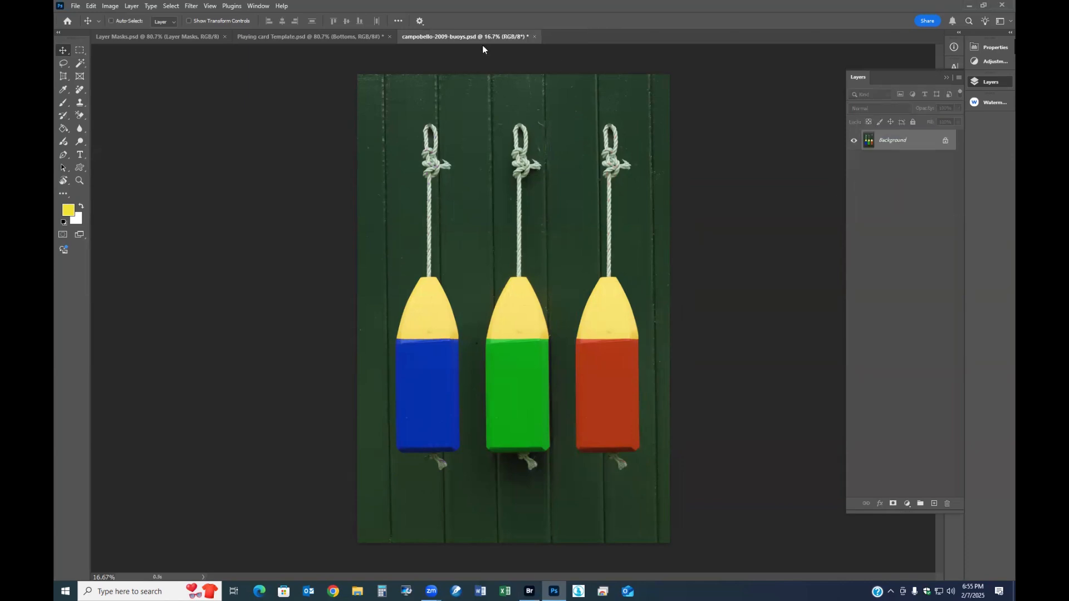
# Copy the merged buoys image into Playing card Template.psd as a layer, and close the buoys file without saving
pyautogui.moveTo(477, 37); pyautogui.dragTo(605, 483)
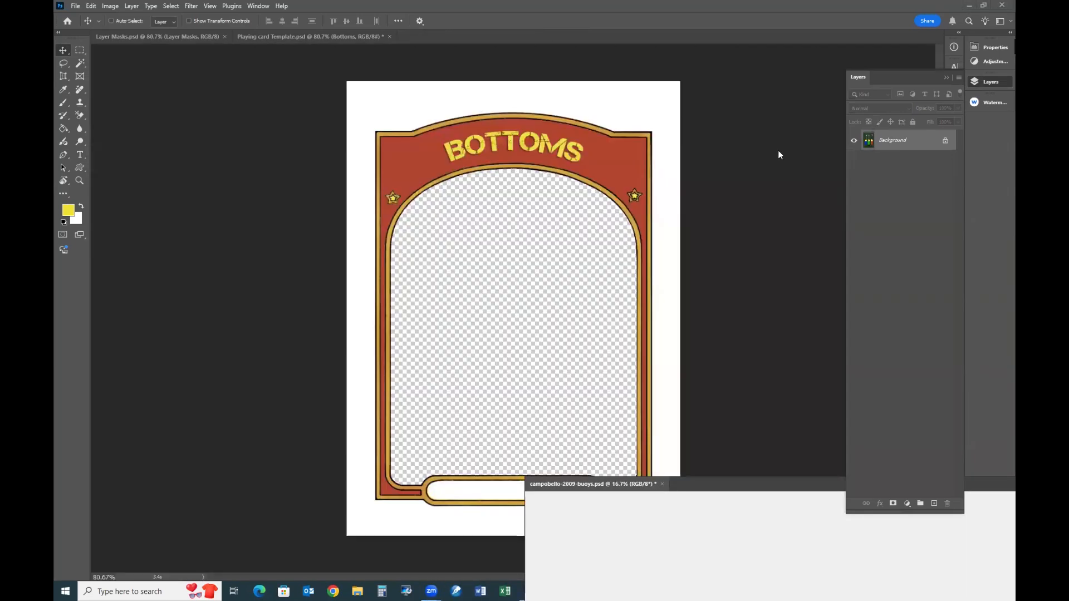
pyautogui.moveTo(864, 142); pyautogui.dragTo(570, 317)
pyautogui.click(833, 486)
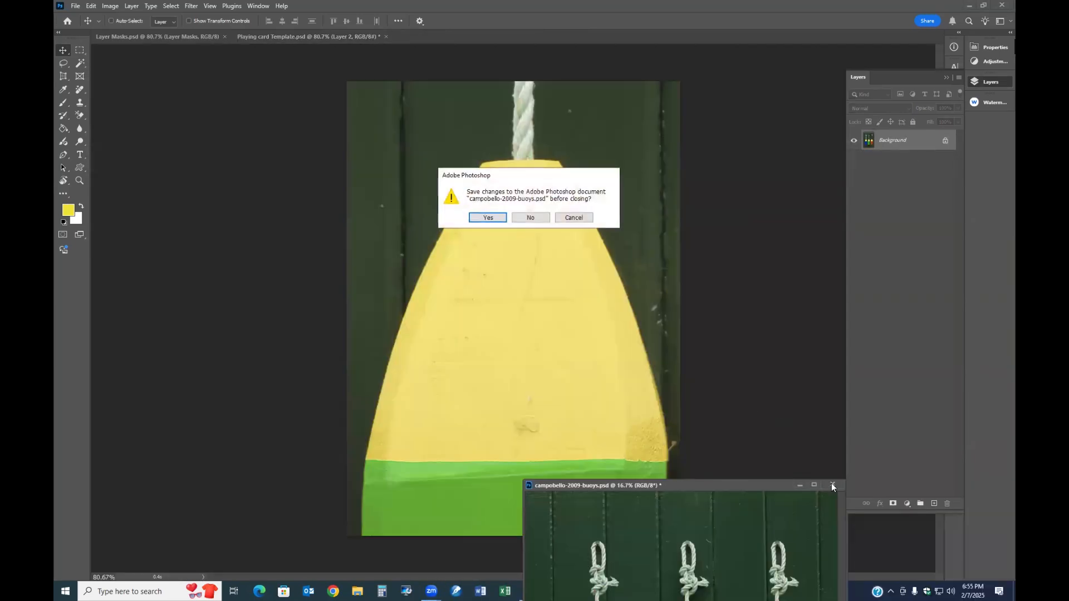
pyautogui.click(531, 218)
# Move the buoys layer beneath the card frame and begin scaling it down with Free Transform to about 20.29%
pyautogui.moveTo(891, 141); pyautogui.dragTo(886, 248)
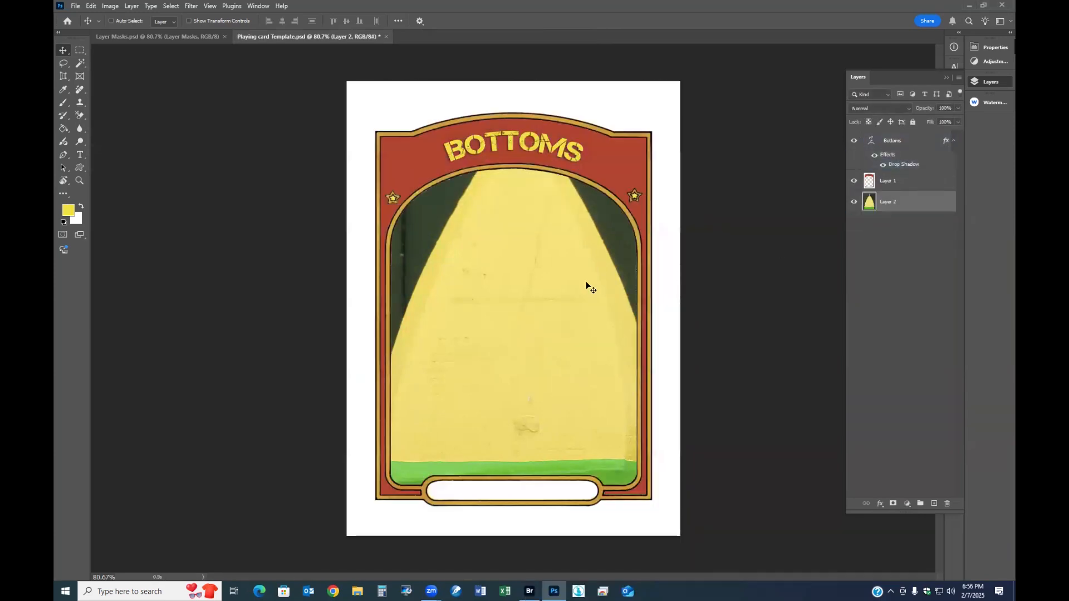
pyautogui.press('m')
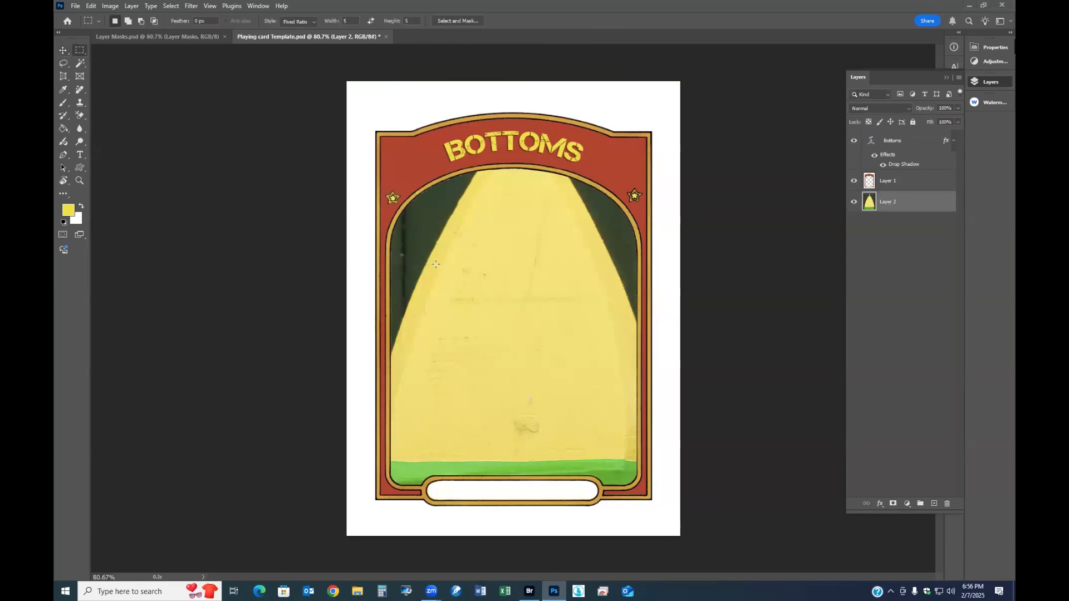
pyautogui.rightClick(507, 318)
pyautogui.click(554, 415)
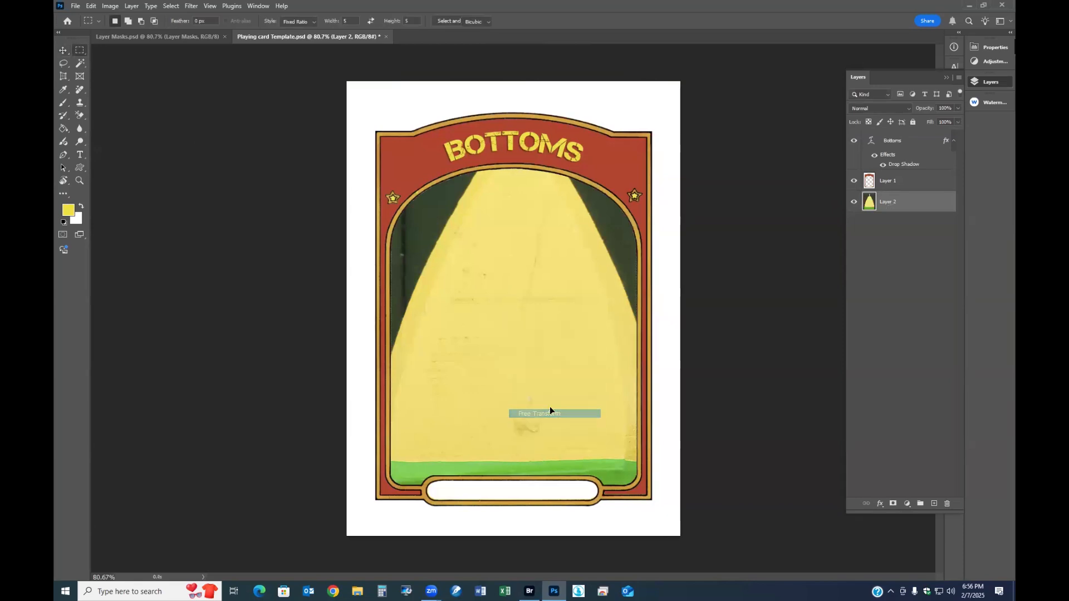
pyautogui.hotkey('ctrl', '0')
pyautogui.moveTo(617, 468); pyautogui.dragTo(530, 329)
pyautogui.scroll(4, 530, 329)
pyautogui.scroll(6, 530, 332)
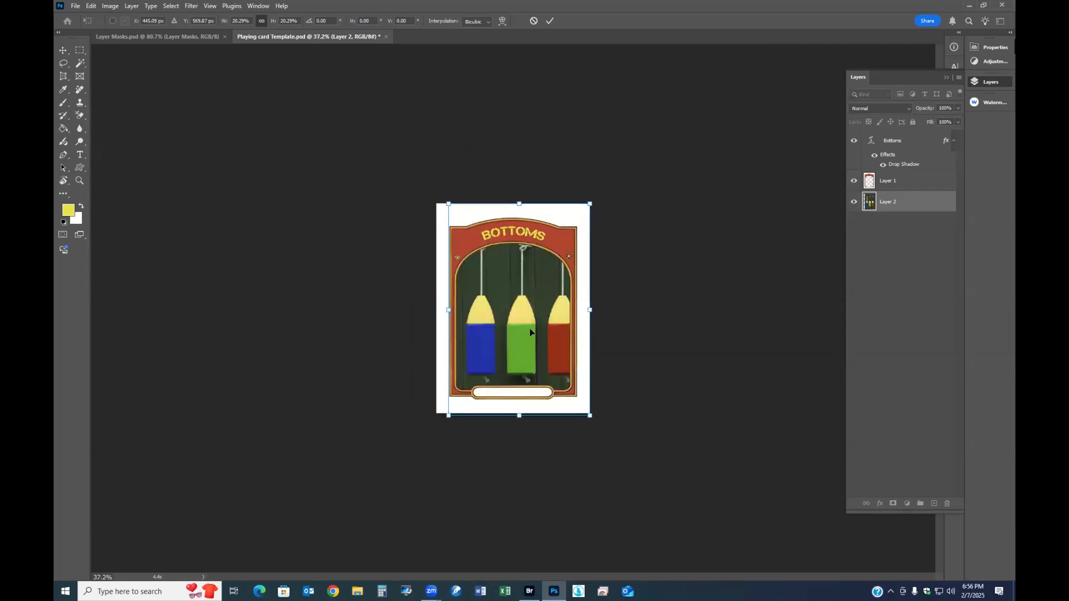
# Scale the buoys to 17.41% width and about 16% height, positioned so all three fit inside the card's arched window
pyautogui.moveTo(643, 491); pyautogui.dragTo(626, 464)
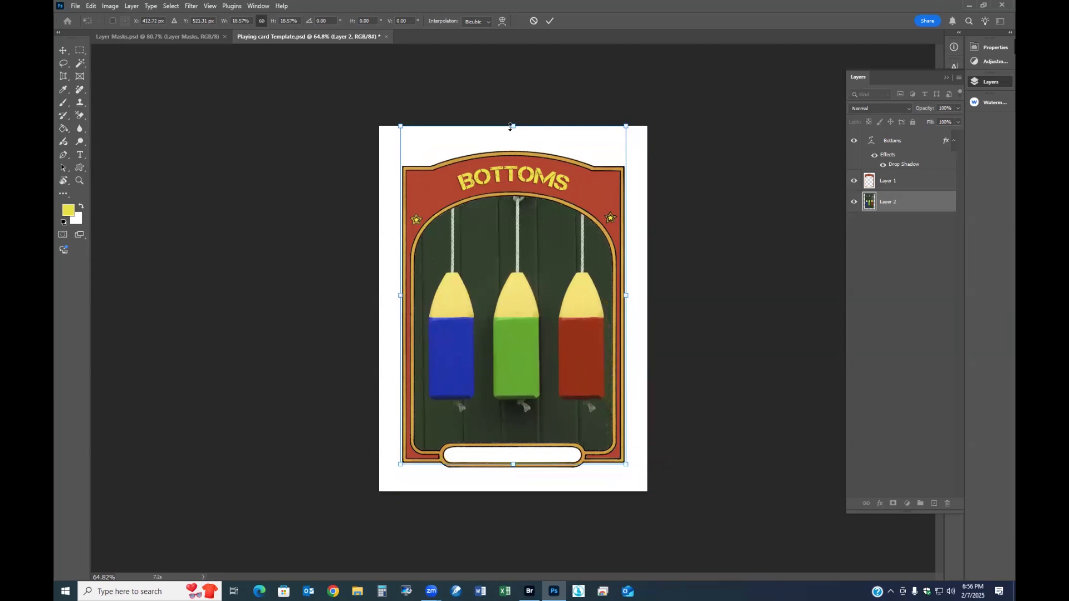
pyautogui.moveTo(501, 177); pyautogui.dragTo(496, 208)
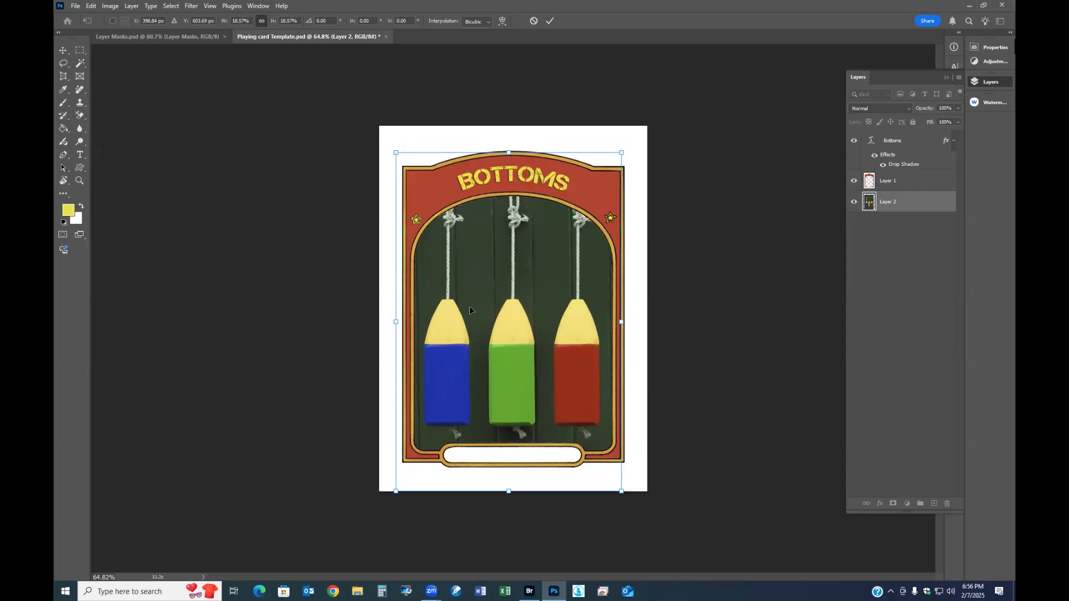
pyautogui.moveTo(400, 322); pyautogui.dragTo(406, 322)
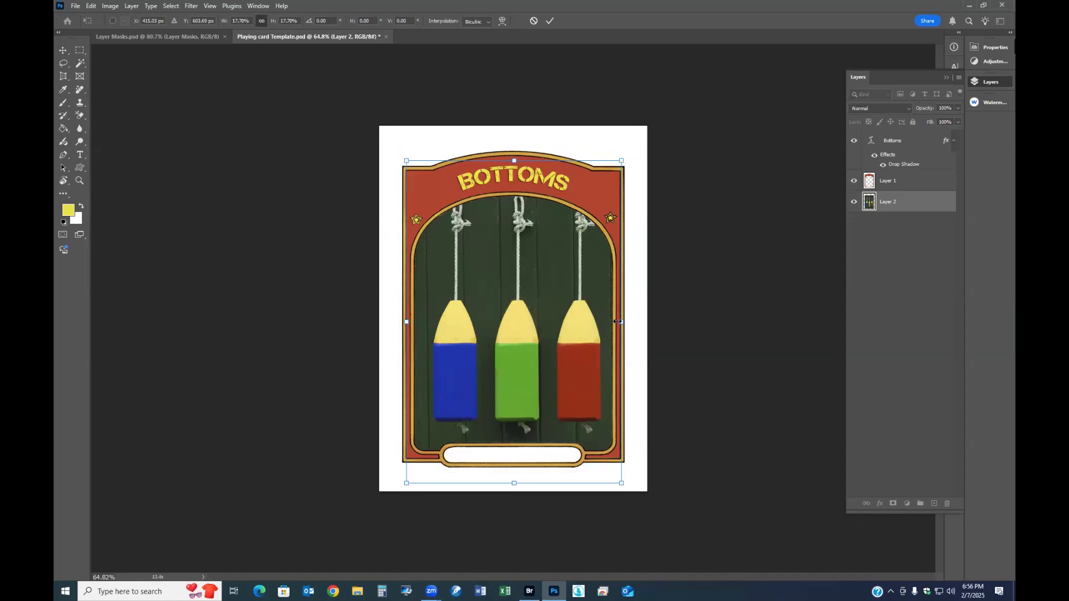
pyautogui.moveTo(621, 322); pyautogui.dragTo(618, 322)
pyautogui.moveTo(537, 307); pyautogui.dragTo(537, 314)
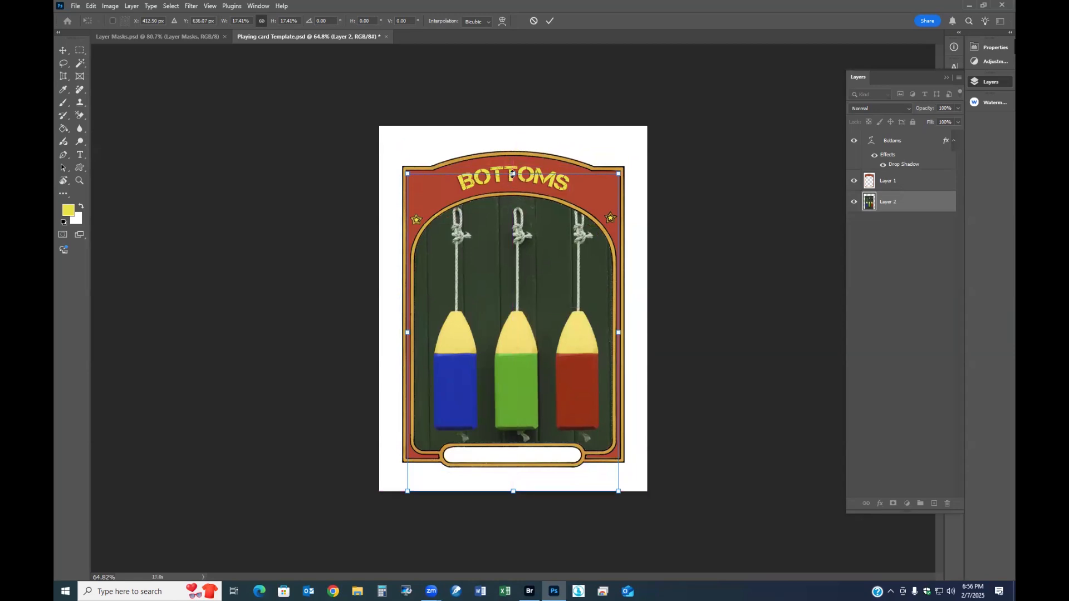
pyautogui.moveTo(514, 174); pyautogui.dragTo(513, 188)
pyautogui.moveTo(525, 303); pyautogui.dragTo(527, 297)
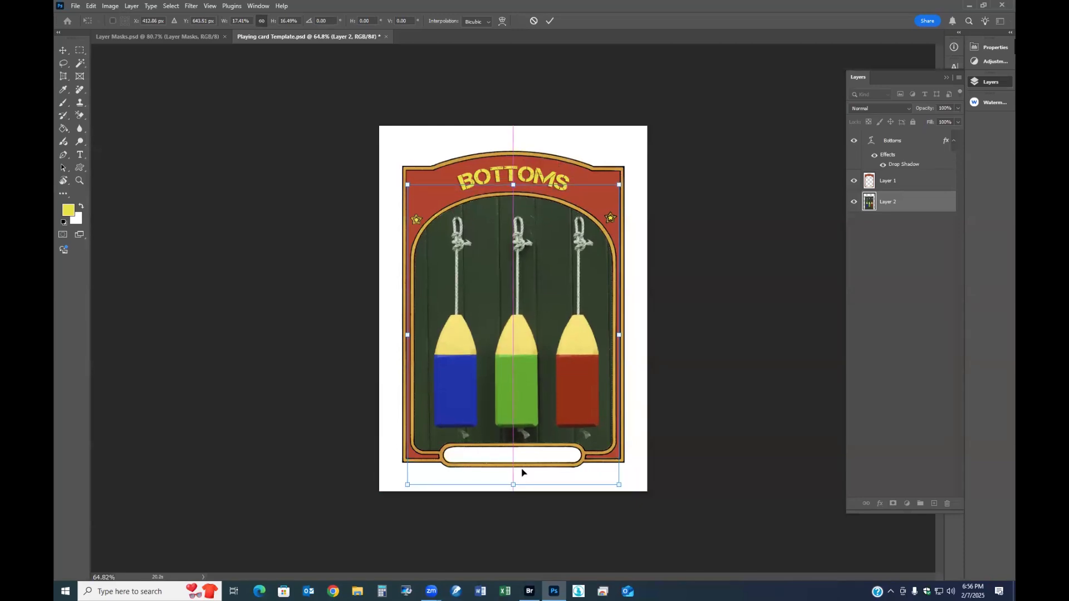
pyautogui.moveTo(513, 485); pyautogui.dragTo(512, 478)
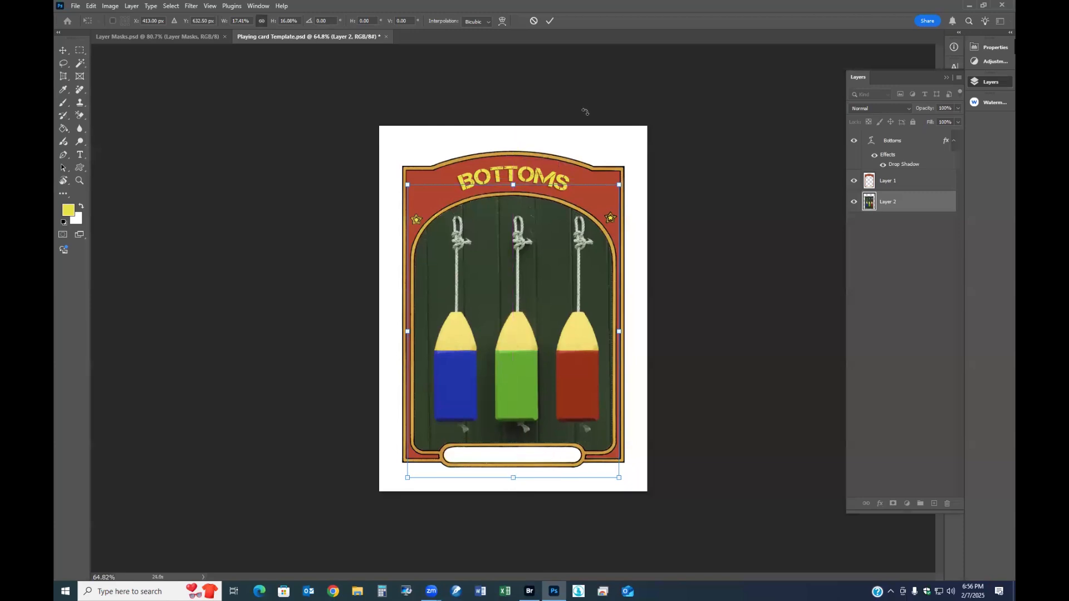
pyautogui.click(549, 21)
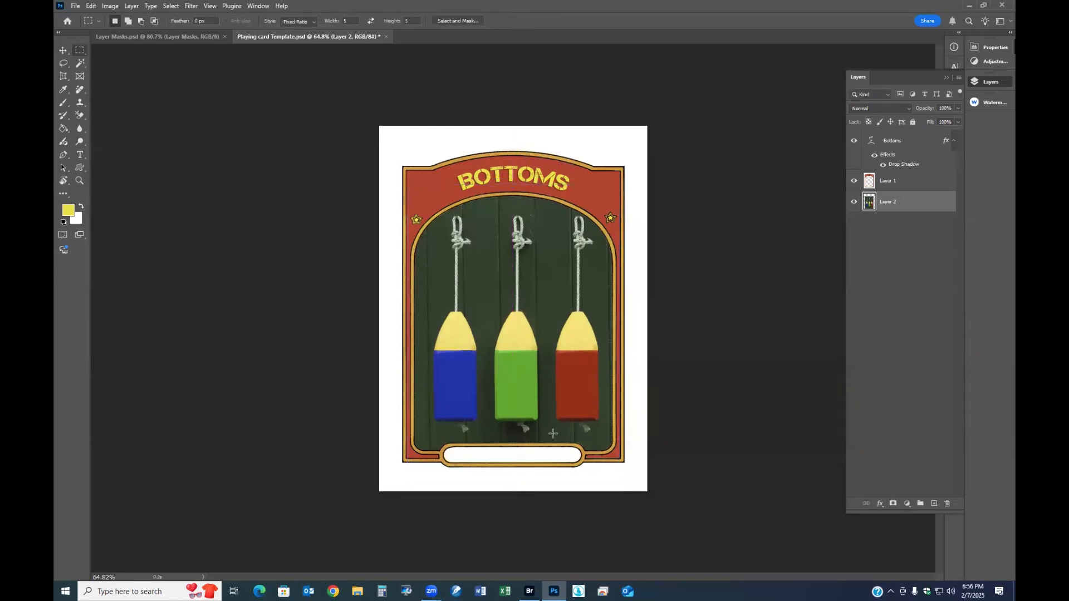
# Hide and reshow Layer 2 twice to compare the card's window with and without the buoys
pyautogui.click(854, 202)
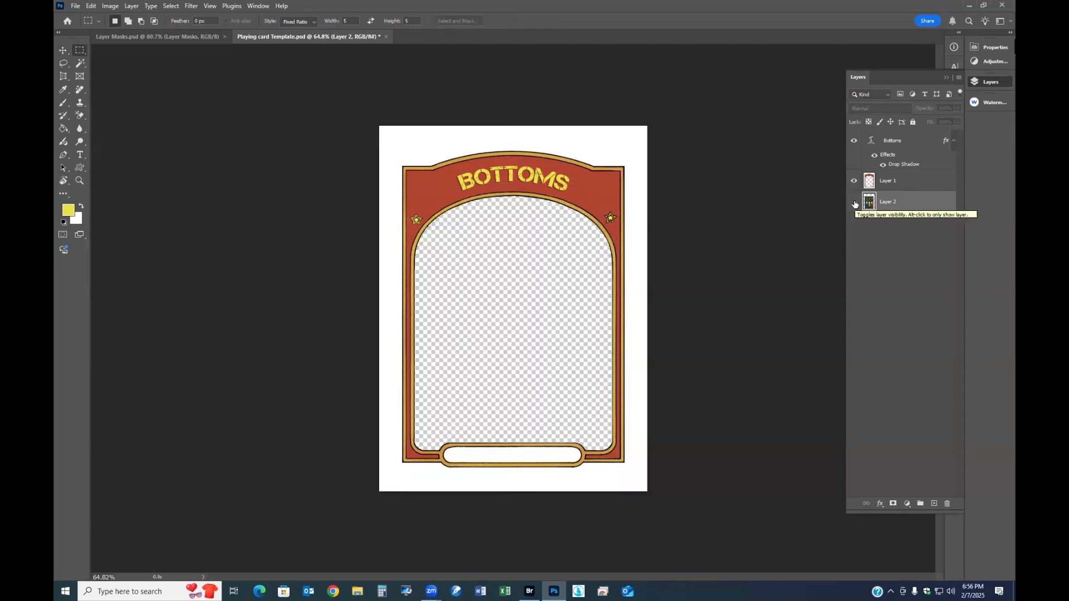
pyautogui.click(854, 202)
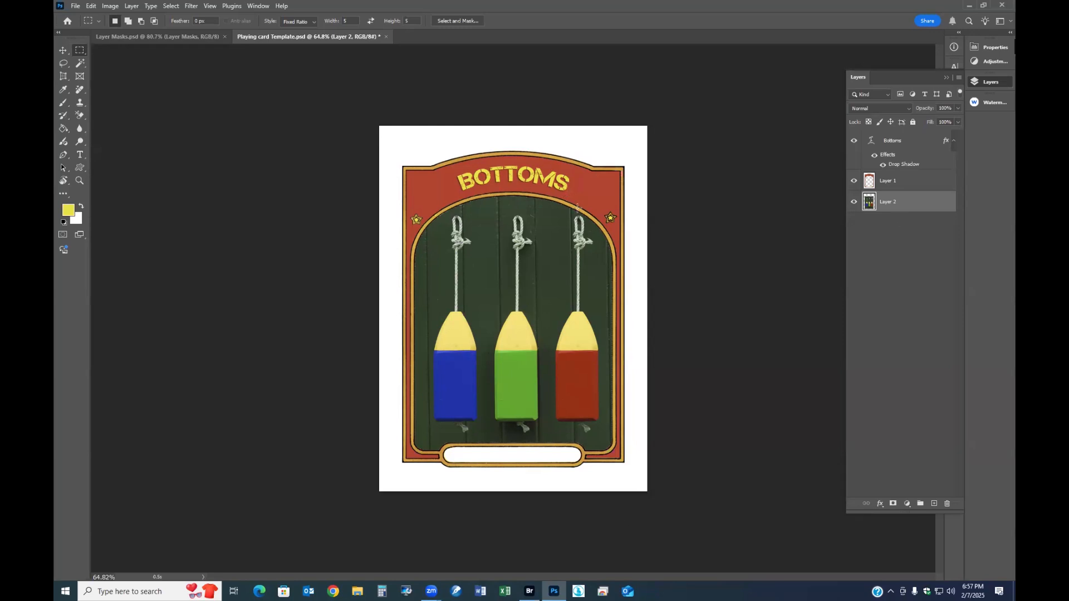
pyautogui.click(854, 203)
pyautogui.click(854, 202)
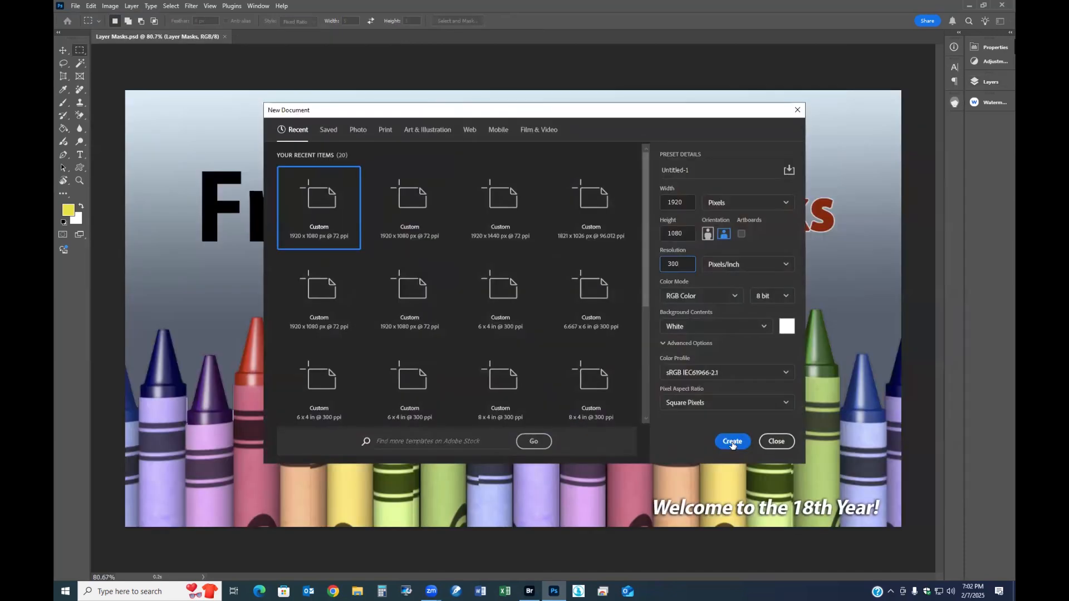
# Create a white 1920 x 1080 px document at 300 pixels/inch and add the text TEXT near its centre
pyautogui.click(733, 441)
pyautogui.click(976, 82)
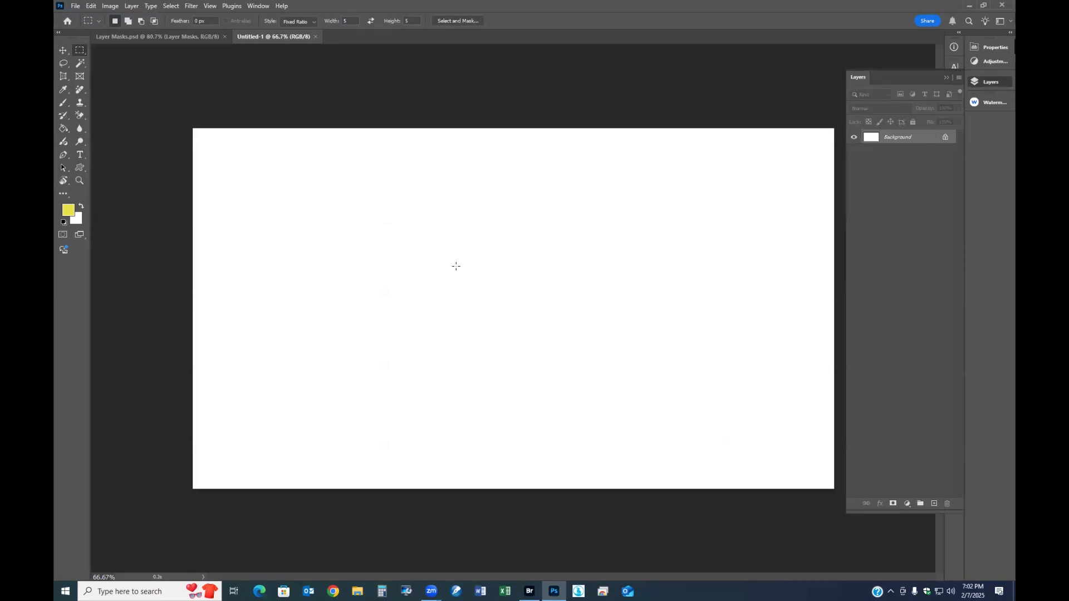
pyautogui.click(79, 158)
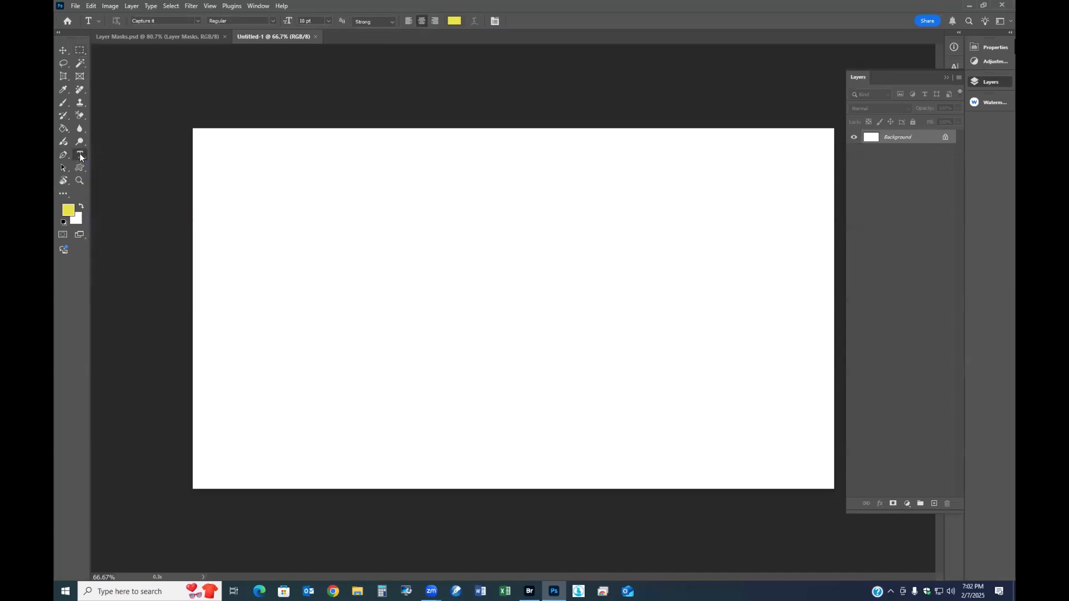
pyautogui.click(477, 297)
pyautogui.write('TEXT')
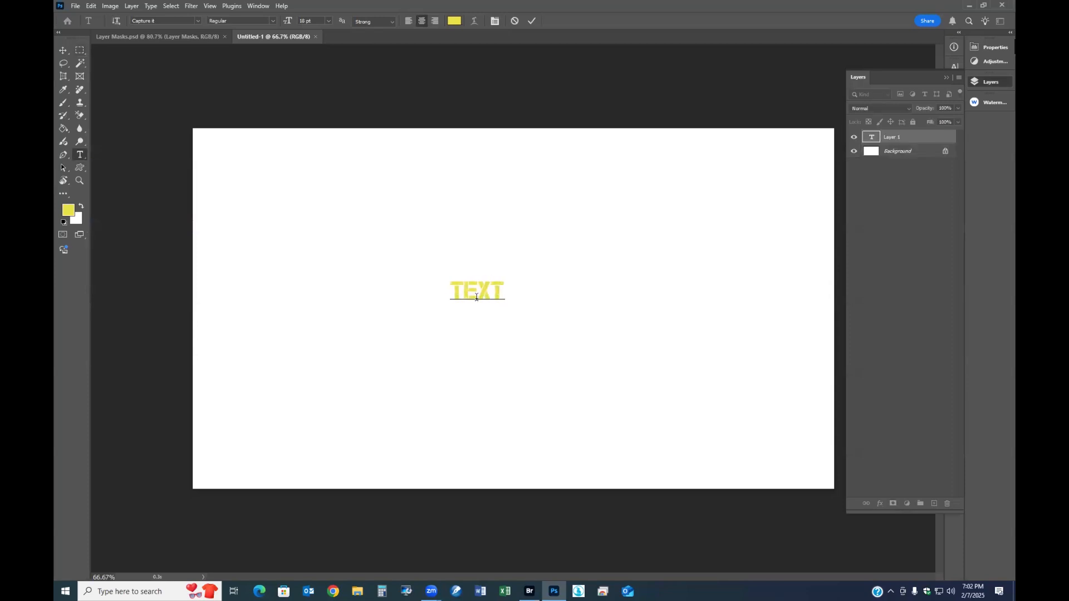
# Recolour the word TEXT to black (000000), with the colour choice limited to web colours
pyautogui.moveTo(508, 291); pyautogui.dragTo(406, 291)
pyautogui.click(455, 20)
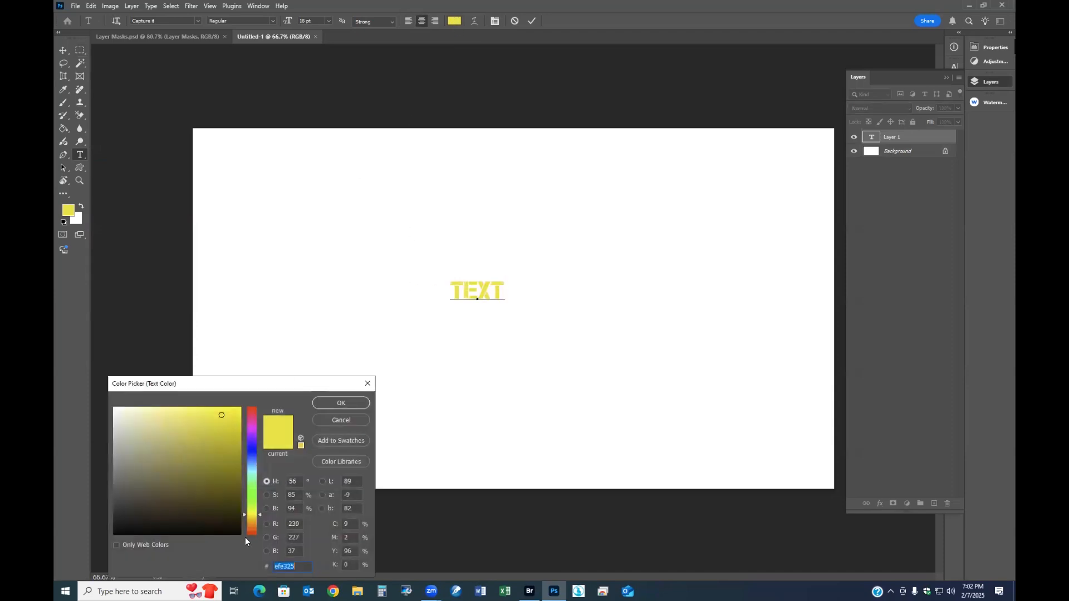
pyautogui.click(115, 545)
pyautogui.click(155, 530)
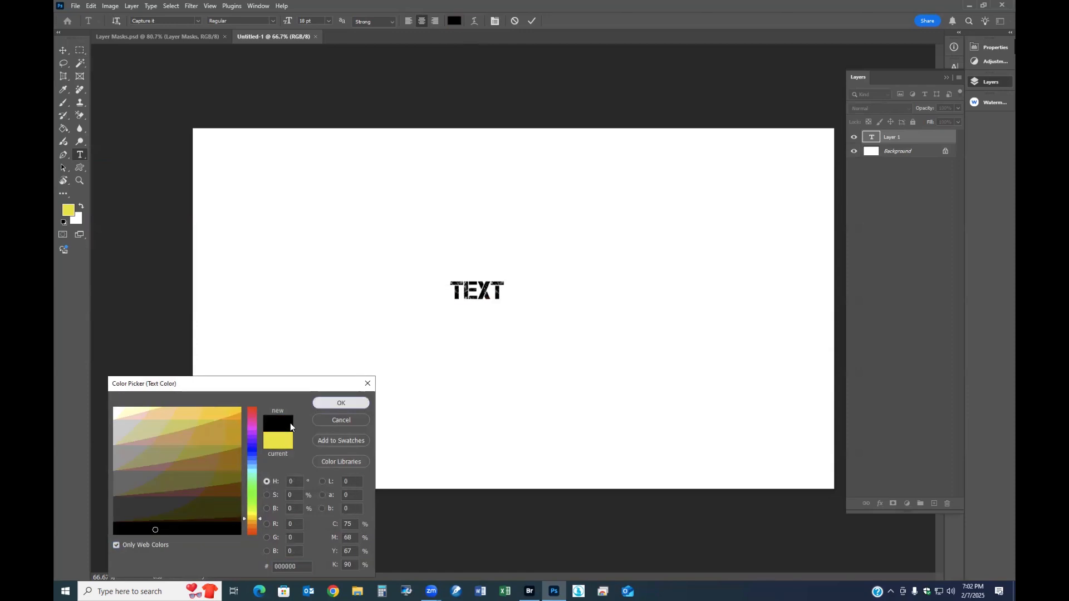
pyautogui.click(344, 403)
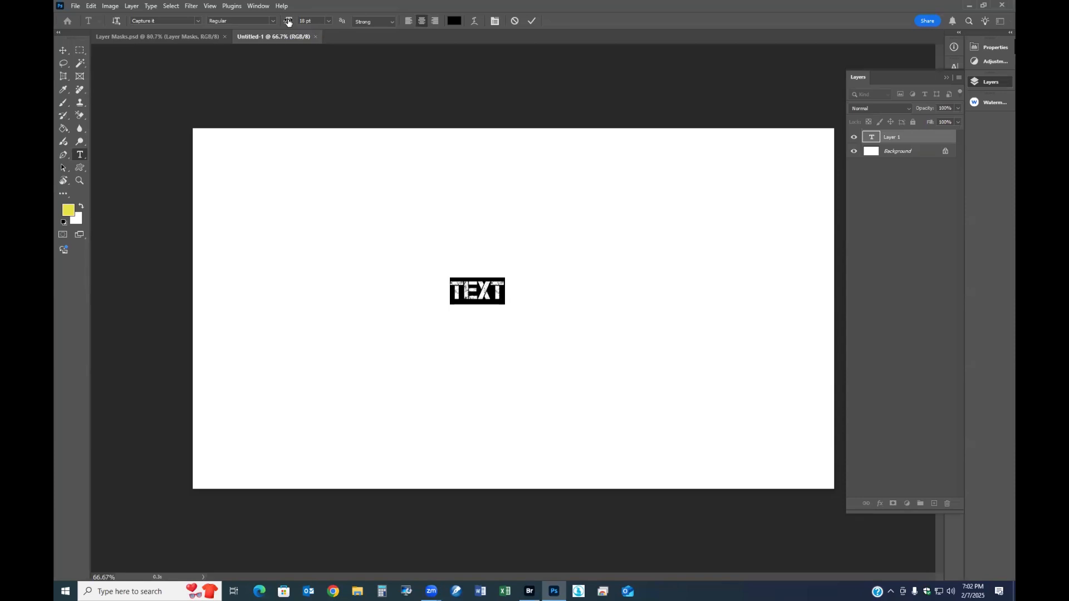
# Enlarge the word TEXT to 175 pt and move it to the middle of the canvas
pyautogui.moveTo(289, 21); pyautogui.dragTo(367, 37)
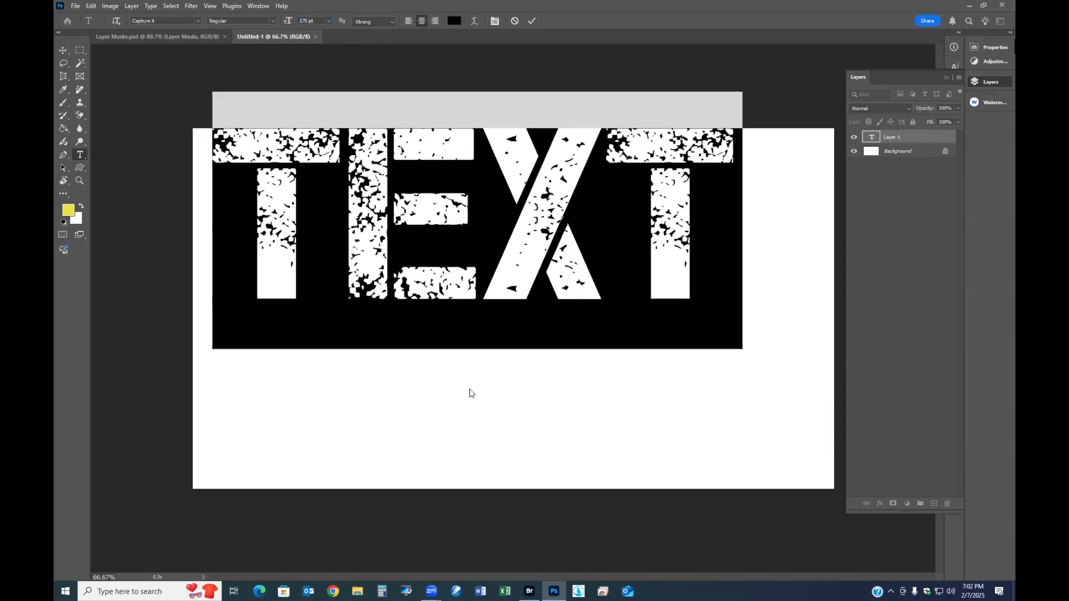
pyautogui.click(63, 49)
pyautogui.moveTo(516, 260); pyautogui.dragTo(544, 356)
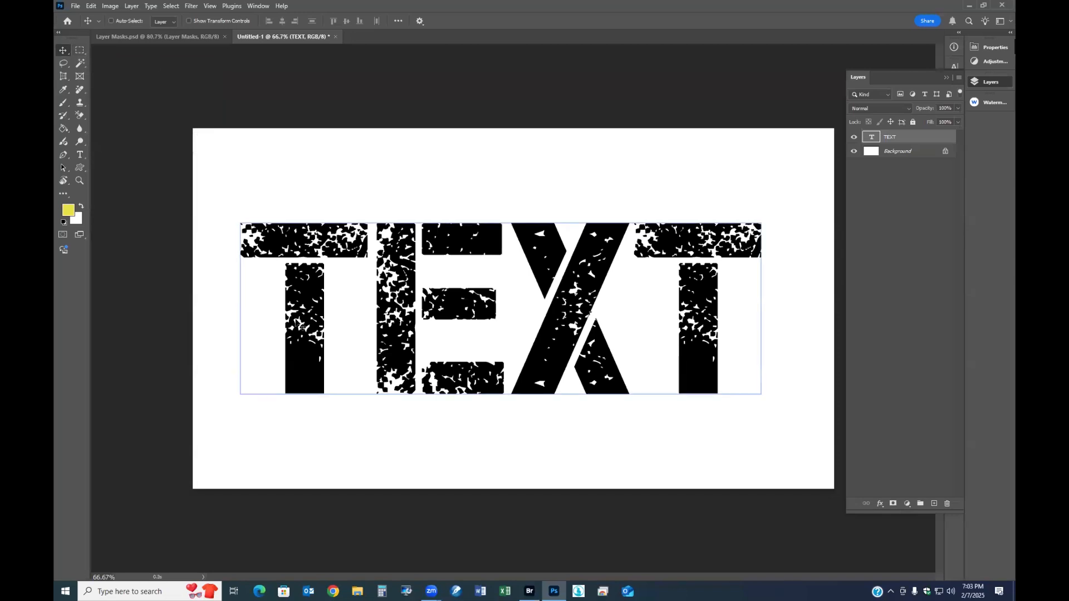
# Change the font of the word TEXT to Arial Rounded MT Bold
pyautogui.click(80, 155)
pyautogui.moveTo(764, 312); pyautogui.dragTo(266, 288)
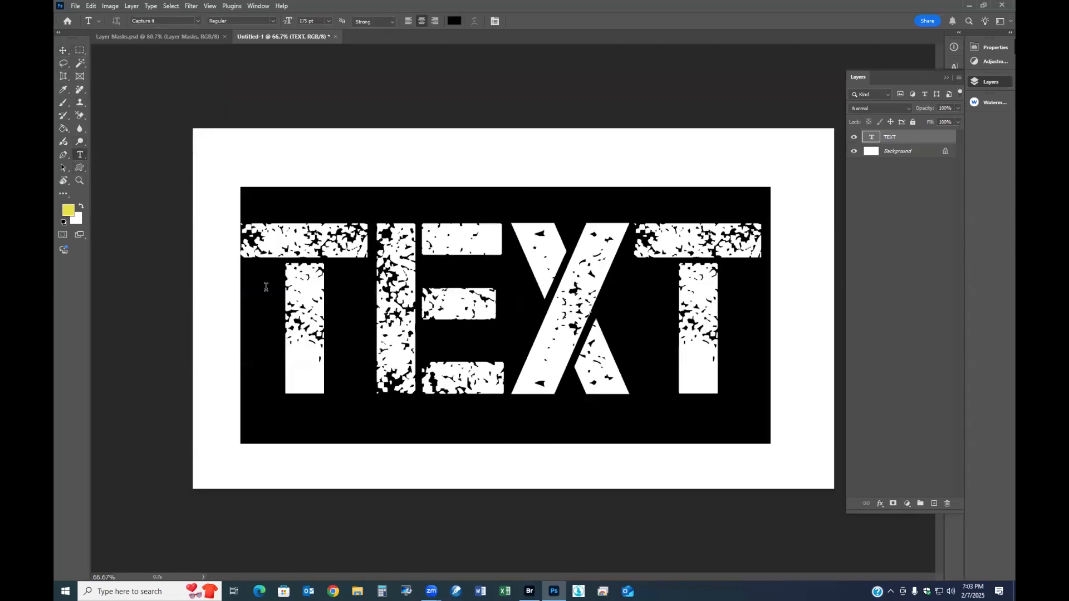
pyautogui.click(198, 17)
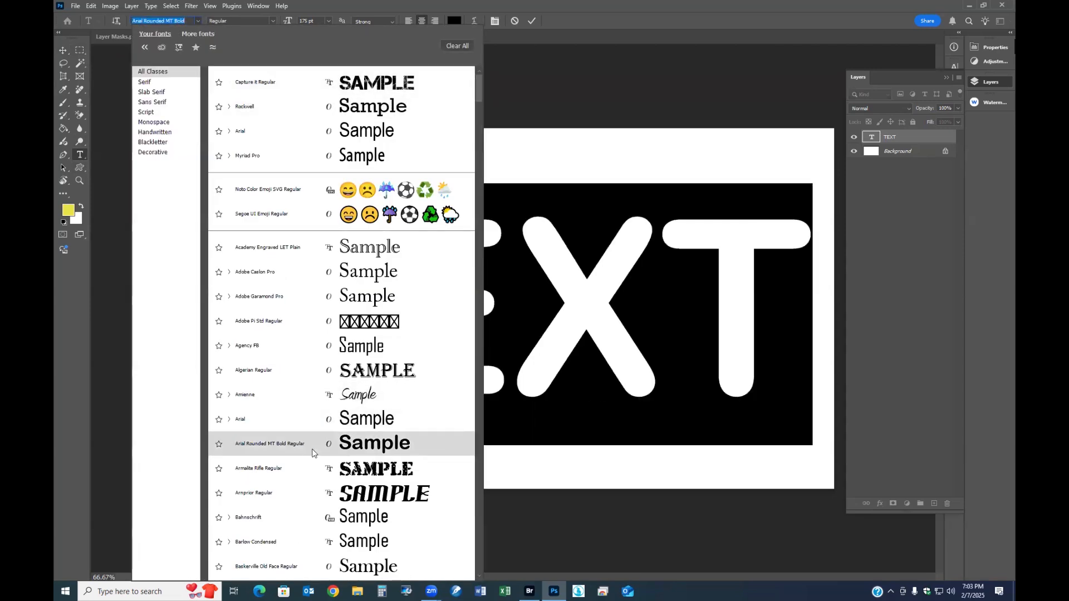
pyautogui.click(339, 449)
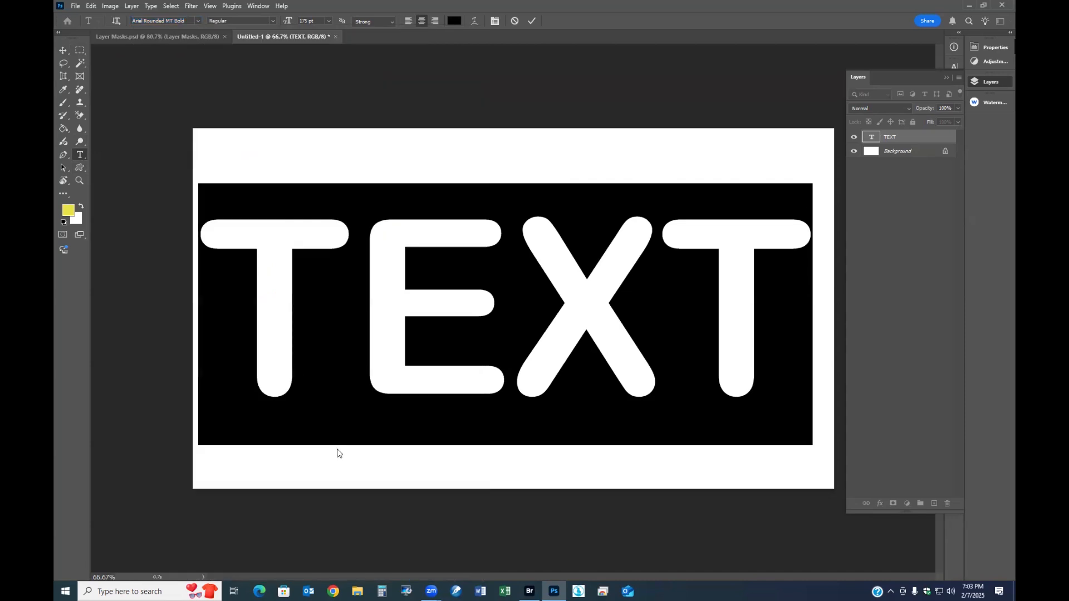
pyautogui.click(223, 278)
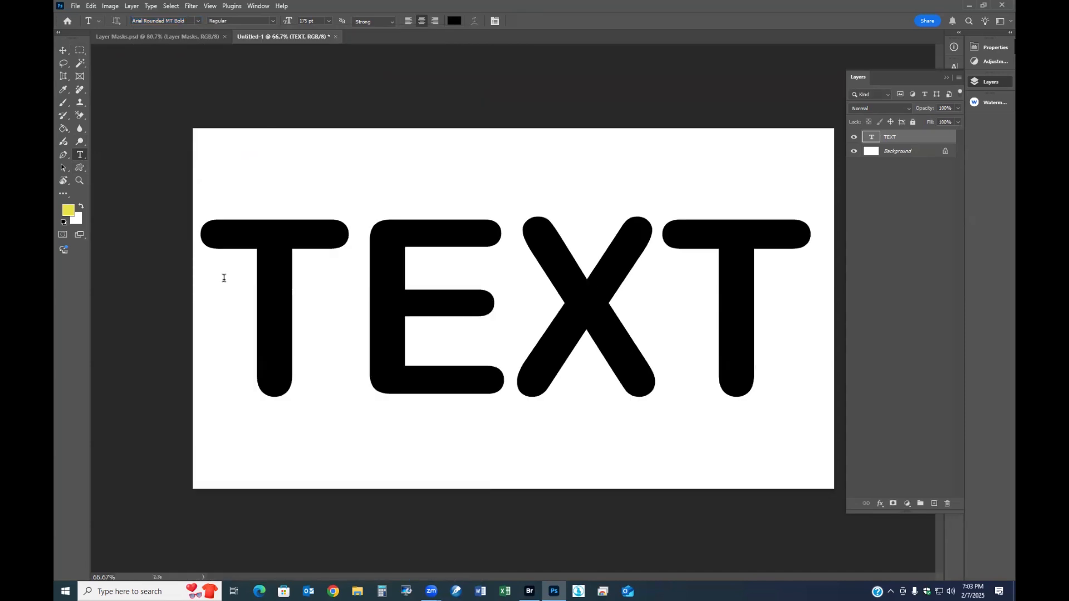
# Convert the Background into a regular layer named Layer 0 and try a Magic Wand selection of its white area
pyautogui.doubleClick(902, 153)
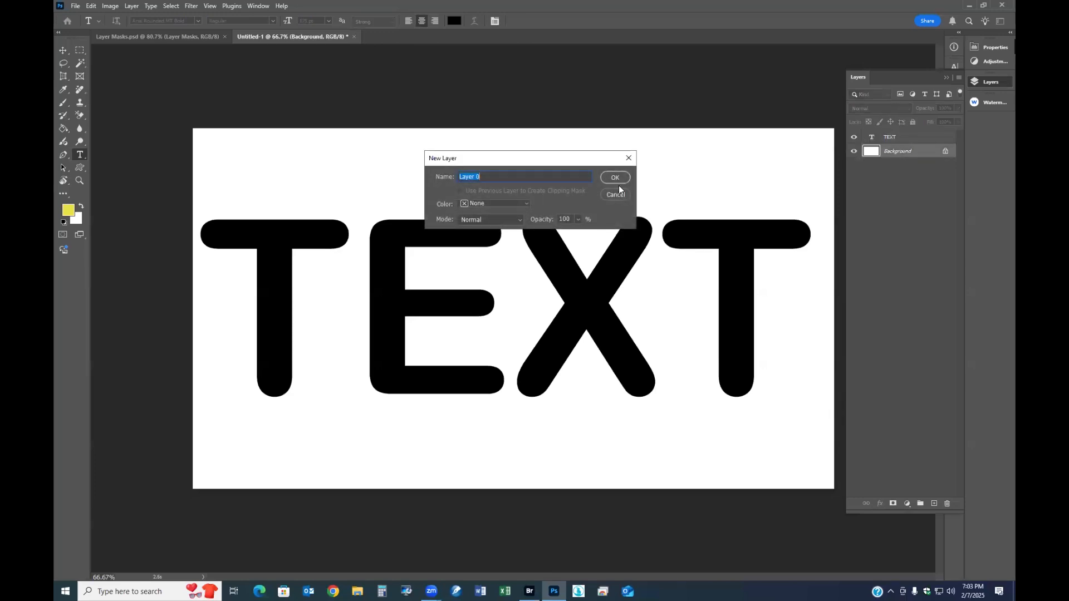
pyautogui.click(609, 178)
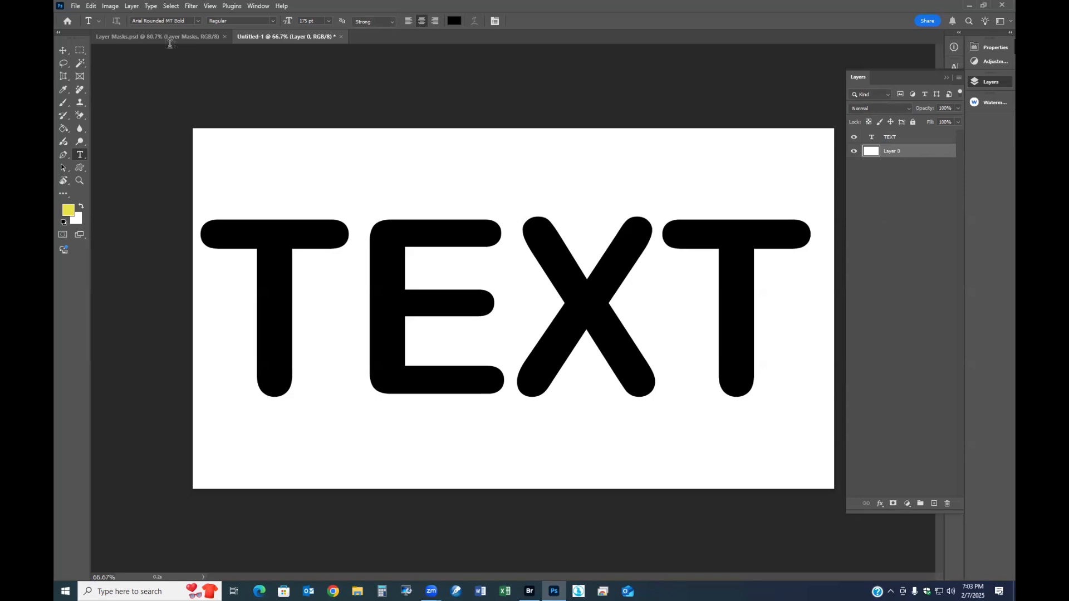
pyautogui.click(80, 64)
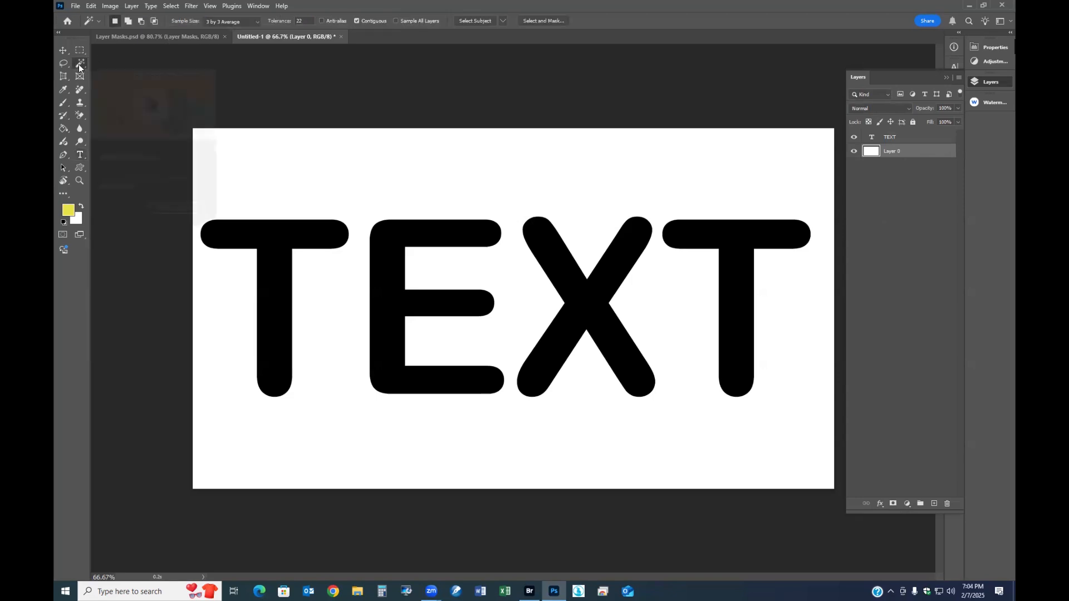
pyautogui.click(386, 170)
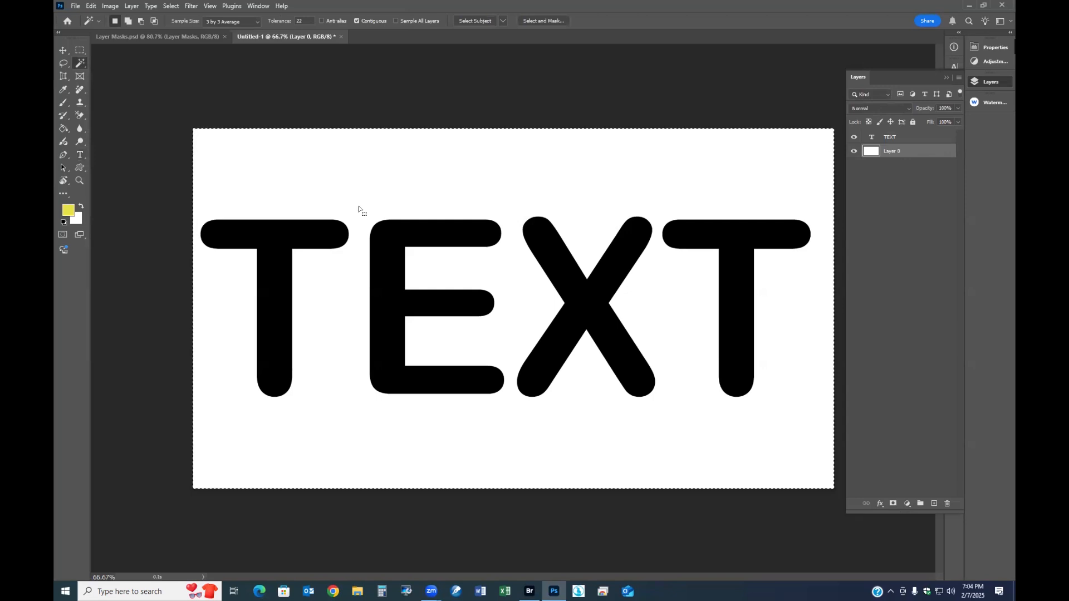
# Select the area surrounding the letters on the TEXT layer with the Magic Wand and apply it as a layer mask on Layer 0
pyautogui.click(909, 138)
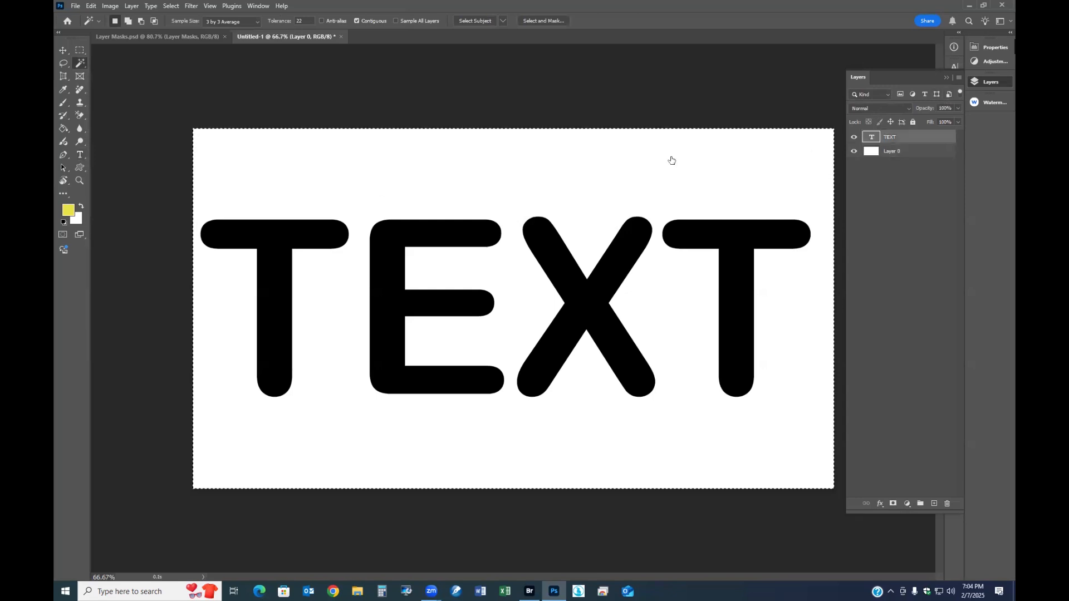
pyautogui.hotkey('ctrl', 'd')
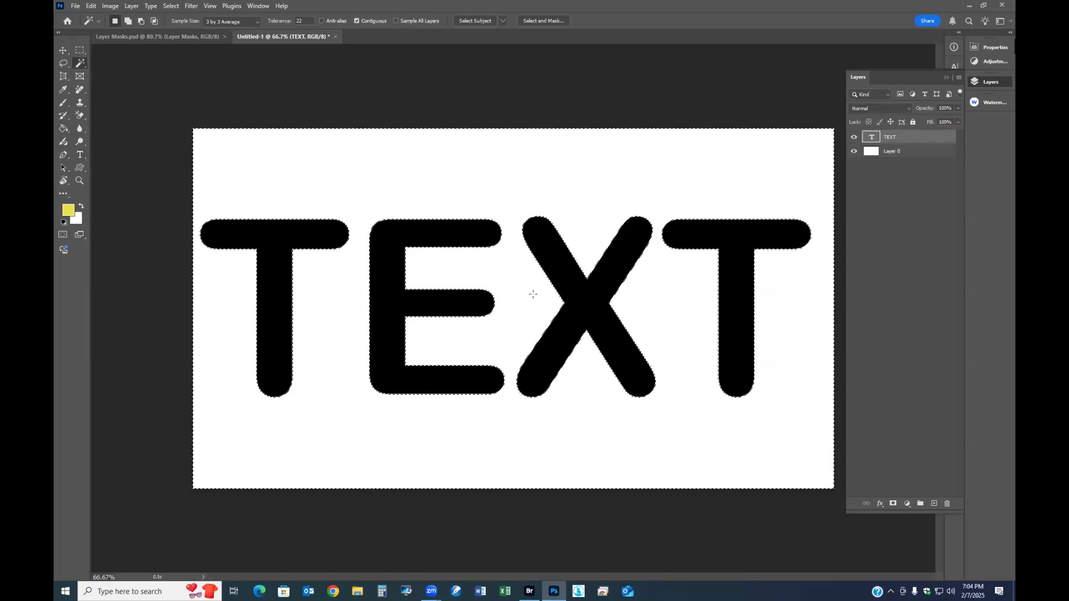
pyautogui.click(652, 356)
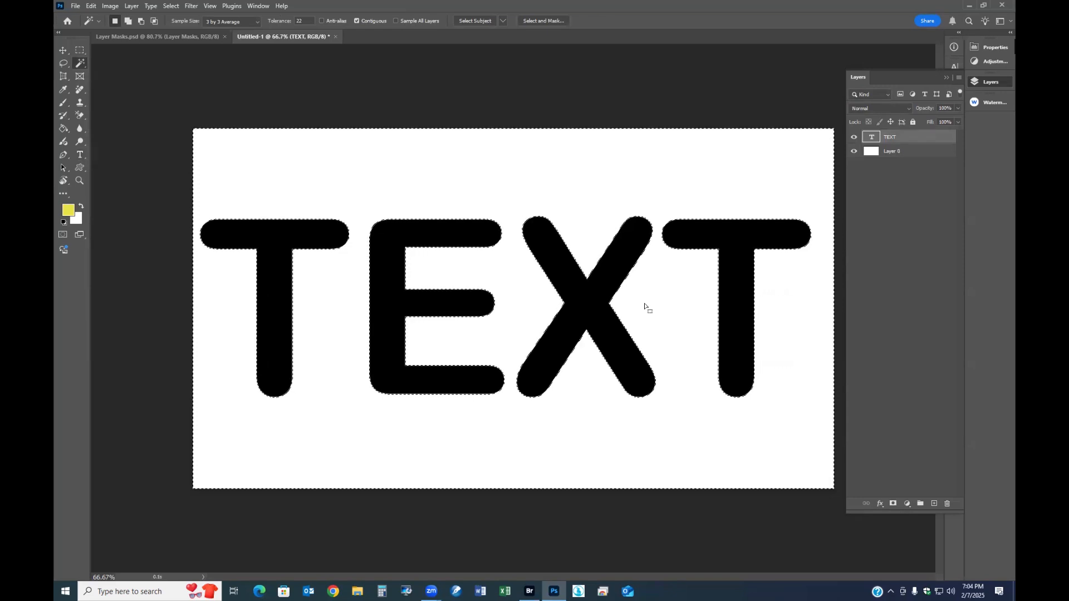
pyautogui.click(887, 155)
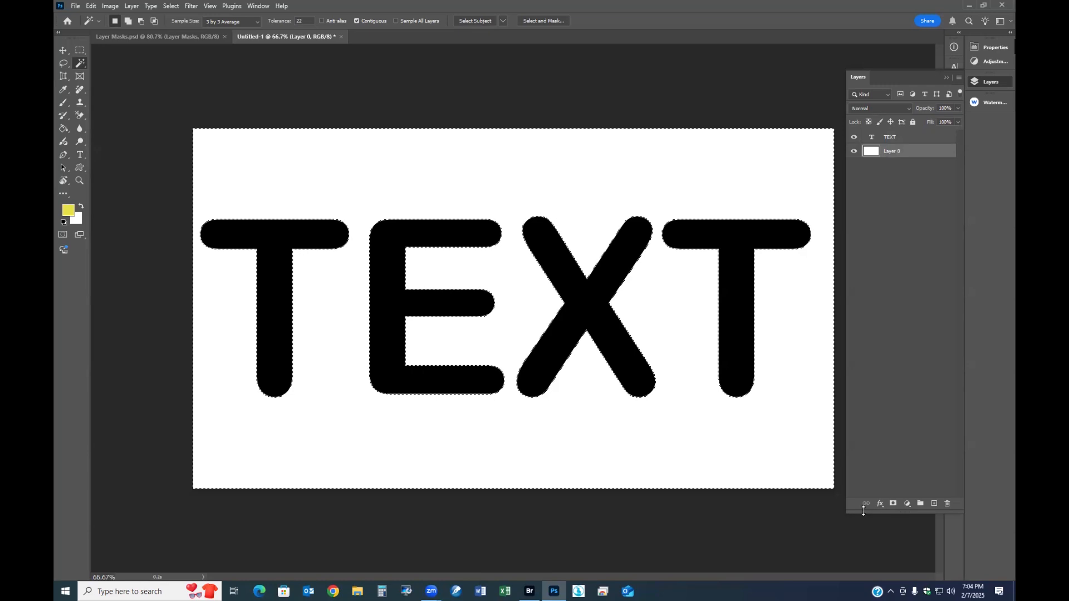
pyautogui.click(893, 505)
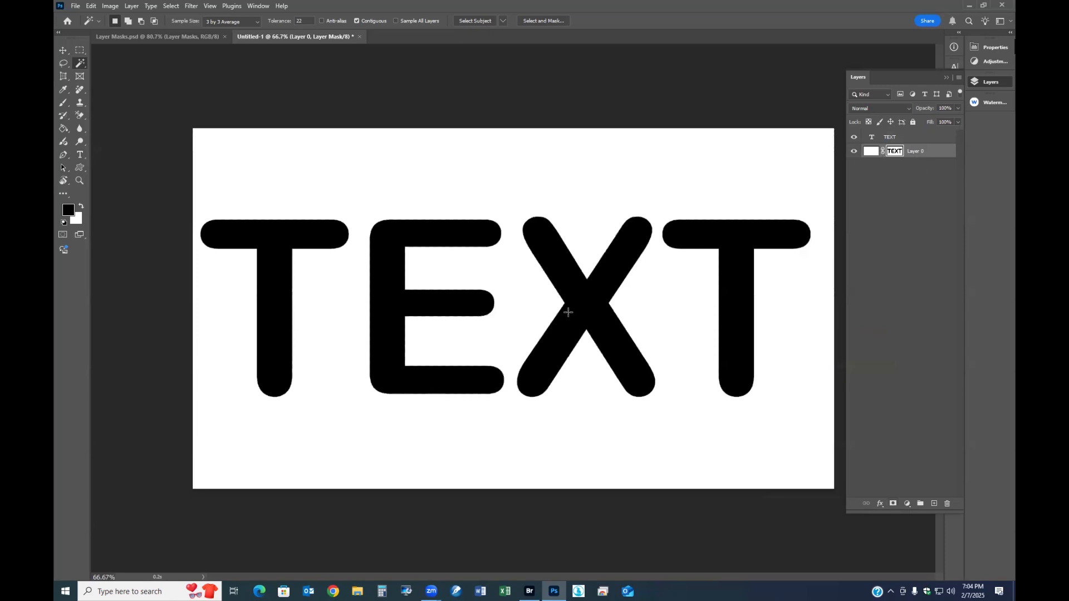
# Hide the TEXT layer and copy the campobello-2009-082.psd photo from Bridge into the text document, placing it beneath Layer 0
pyautogui.click(854, 138)
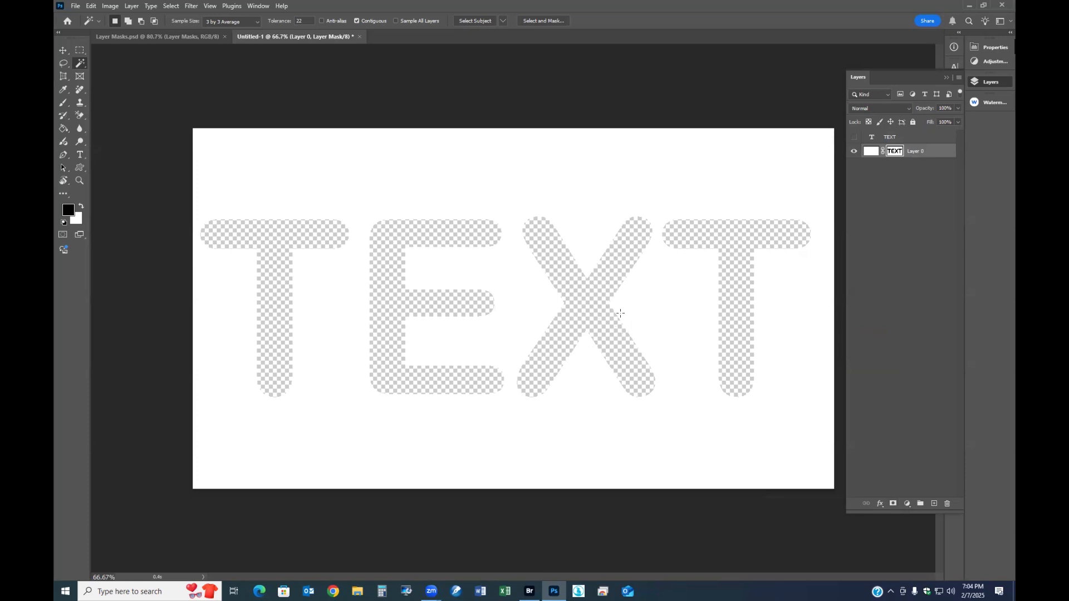
pyautogui.click(529, 592)
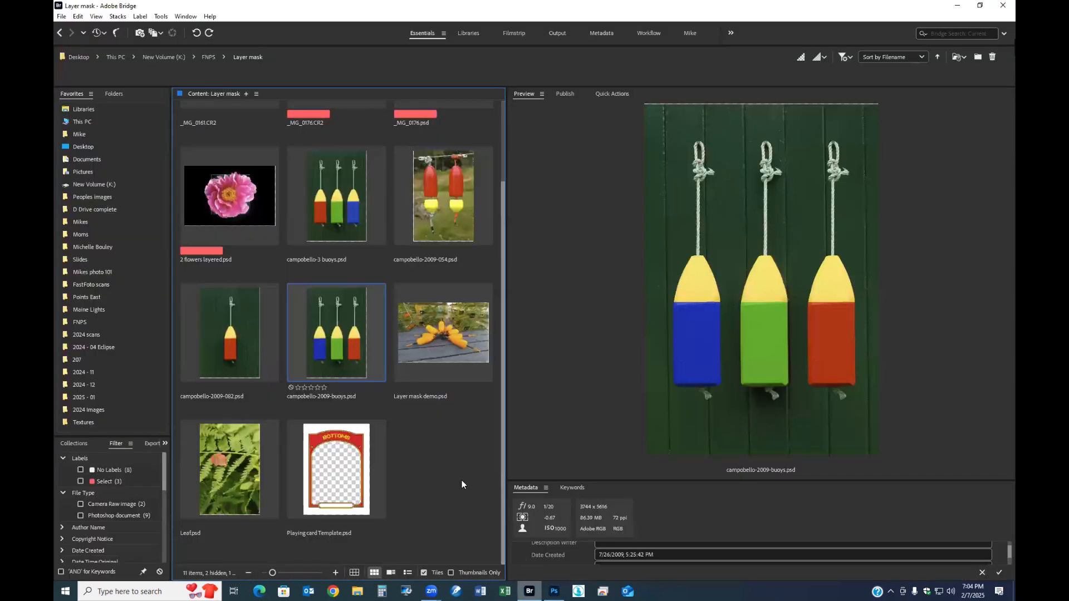
pyautogui.doubleClick(229, 333)
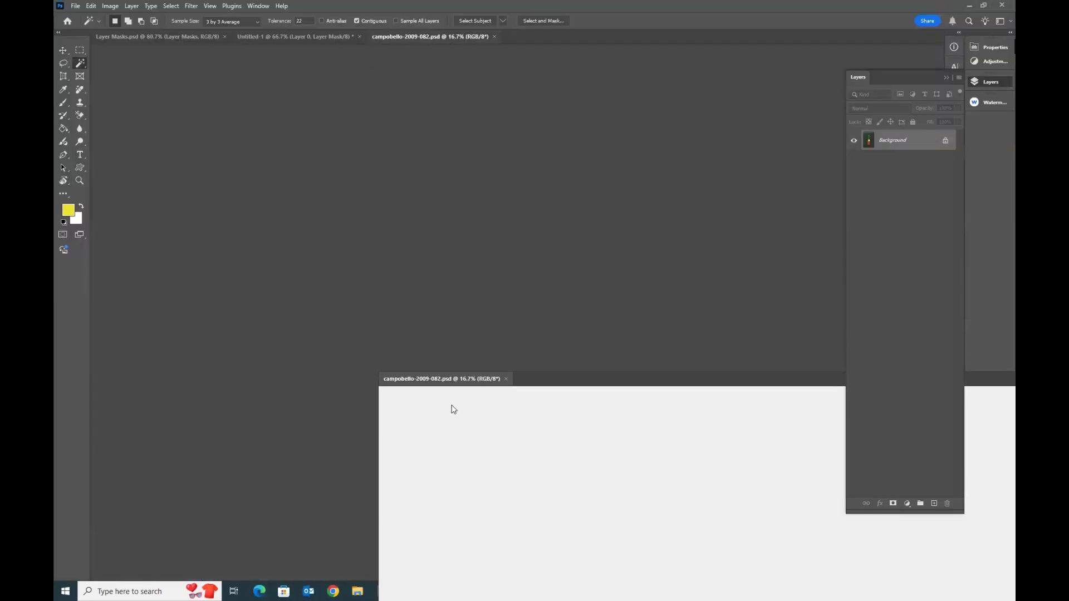
pyautogui.moveTo(454, 410); pyautogui.dragTo(454, 485)
pyautogui.moveTo(884, 142); pyautogui.dragTo(646, 440)
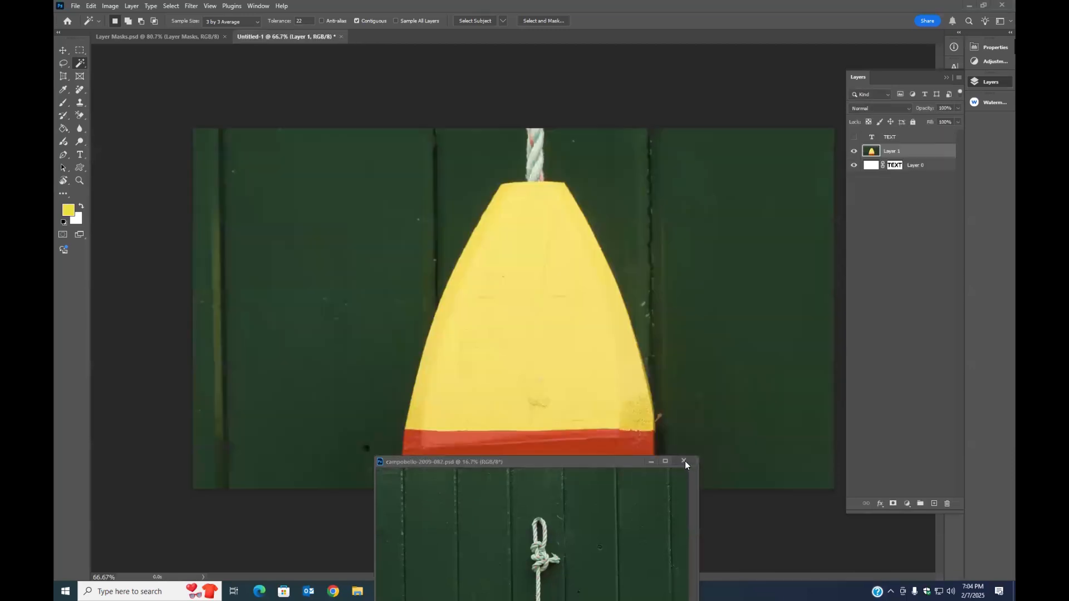
pyautogui.click(684, 461)
pyautogui.moveTo(892, 151); pyautogui.dragTo(888, 175)
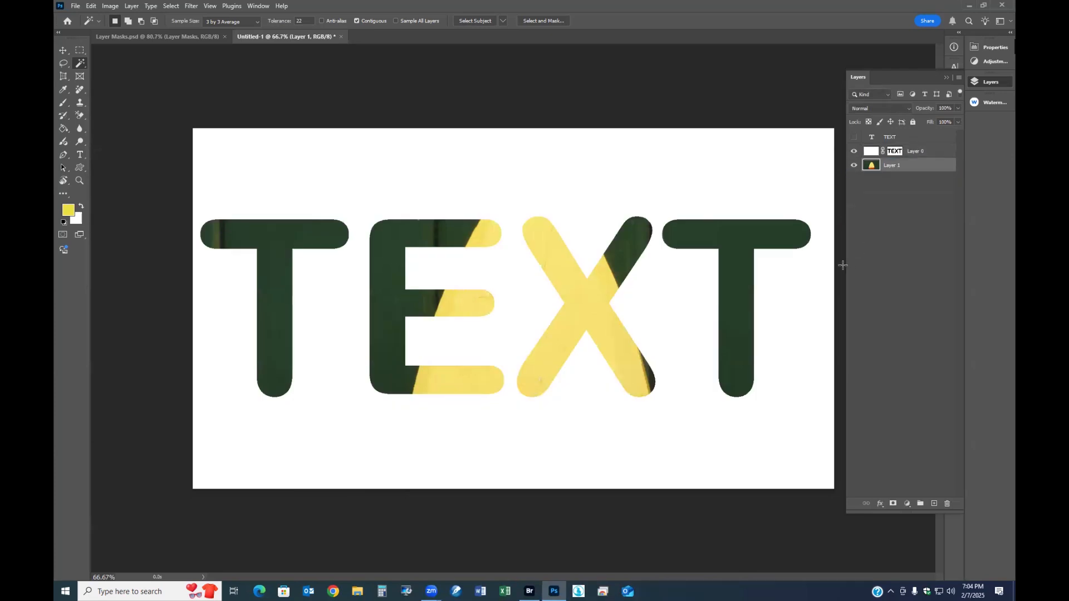
pyautogui.click(61, 51)
pyautogui.scroll(-6, 638, 356)
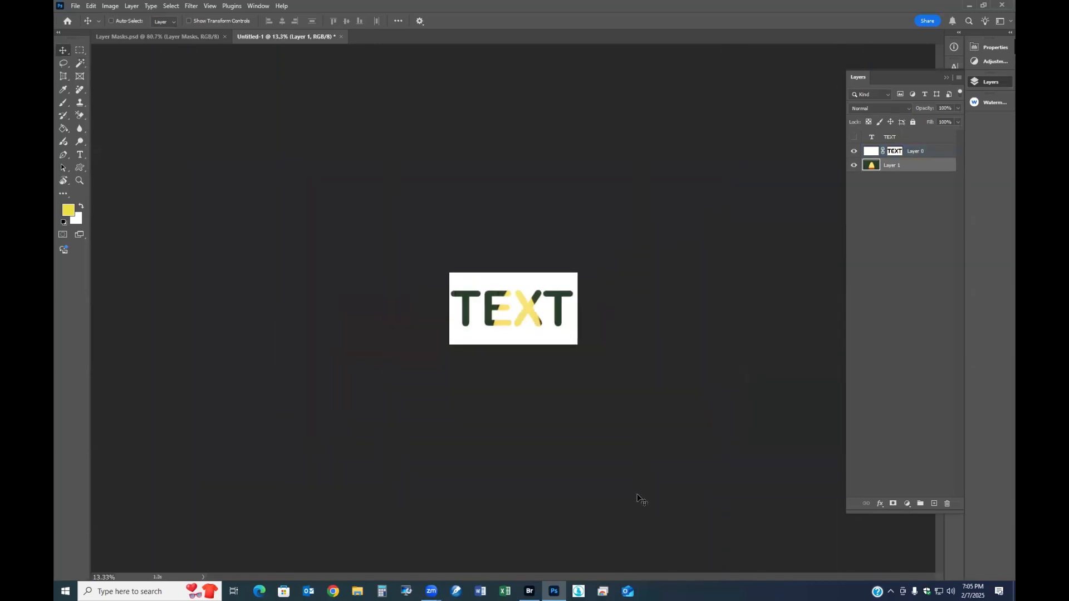
pyautogui.click(79, 51)
pyautogui.rightClick(530, 353)
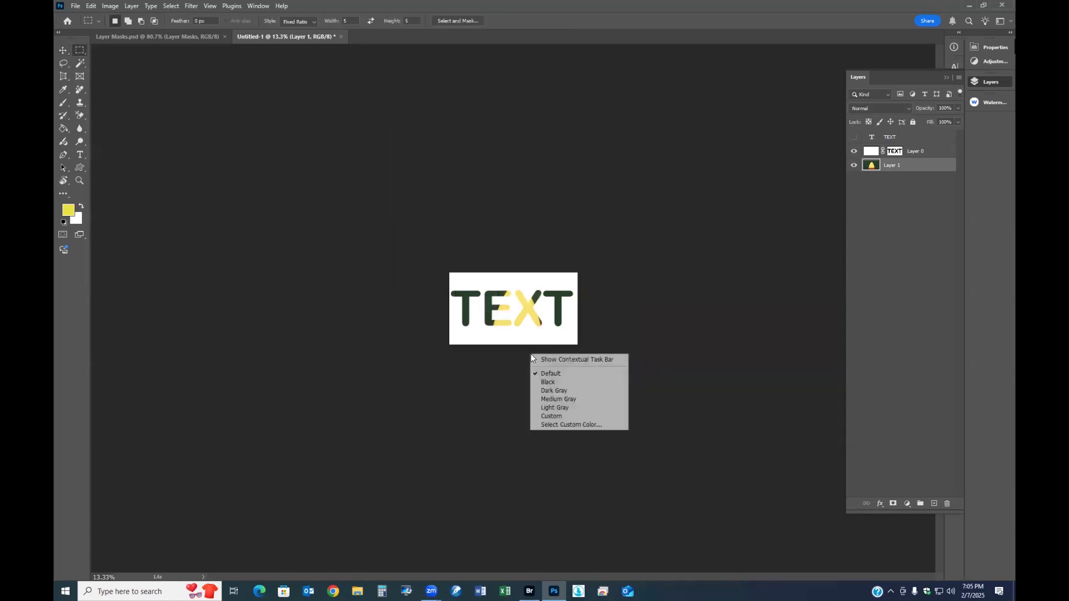
pyautogui.rightClick(523, 374)
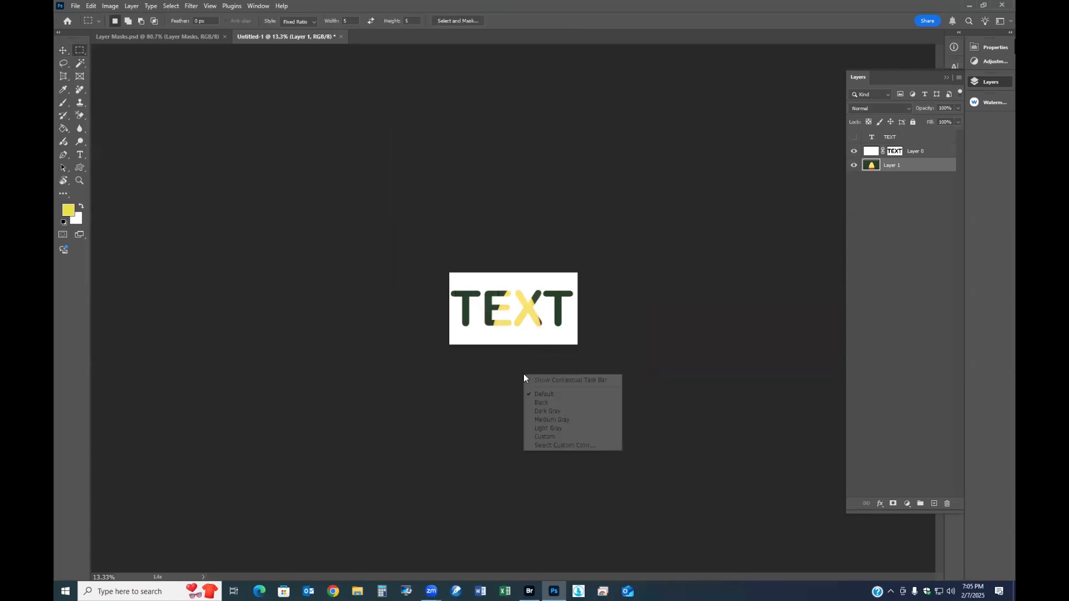
pyautogui.click(514, 351)
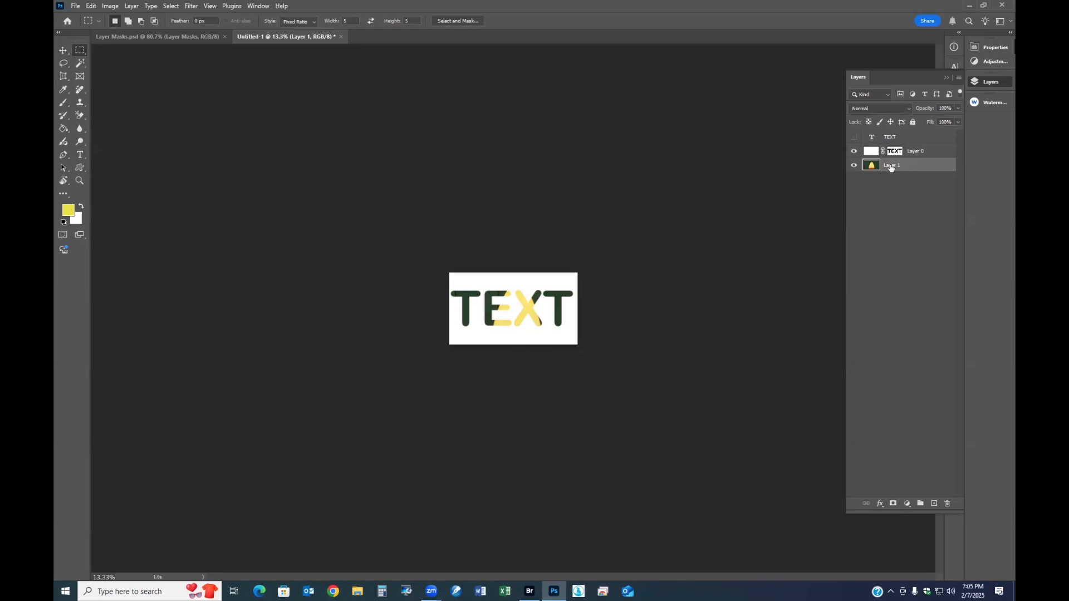
pyautogui.click(63, 51)
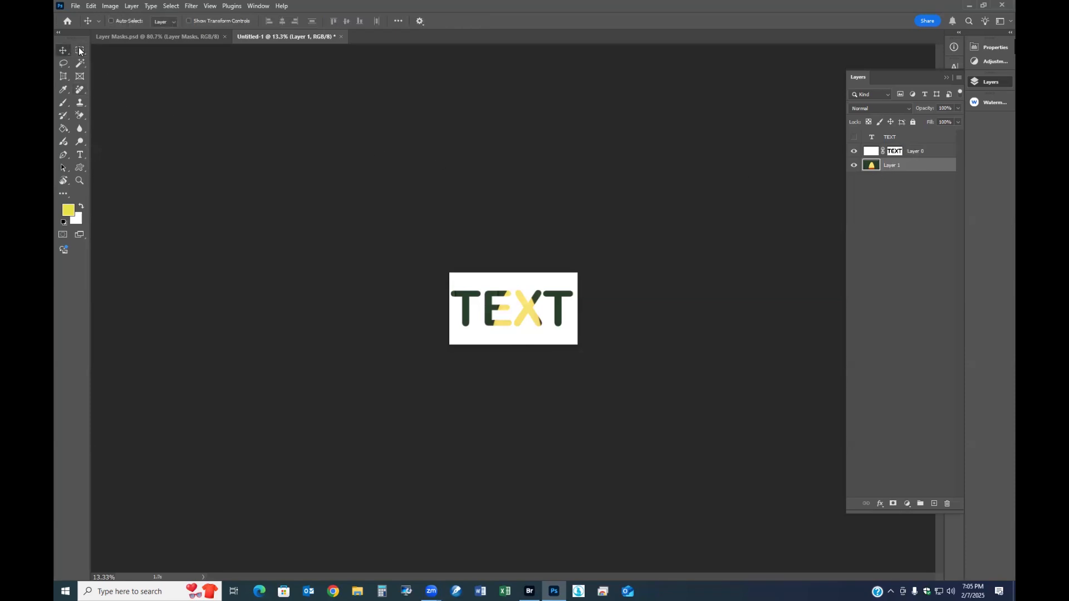
# Free Transform Layer 1 down to about 16.6% and position the red and yellow buoy inside the first T
pyautogui.click(79, 50)
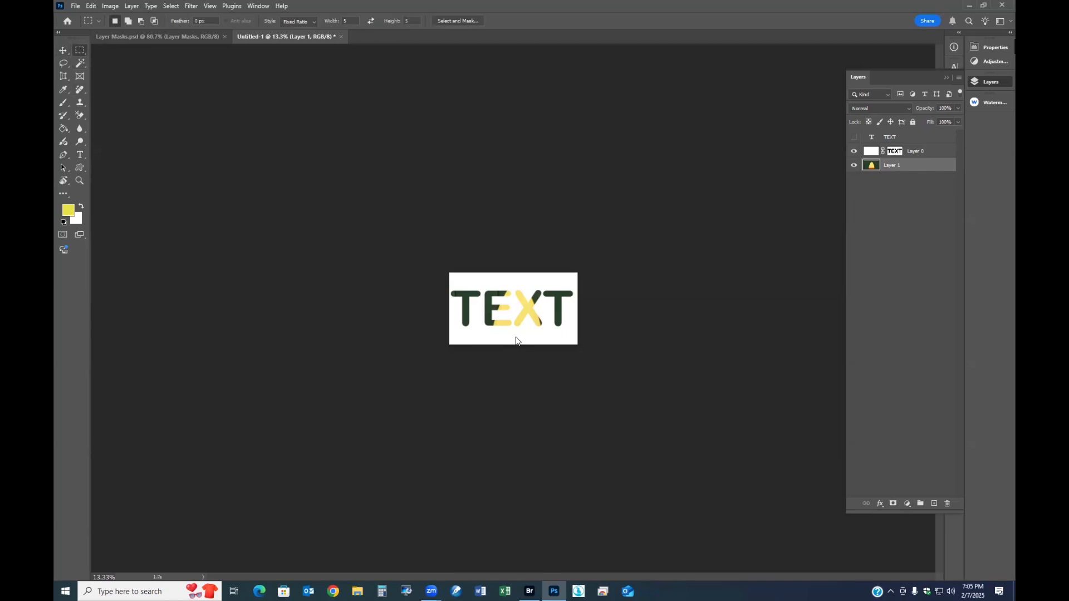
pyautogui.rightClick(516, 337)
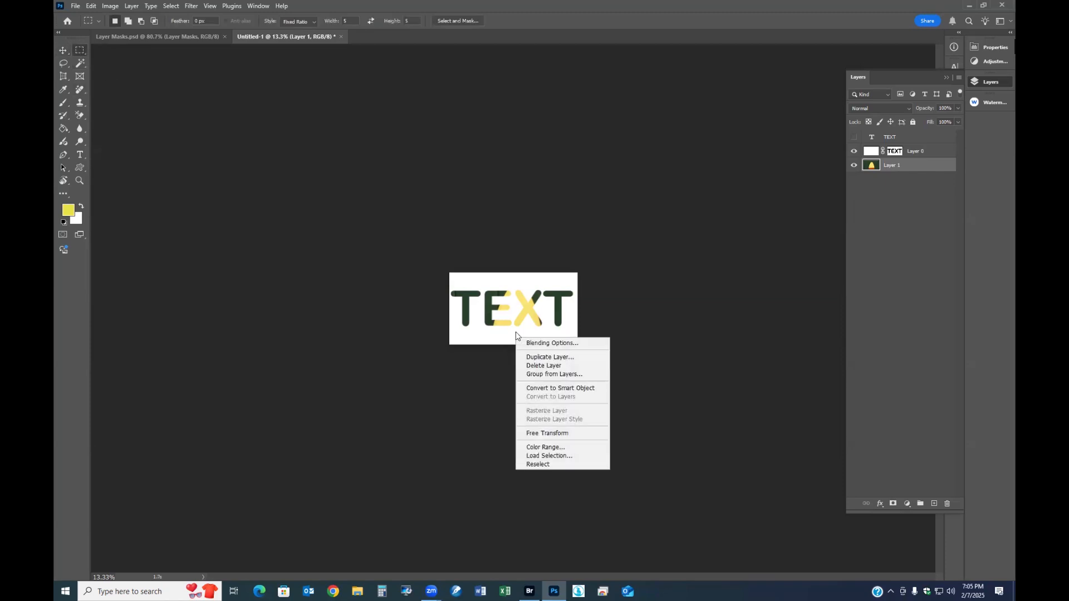
pyautogui.click(570, 436)
pyautogui.moveTo(632, 487); pyautogui.dragTo(490, 323)
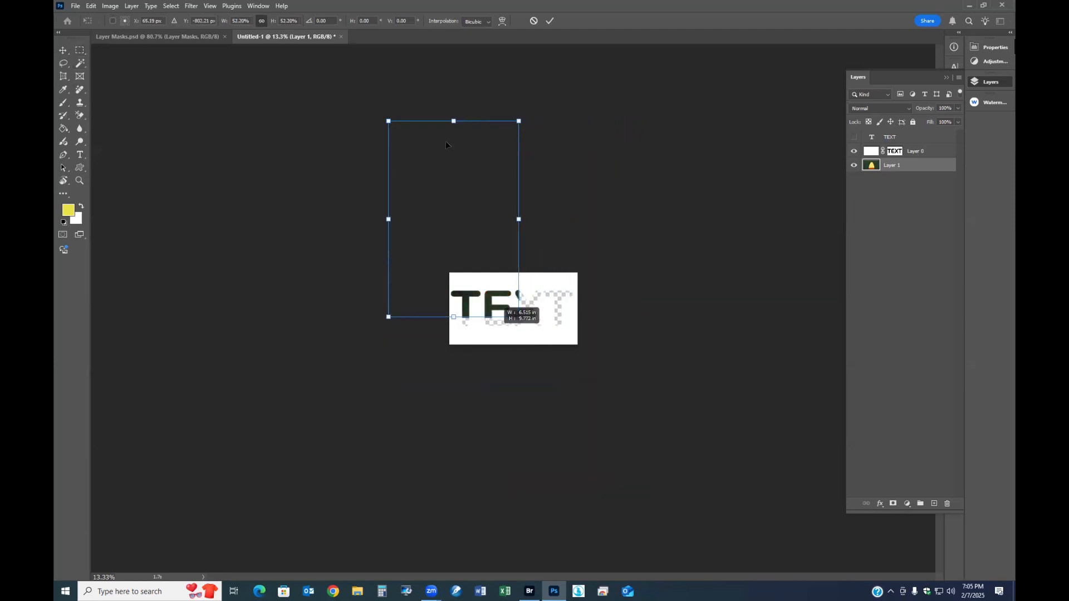
pyautogui.moveTo(395, 136); pyautogui.dragTo(490, 263)
pyautogui.scroll(1, 546, 405)
pyautogui.scroll(5, 546, 406)
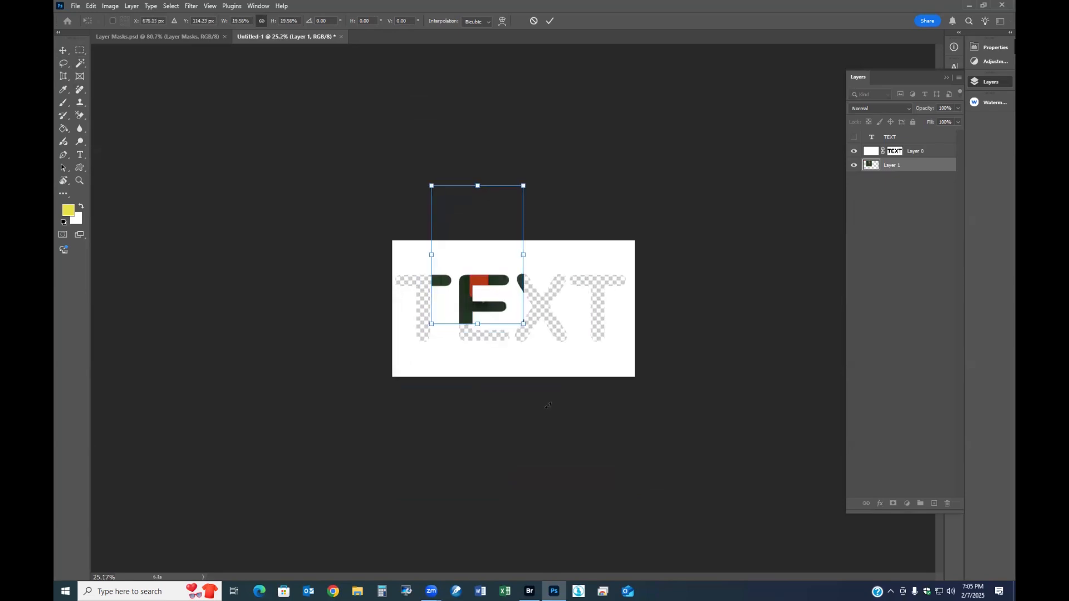
pyautogui.moveTo(427, 279); pyautogui.dragTo(463, 348)
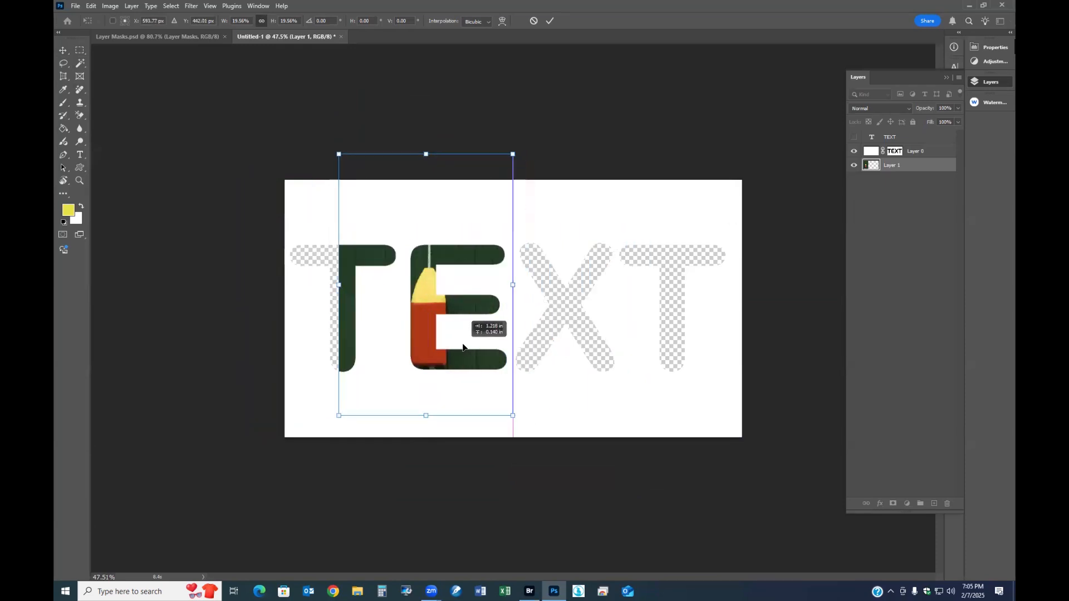
pyautogui.moveTo(383, 345); pyautogui.dragTo(397, 365)
pyautogui.moveTo(330, 300)
pyautogui.mouseDown()
pyautogui.moveTo(329, 339)
pyautogui.moveTo(328, 313)
pyautogui.mouseUp()
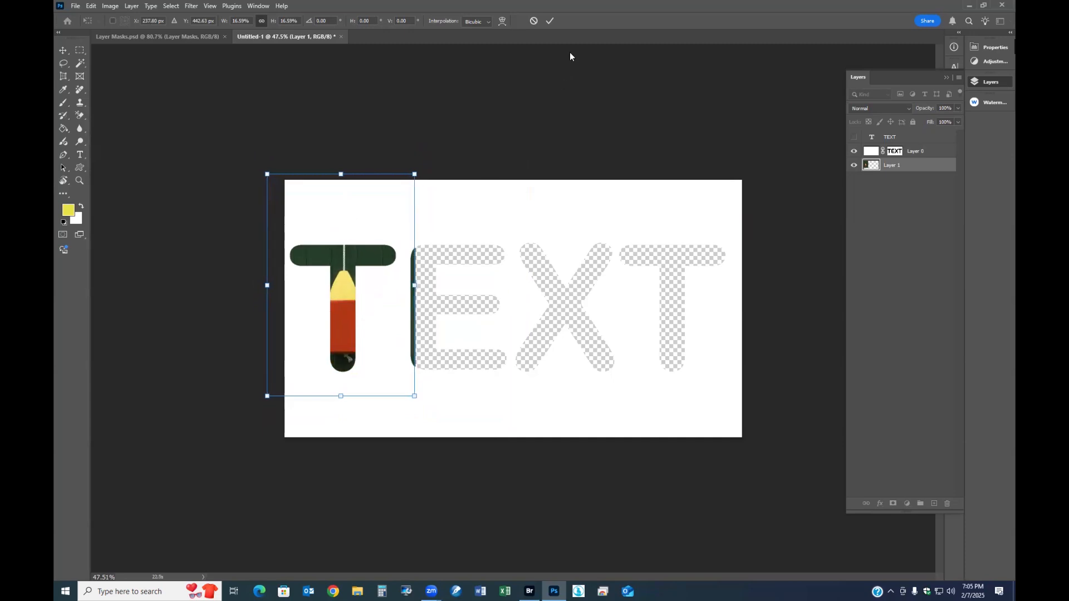
pyautogui.press('Return')
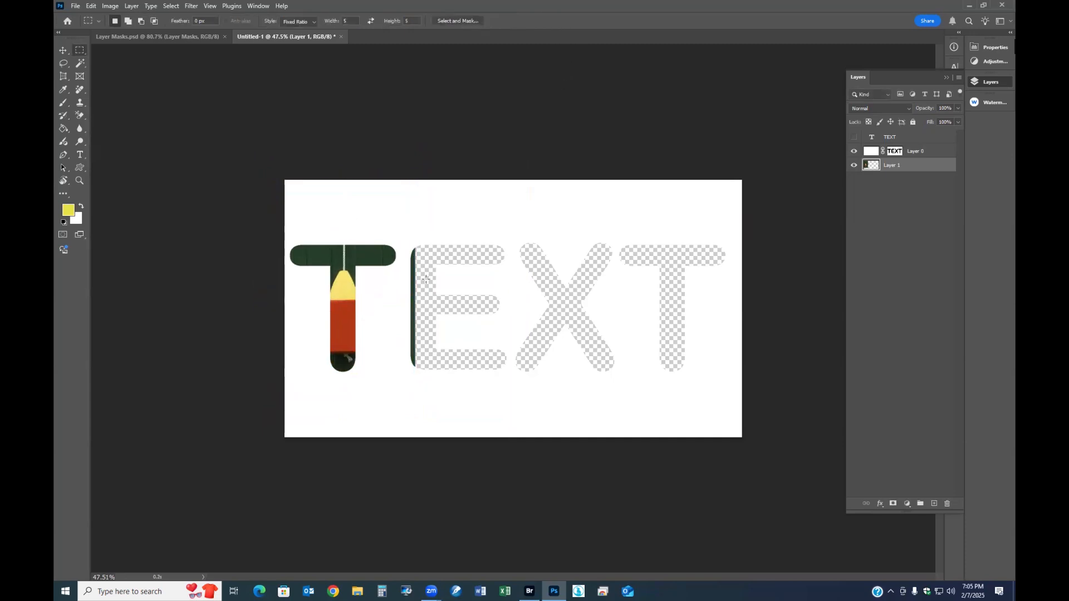
# Open Leaf.psd from Bridge, copy its layer into the text document between Layer 0 and Layer 1, and close Leaf.psd
pyautogui.click(530, 591)
pyautogui.scroll(2, 346, 277)
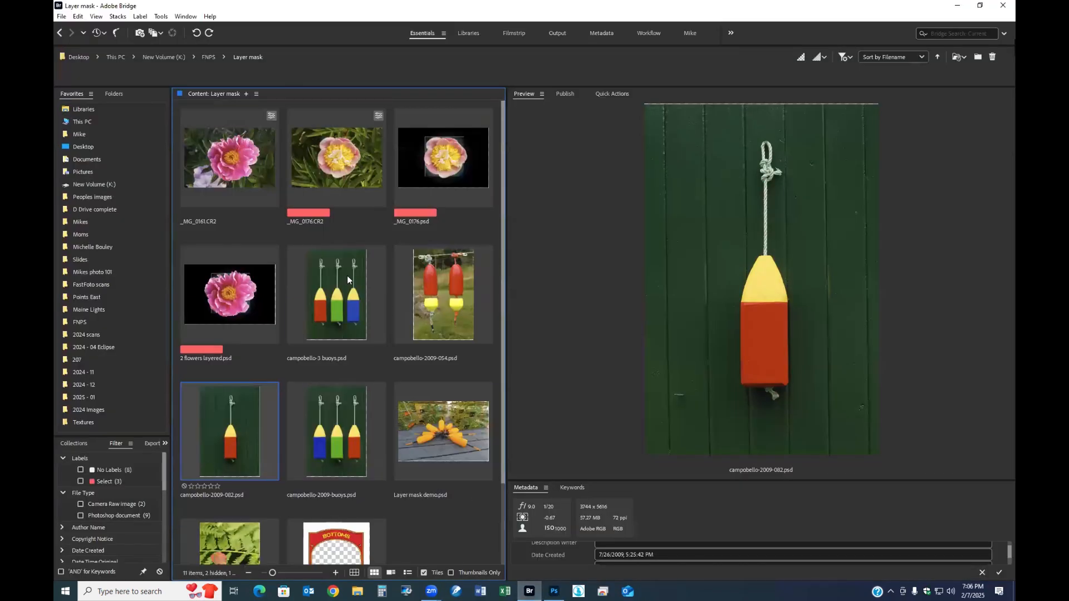
pyautogui.scroll(-2, 336, 331)
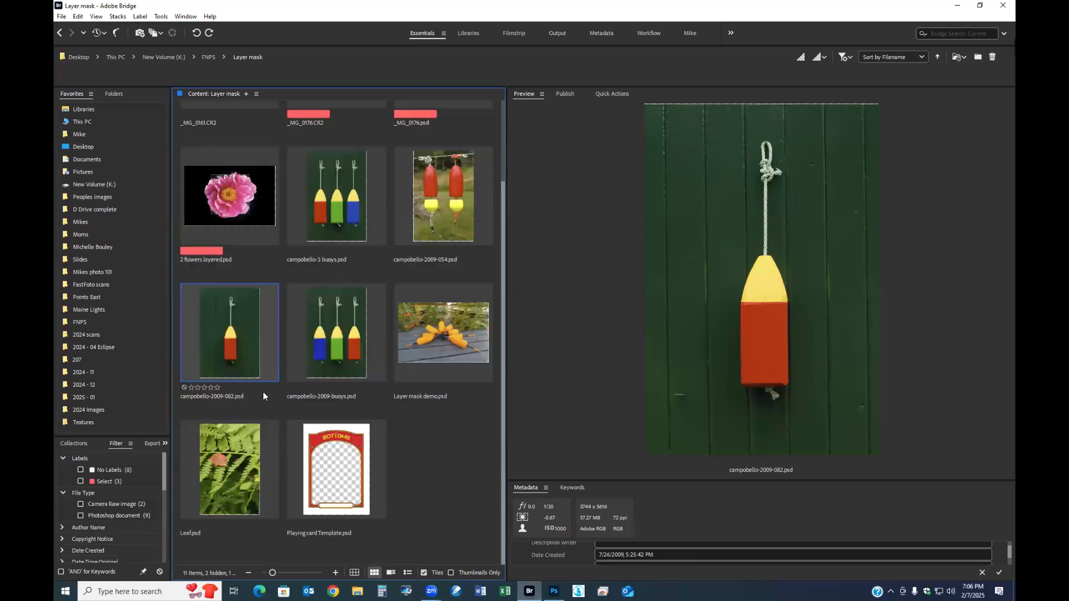
pyautogui.doubleClick(239, 469)
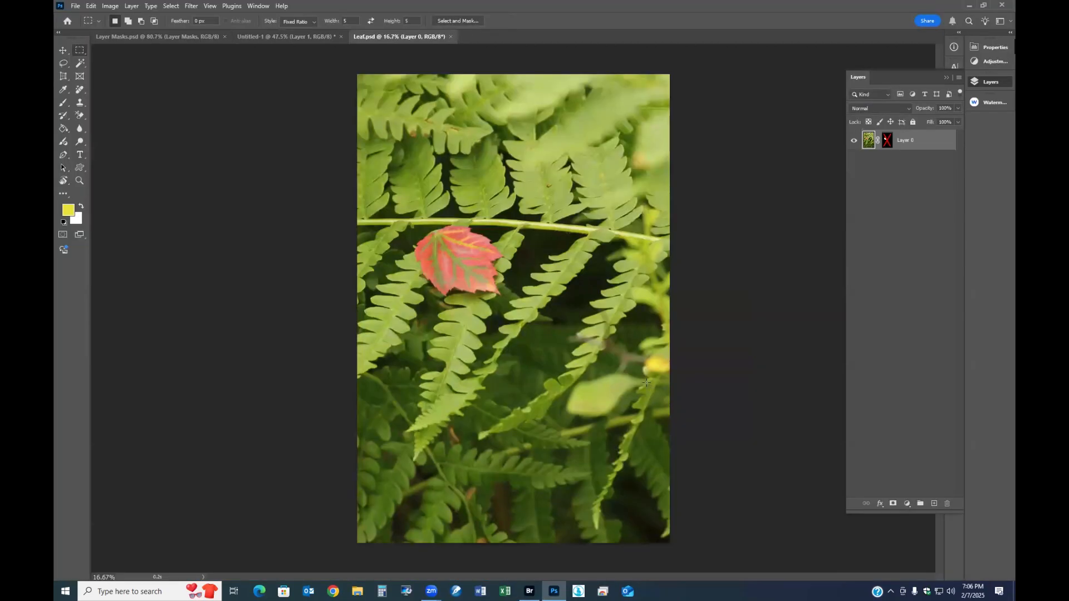
pyautogui.moveTo(394, 35); pyautogui.dragTo(465, 530)
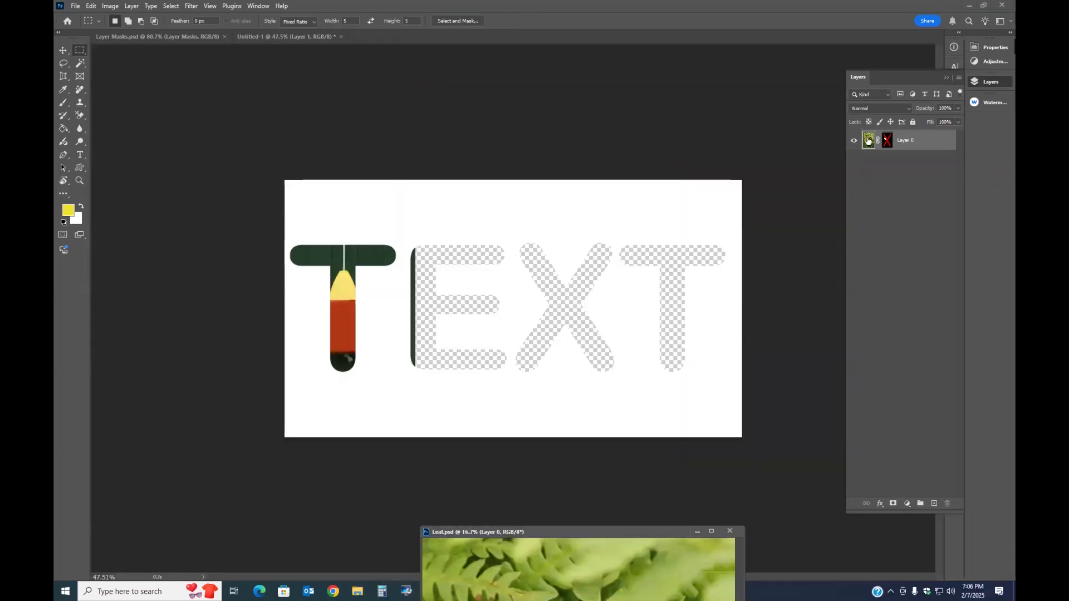
pyautogui.moveTo(861, 141); pyautogui.dragTo(433, 313)
pyautogui.click(695, 529)
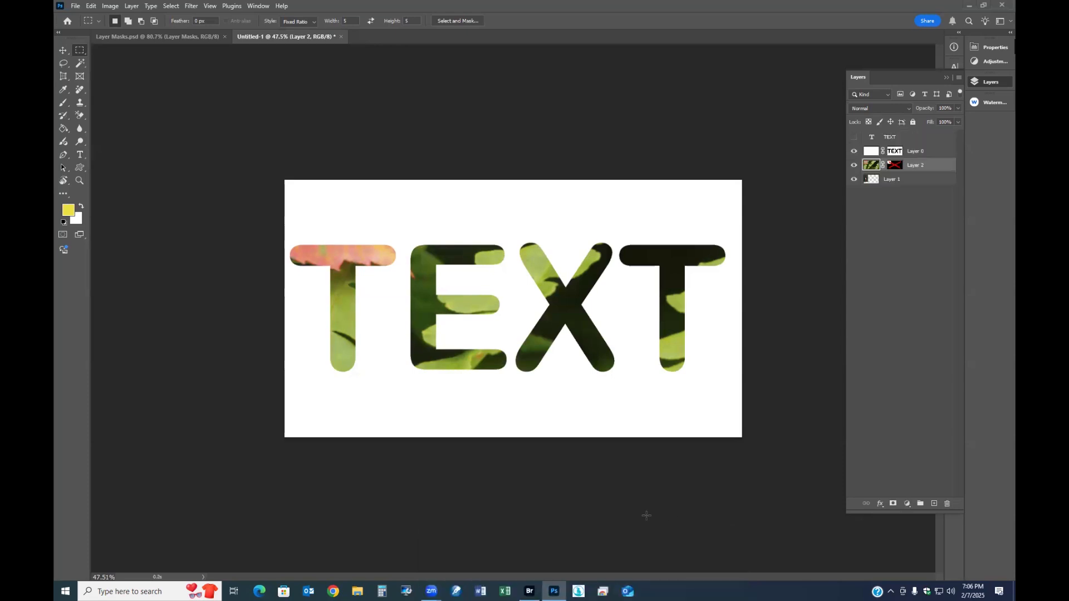
# Free Transform Layer 2 down to about 15.1% and position the red leaf at the centre of the X
pyautogui.rightClick(407, 305)
pyautogui.click(453, 404)
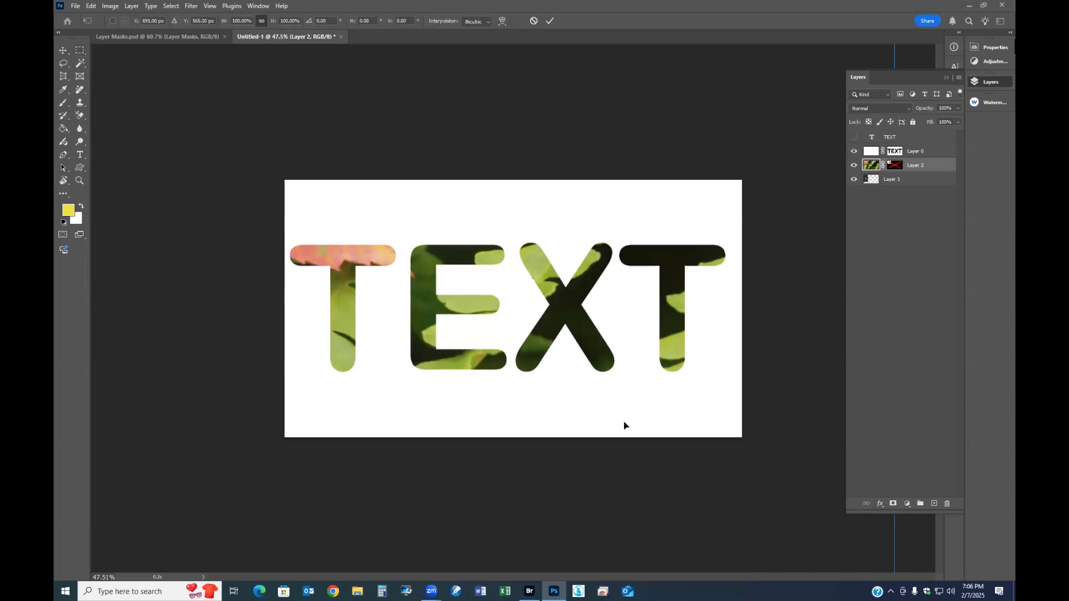
pyautogui.hotkey('ctrl', '0')
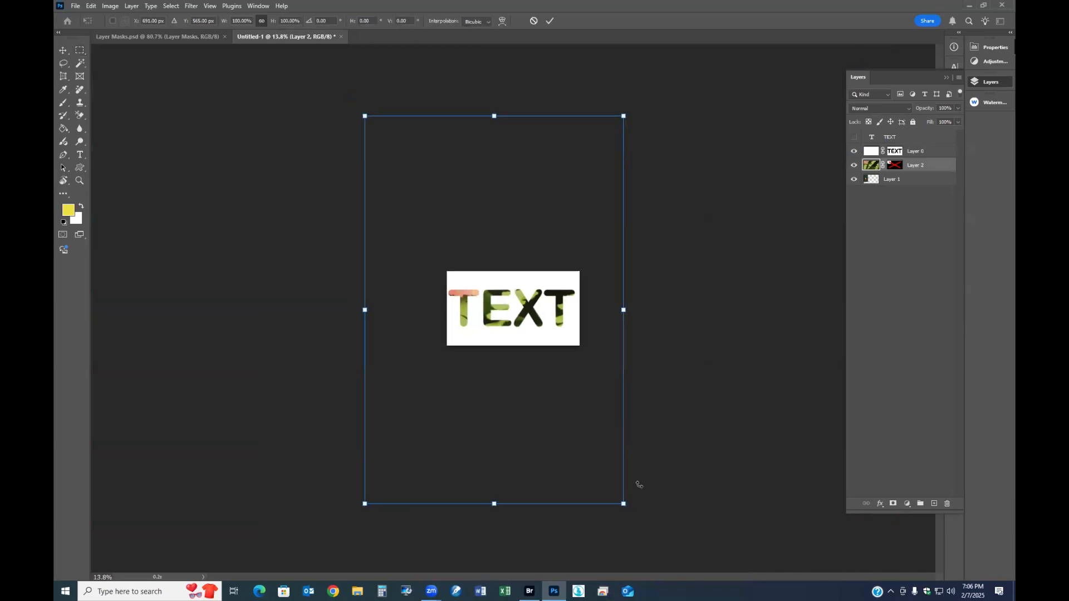
pyautogui.moveTo(361, 507); pyautogui.dragTo(538, 323)
pyautogui.scroll(5, 542, 336)
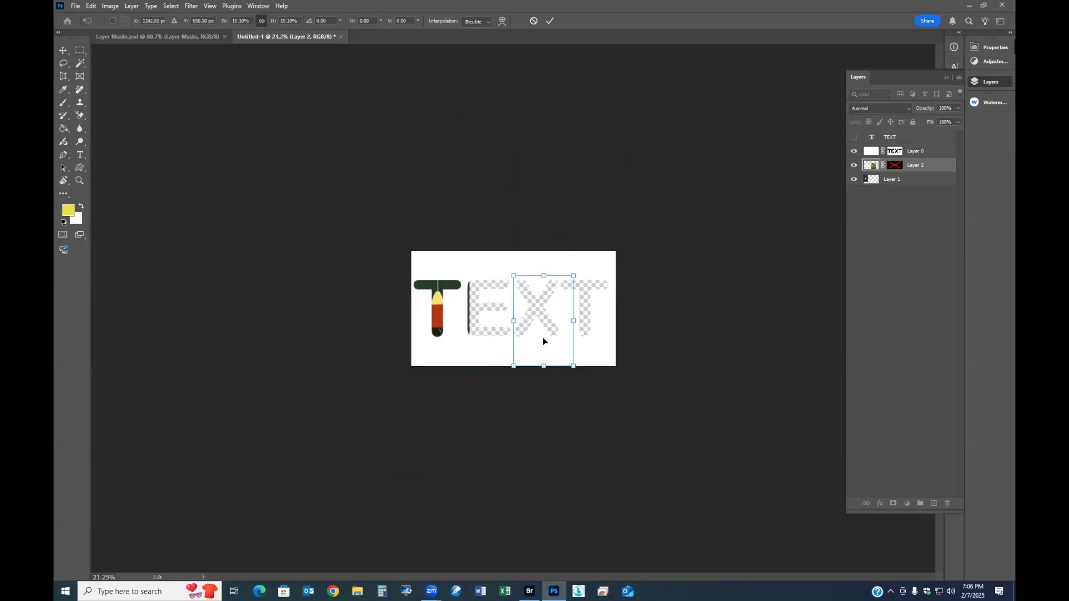
pyautogui.scroll(2, 561, 347)
pyautogui.moveTo(636, 337)
pyautogui.mouseDown()
pyautogui.moveTo(646, 330)
pyautogui.moveTo(633, 342)
pyautogui.mouseUp()
pyautogui.click(549, 20)
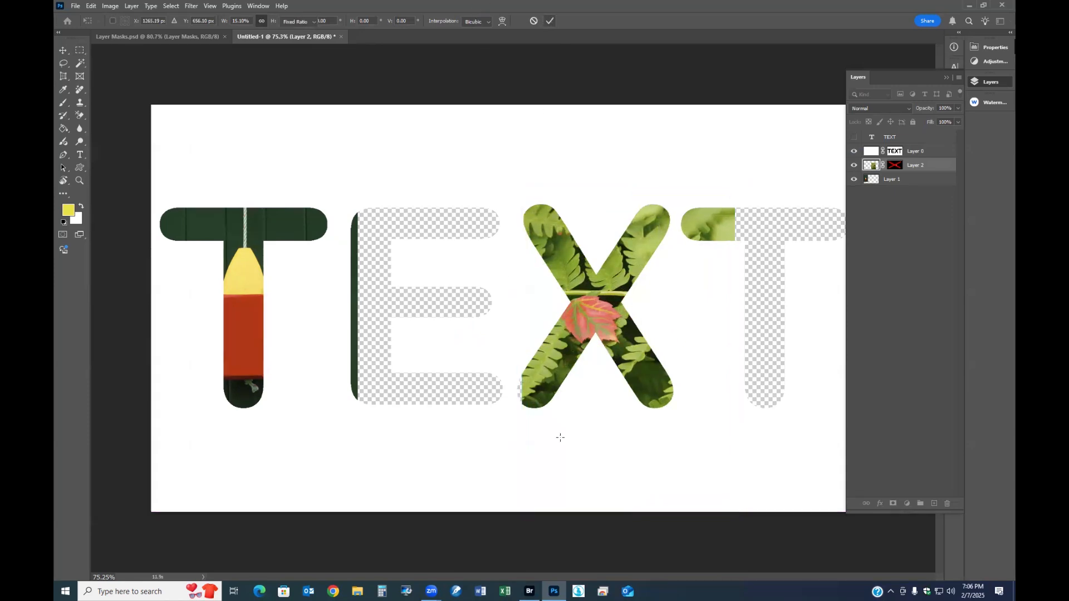
pyautogui.scroll(-3, 457, 453)
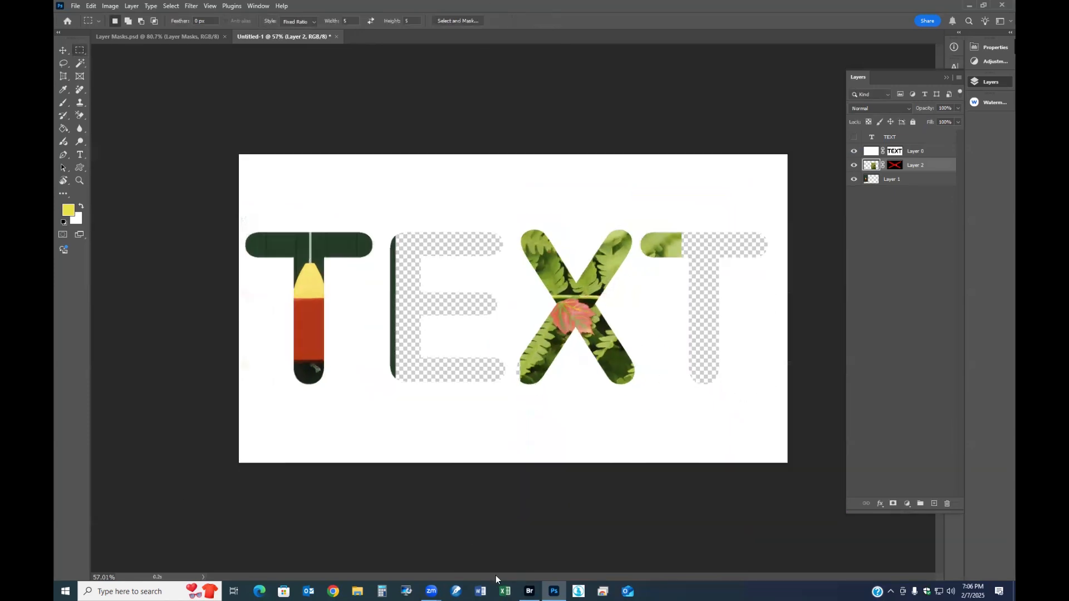
# Switch to Bridge and open the peony photo _MG_0176.CR2 in Photoshop through Camera Raw
pyautogui.click(527, 591)
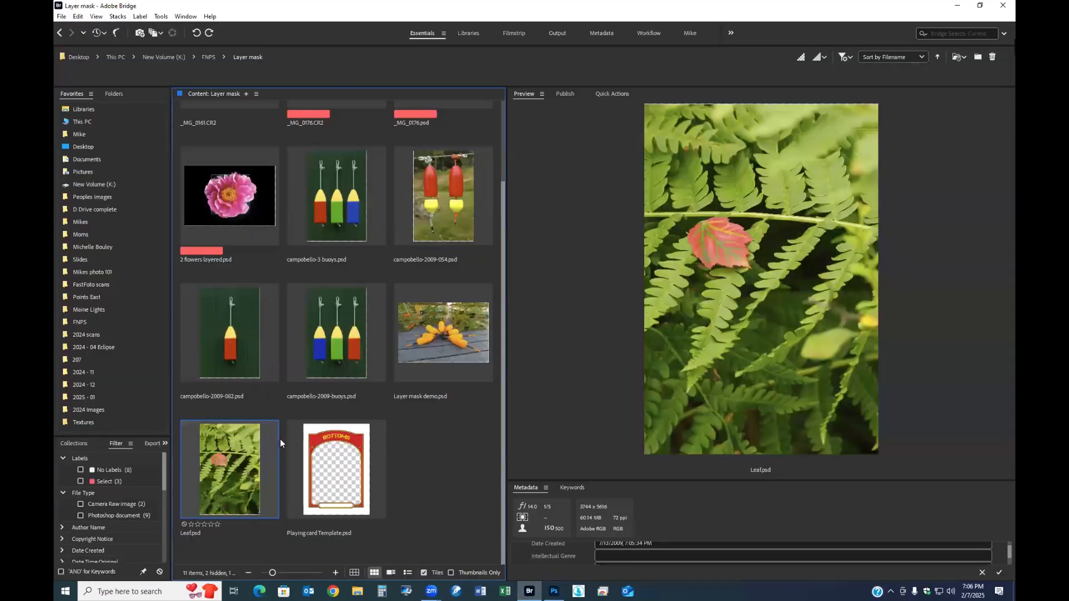
pyautogui.scroll(2, 306, 388)
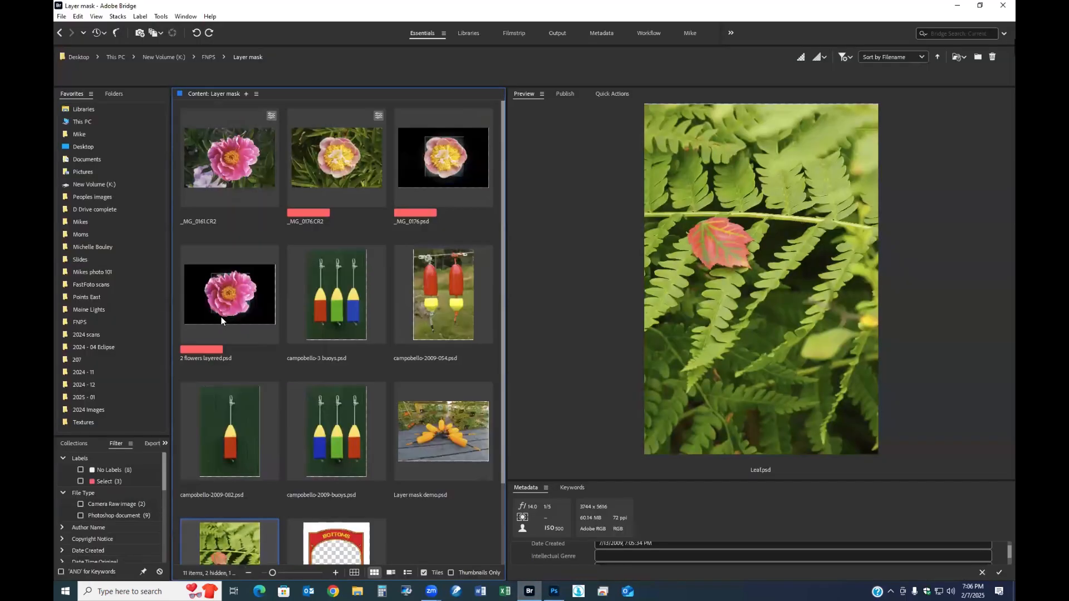
pyautogui.click(237, 294)
pyautogui.click(336, 153)
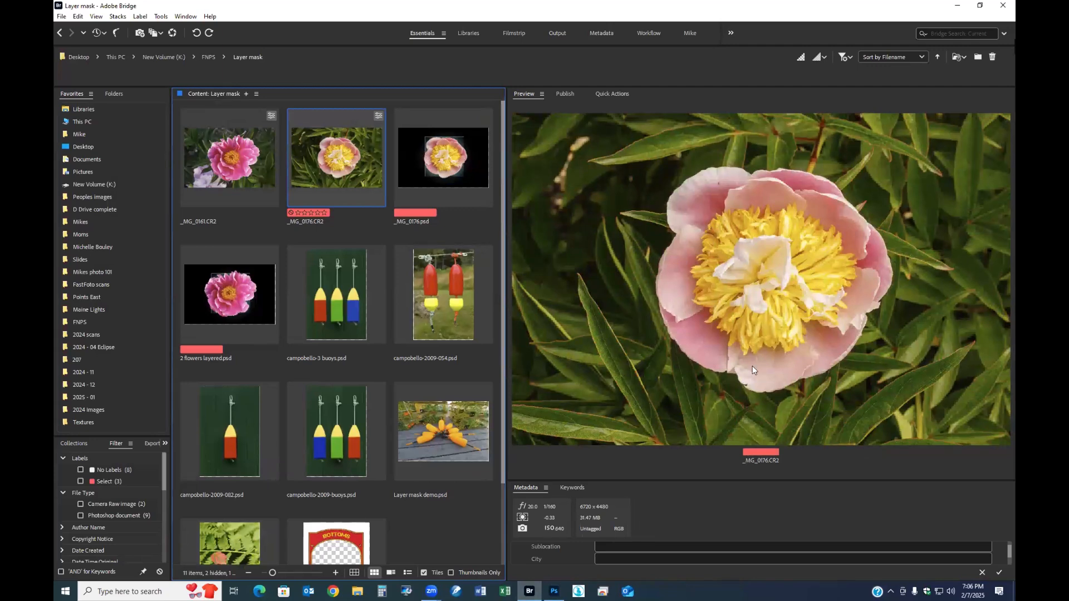
pyautogui.hotkey('ctrl', 'r')
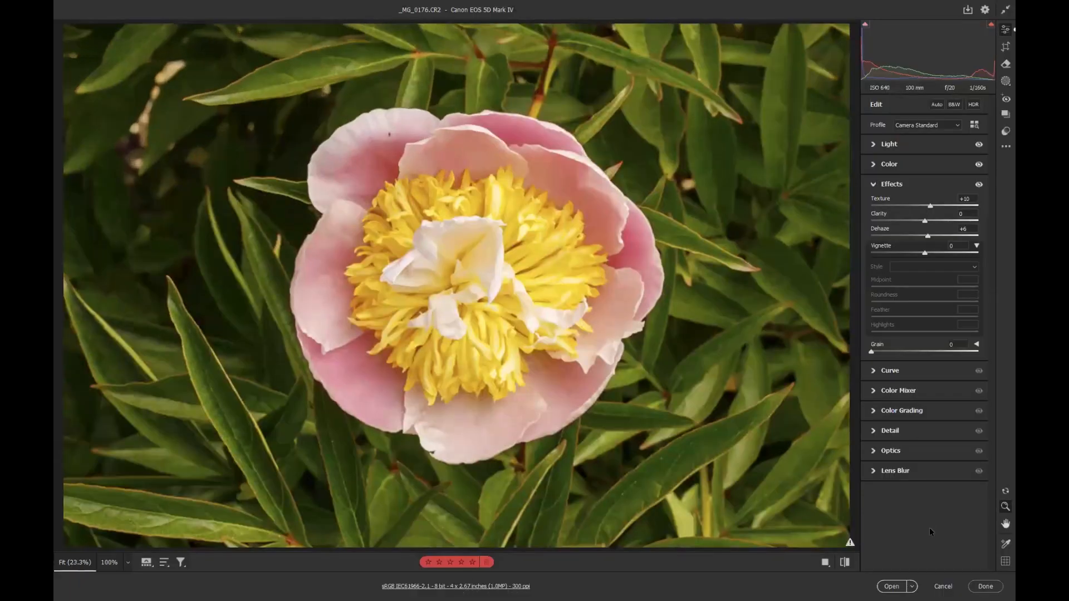
pyautogui.click(892, 586)
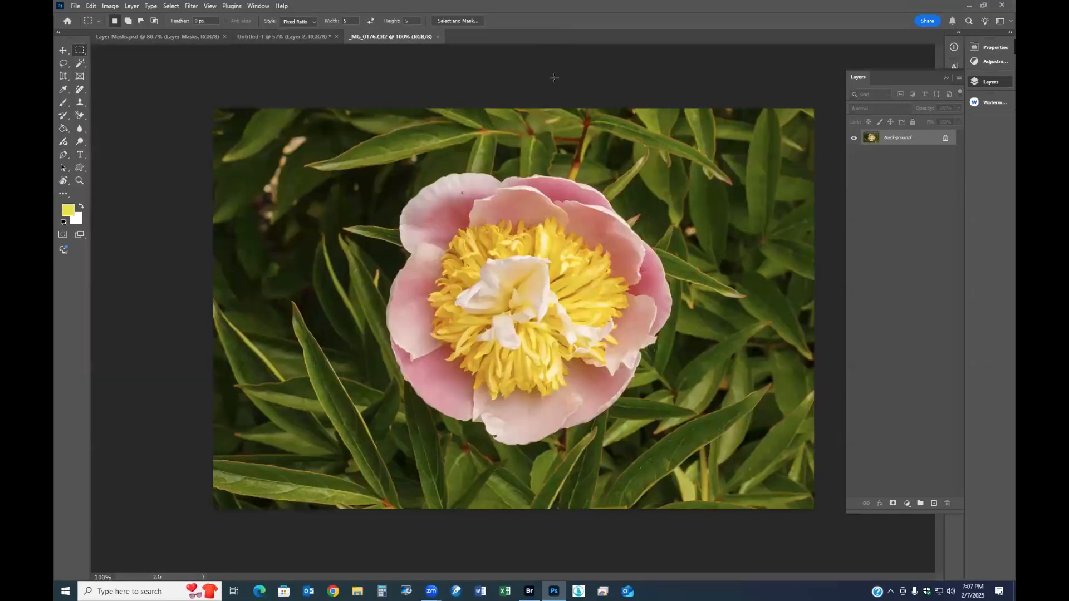
# Copy the peony photo into the text document beneath Layer 0 and close _MG_0176.CR2 without saving
pyautogui.moveTo(395, 37); pyautogui.dragTo(414, 386)
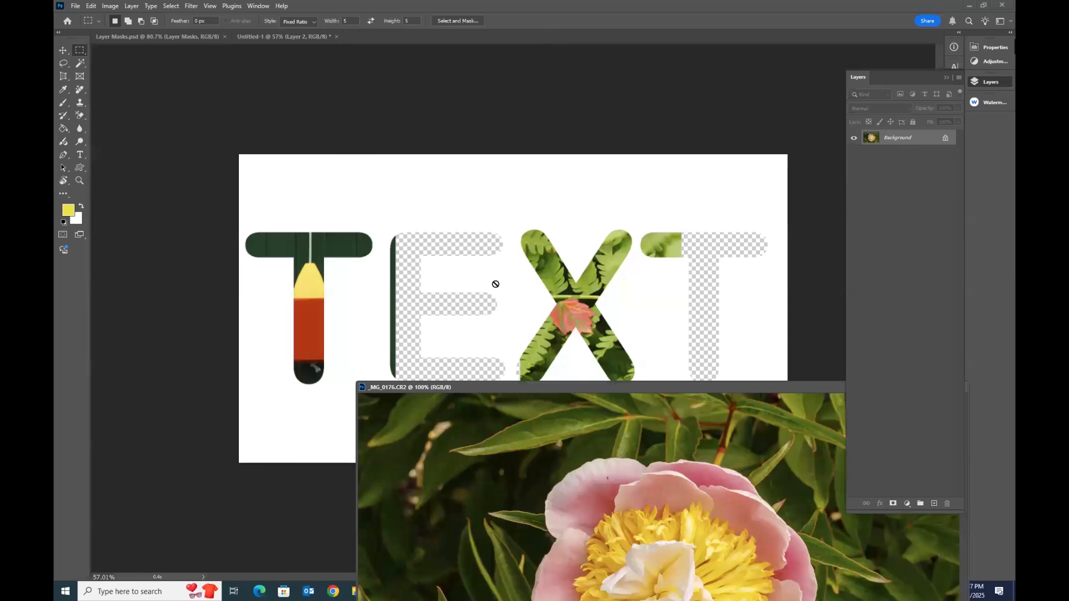
pyautogui.moveTo(807, 386); pyautogui.dragTo(474, 372)
pyautogui.click(622, 373)
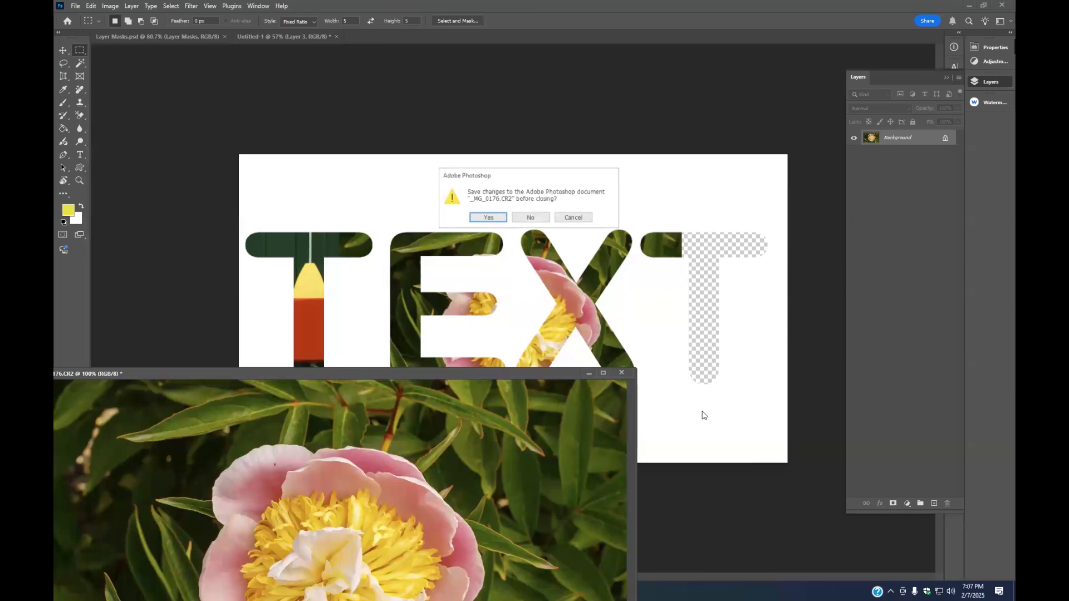
pyautogui.click(530, 217)
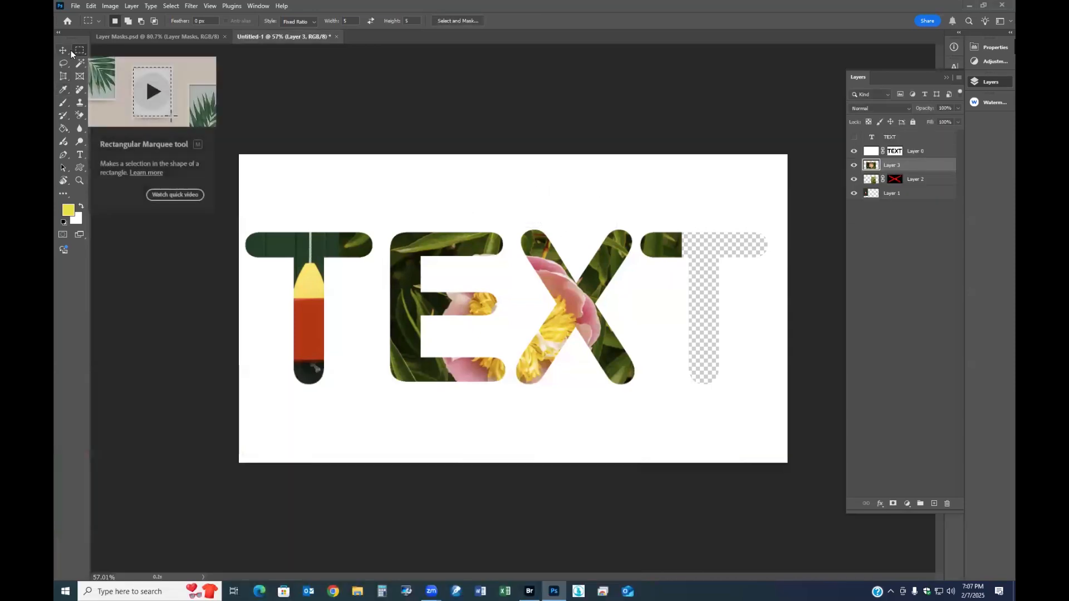
# Free Transform the peony on Layer 3 down to about 82% and position the flower behind the E
pyautogui.rightClick(434, 306)
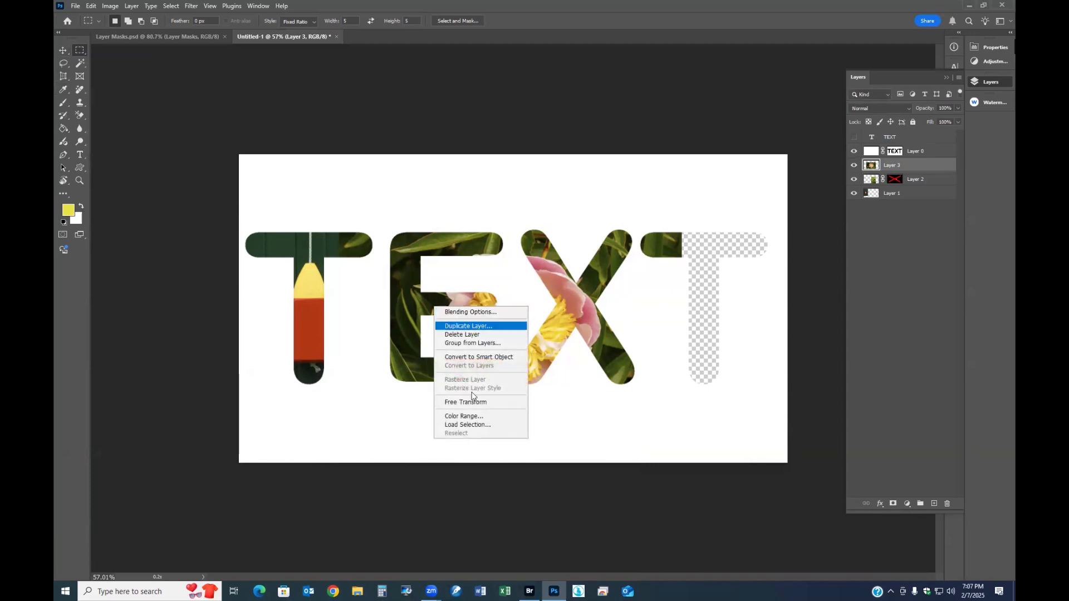
pyautogui.click(463, 405)
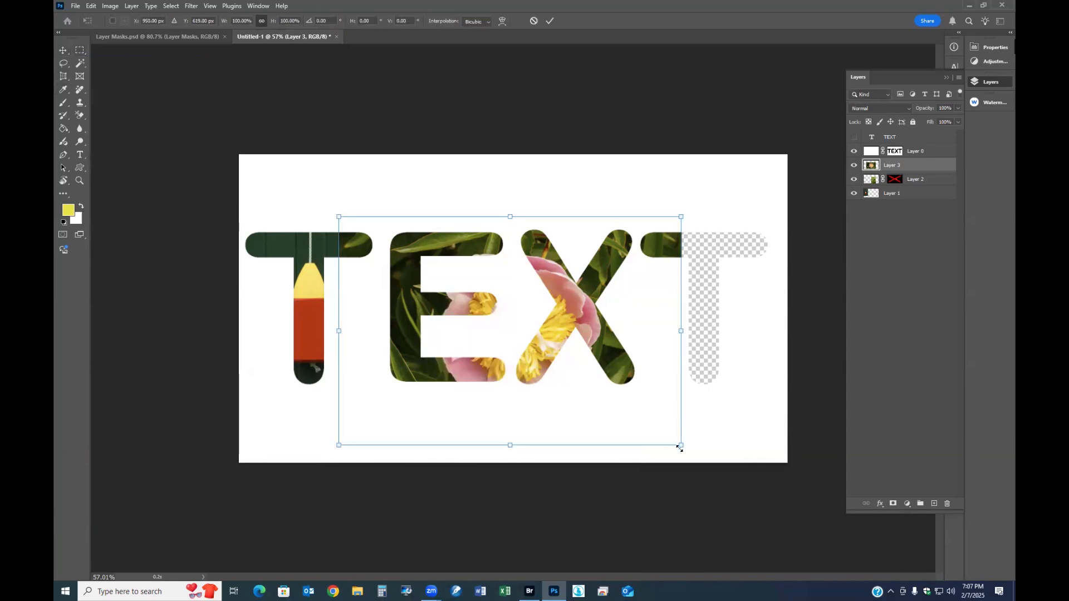
pyautogui.moveTo(676, 442); pyautogui.dragTo(573, 398)
pyautogui.moveTo(517, 331)
pyautogui.mouseDown()
pyautogui.moveTo(499, 344)
pyautogui.moveTo(484, 336)
pyautogui.moveTo(501, 338)
pyautogui.mouseUp()
pyautogui.moveTo(445, 217); pyautogui.dragTo(446, 204)
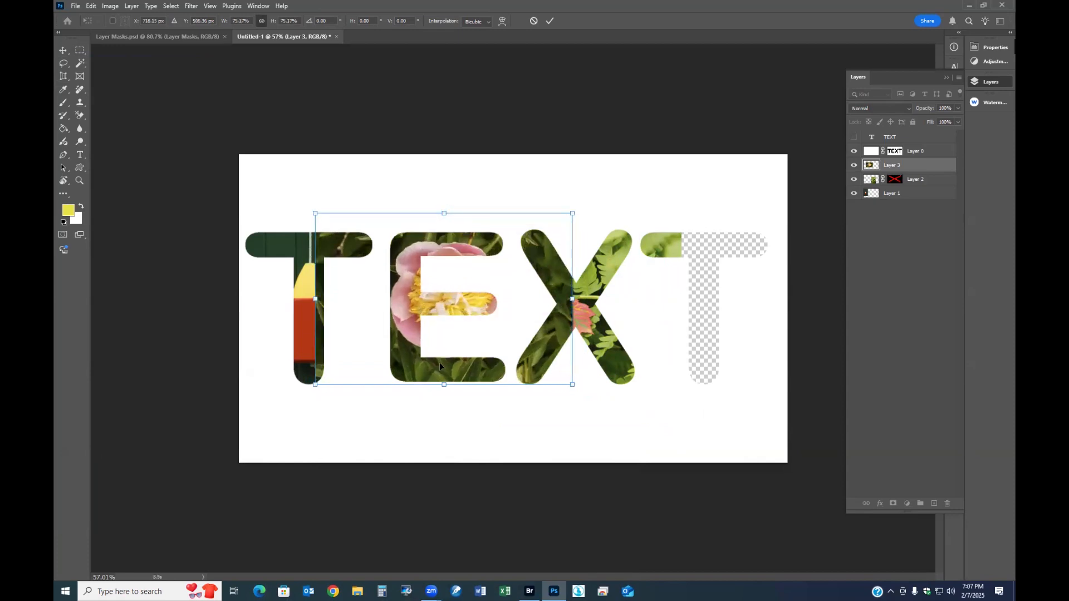
pyautogui.moveTo(445, 392); pyautogui.dragTo(444, 401)
pyautogui.moveTo(453, 355); pyautogui.dragTo(463, 361)
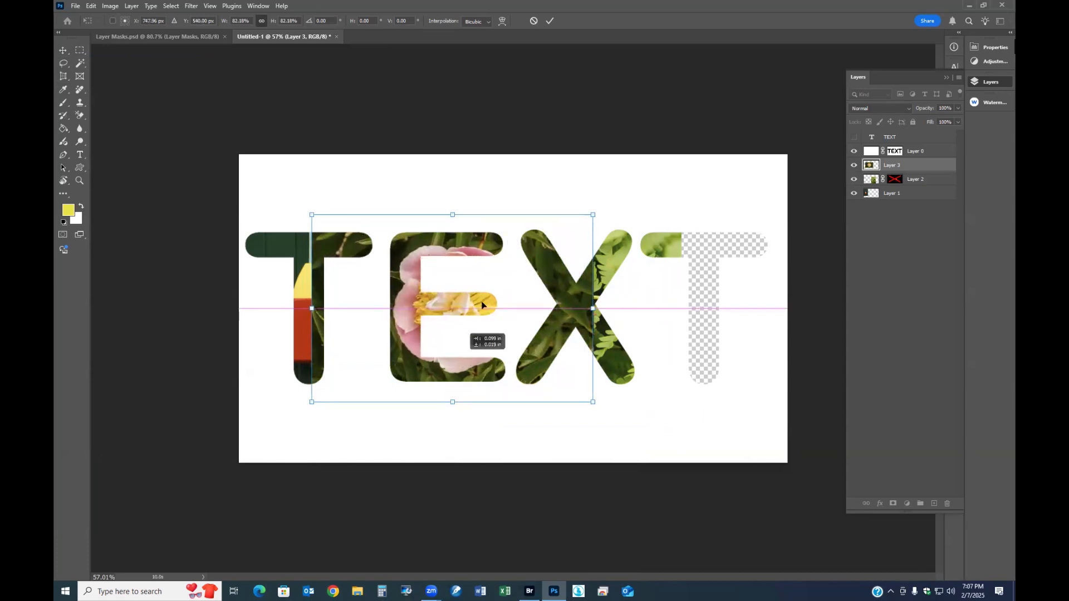
pyautogui.moveTo(482, 305); pyautogui.dragTo(482, 304)
pyautogui.click(549, 20)
# Delete the parts of Layer 3 that overlap the first T and the X, using rectangular selections with the Normal style
pyautogui.press('m')
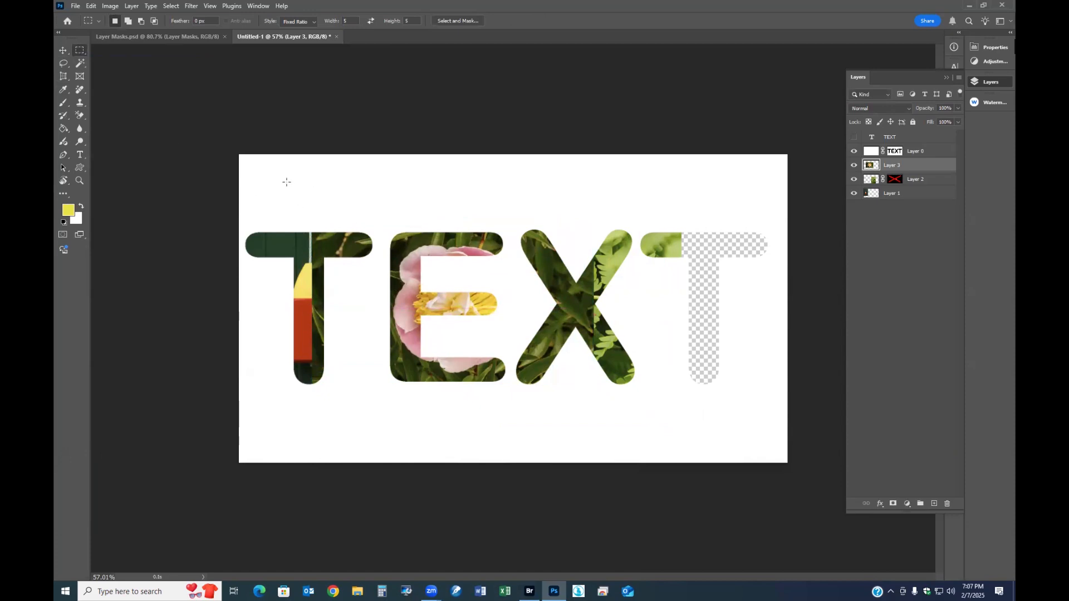
pyautogui.moveTo(282, 172); pyautogui.dragTo(366, 445)
pyautogui.click(313, 21)
pyautogui.click(295, 29)
pyautogui.moveTo(295, 197); pyautogui.dragTo(388, 416)
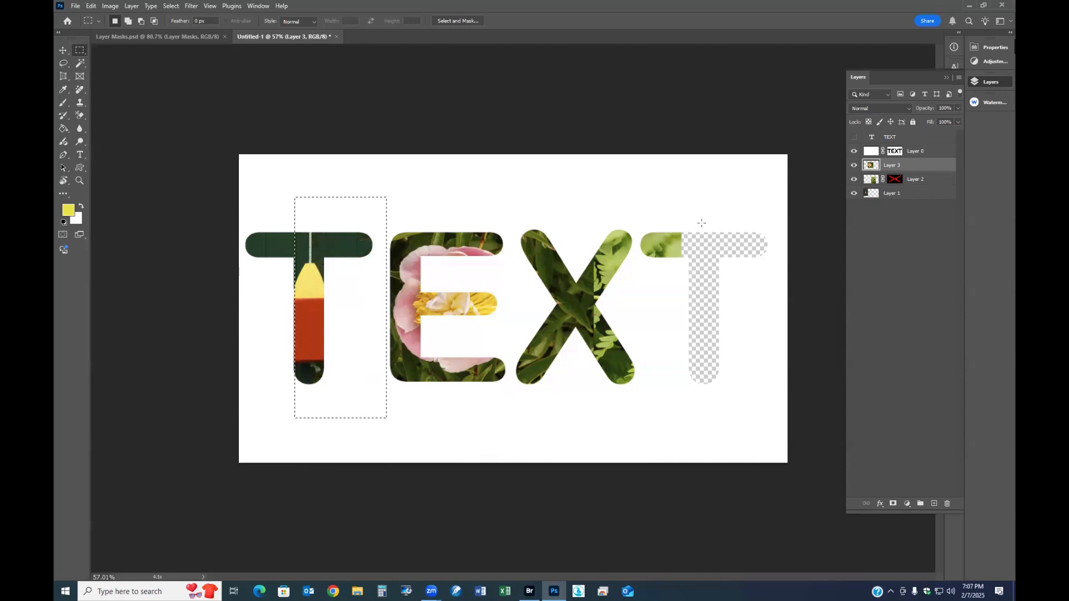
pyautogui.moveTo(503, 200); pyautogui.dragTo(704, 439)
pyautogui.moveTo(597, 385); pyautogui.dragTo(602, 382)
pyautogui.press('Delete')
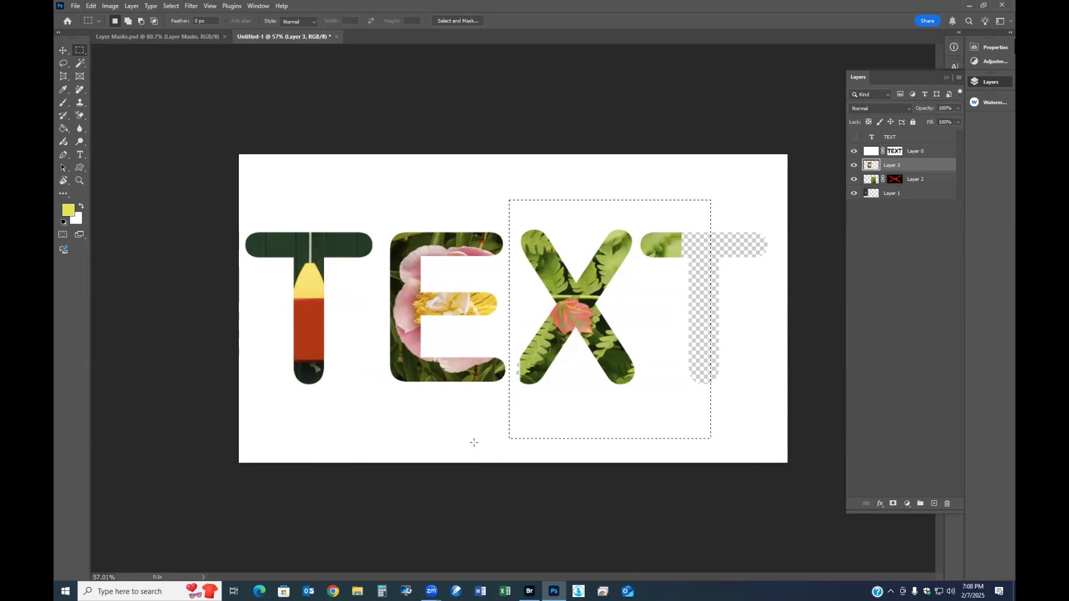
# Open Layer mask demo.psd from Bridge, copy its Layer 0 into the text document beneath Layer 3, and close Layer mask demo.psd
pyautogui.hotkey('alt', 'Tab')
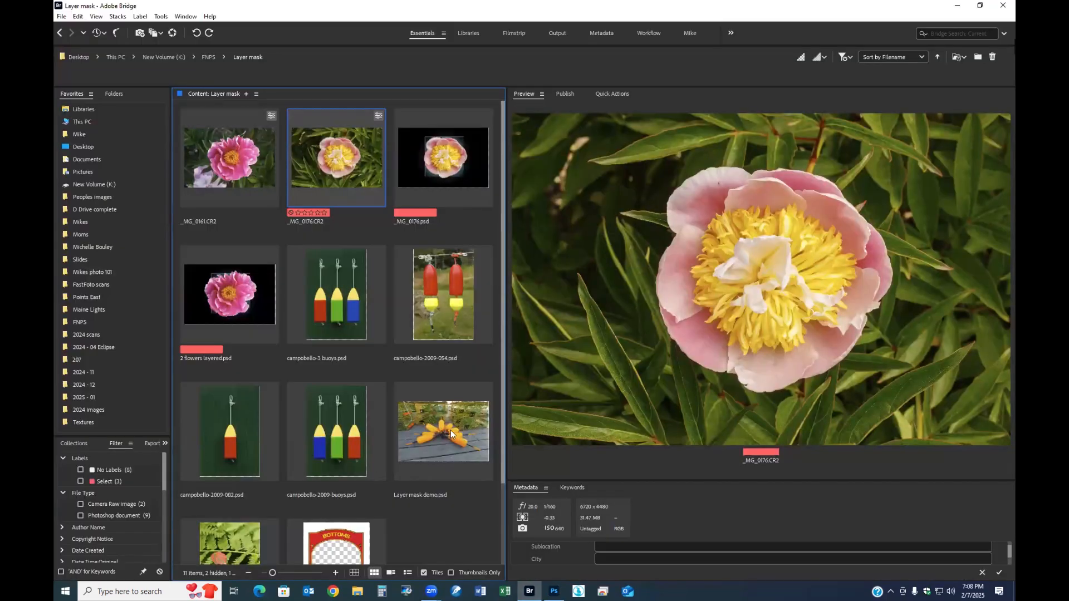
pyautogui.click(450, 430)
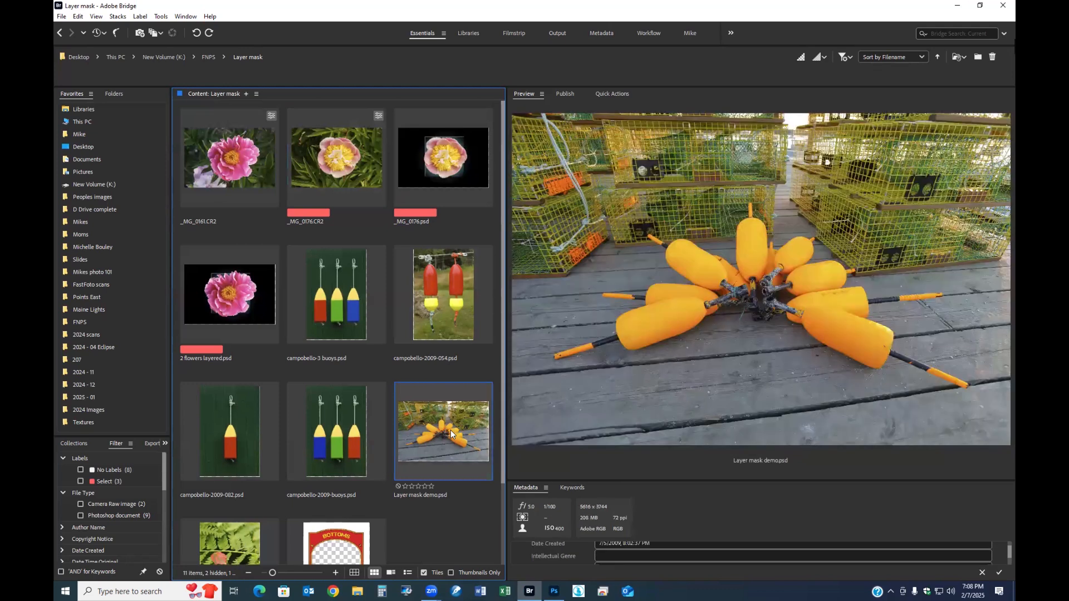
pyautogui.doubleClick(451, 431)
pyautogui.moveTo(437, 37); pyautogui.dragTo(459, 513)
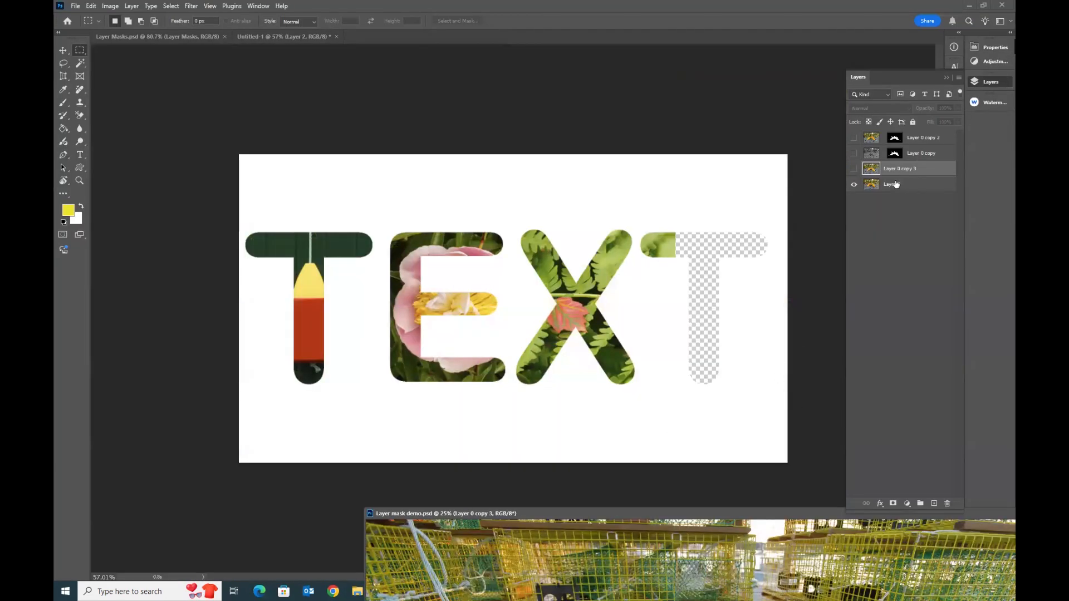
pyautogui.moveTo(893, 186); pyautogui.dragTo(753, 415)
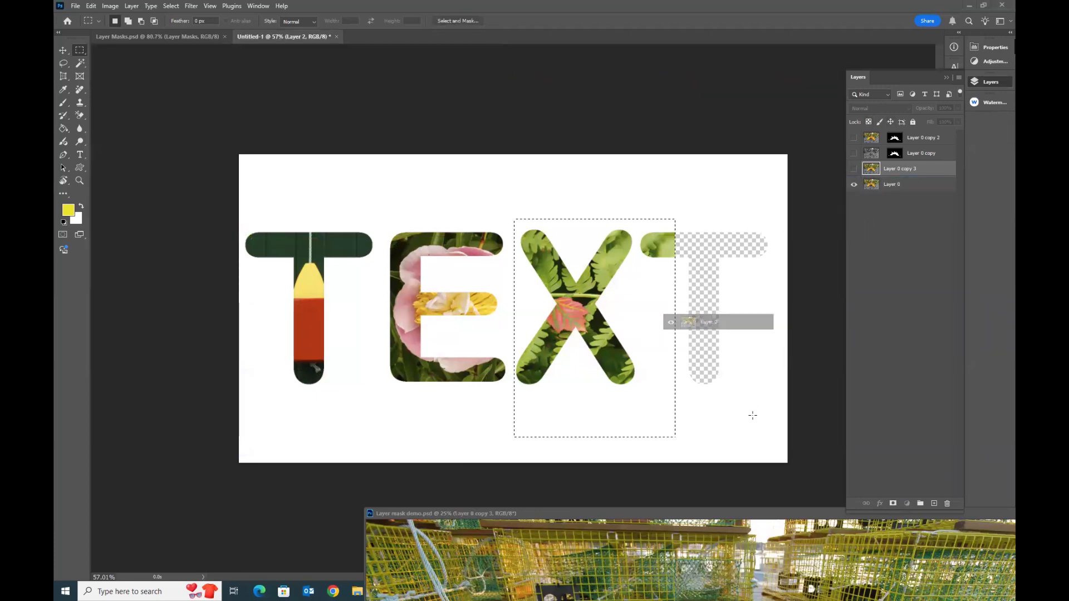
pyautogui.moveTo(947, 512); pyautogui.dragTo(489, 507)
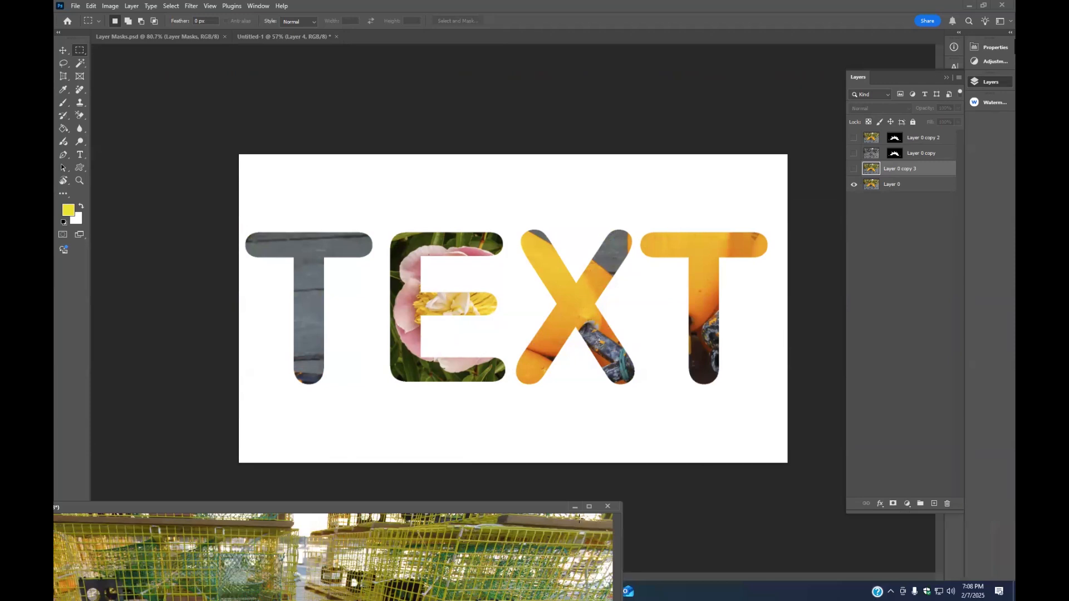
pyautogui.click(607, 507)
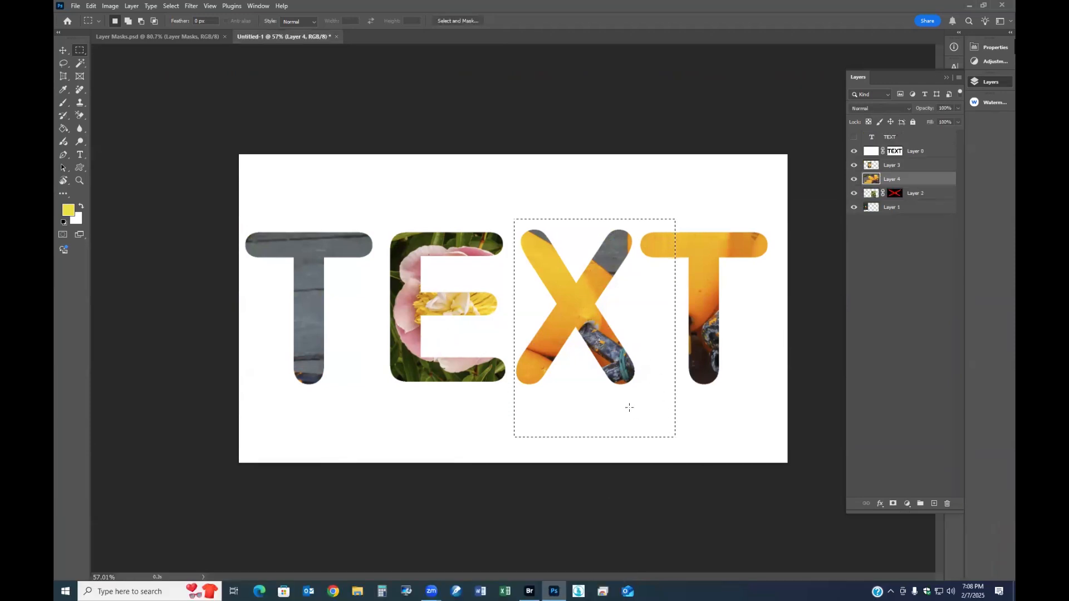
# Free Transform a rectangular selection of the buoy photo on Layer 4 to about 79.8% and place it behind the last T
pyautogui.scroll(-2, 629, 408)
pyautogui.rightClick(574, 323)
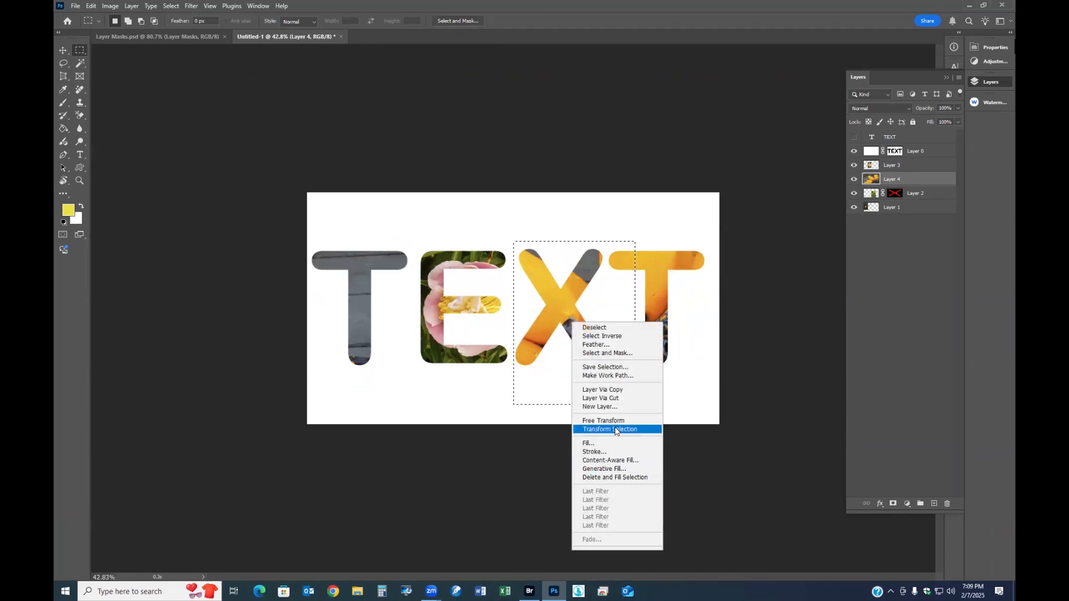
pyautogui.moveTo(579, 382); pyautogui.dragTo(658, 358)
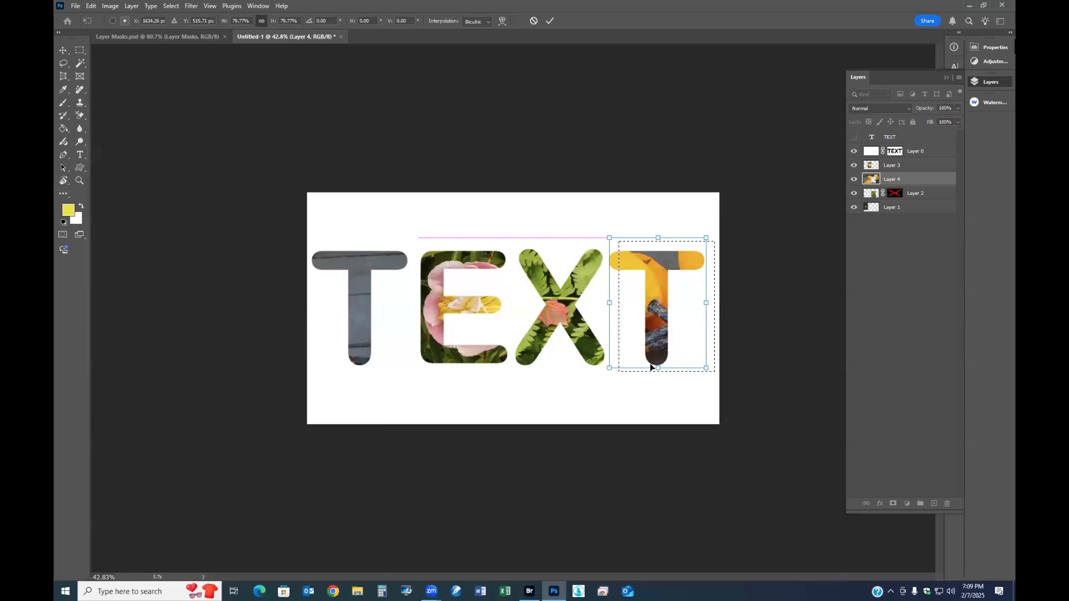
pyautogui.click(550, 20)
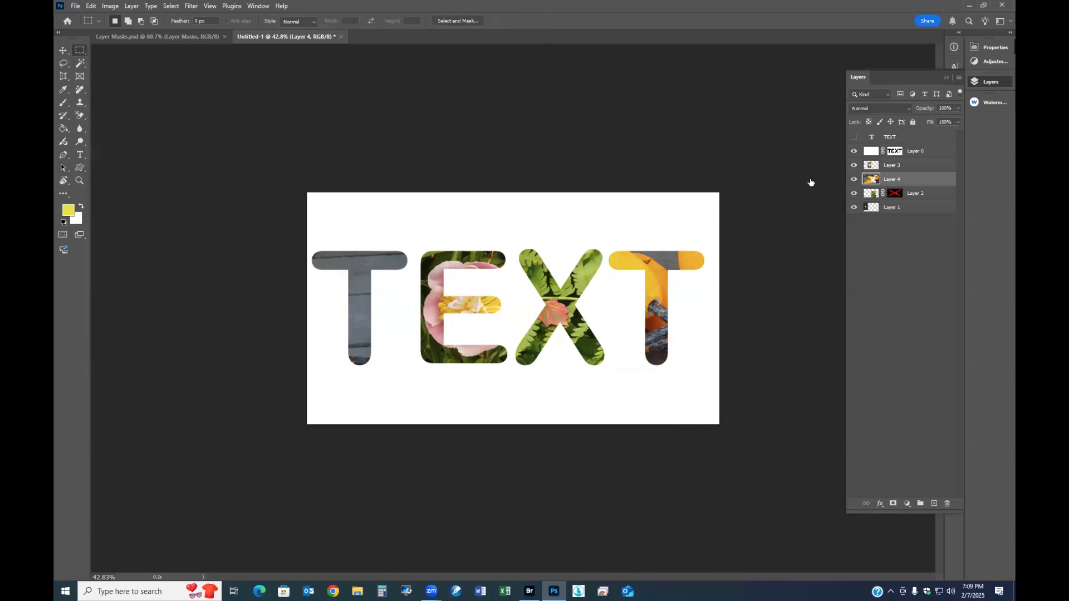
# Compare the image with Layer 0 hidden and shown, and examine its layer mask on its own
pyautogui.click(855, 152)
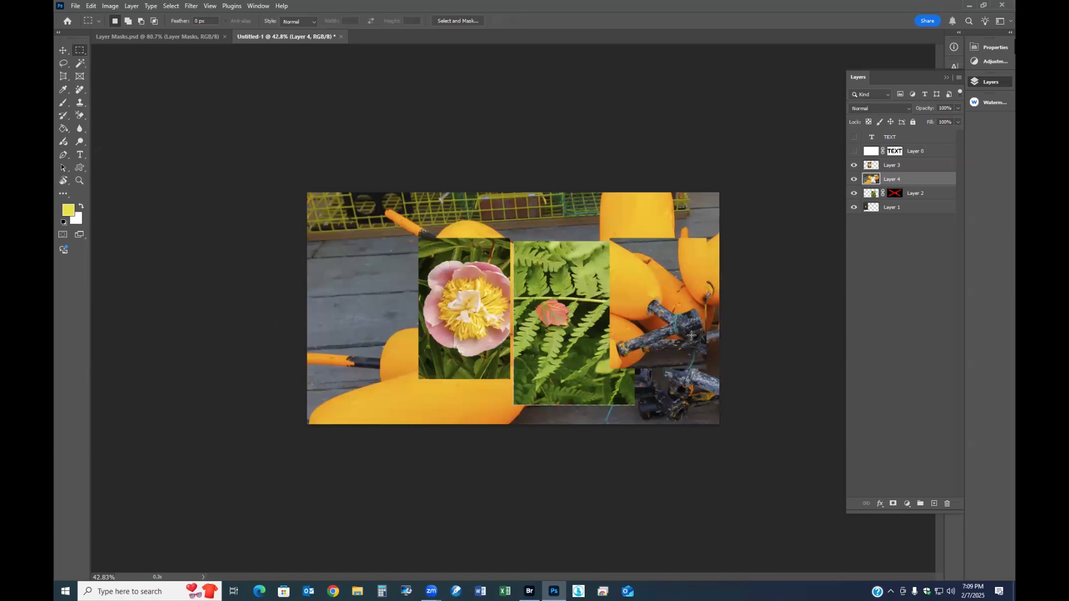
pyautogui.click(855, 152)
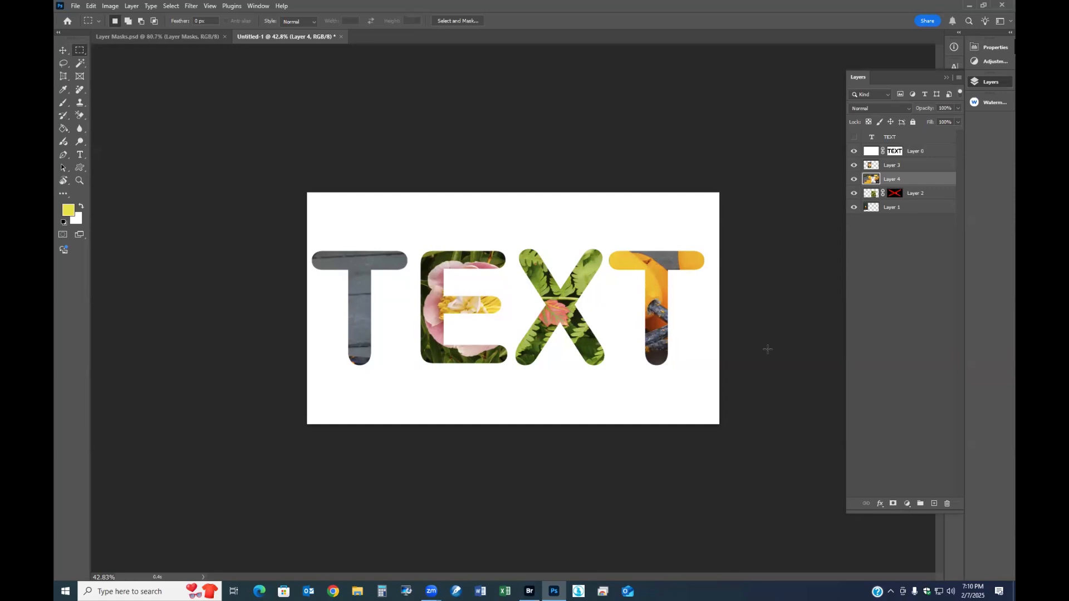
pyautogui.click(876, 154)
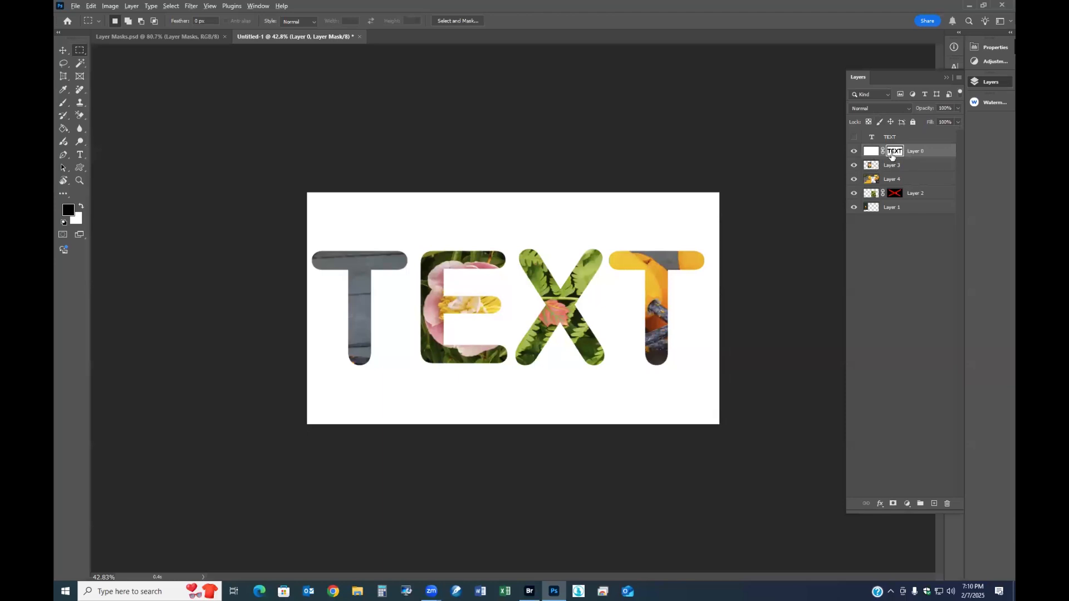
pyautogui.keyDown('alt'); pyautogui.click(894, 153); pyautogui.keyUp('alt')
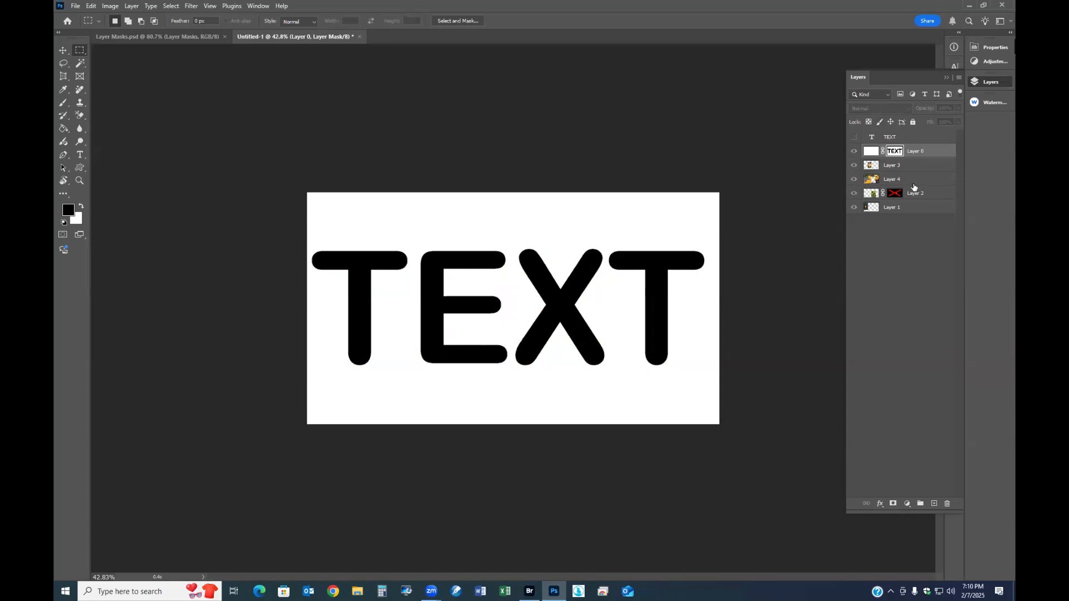
# Colorize the white fill of Layer 0 with Hue/Saturation, using hue 215, saturation 80 and lightness -62
pyautogui.click(870, 152)
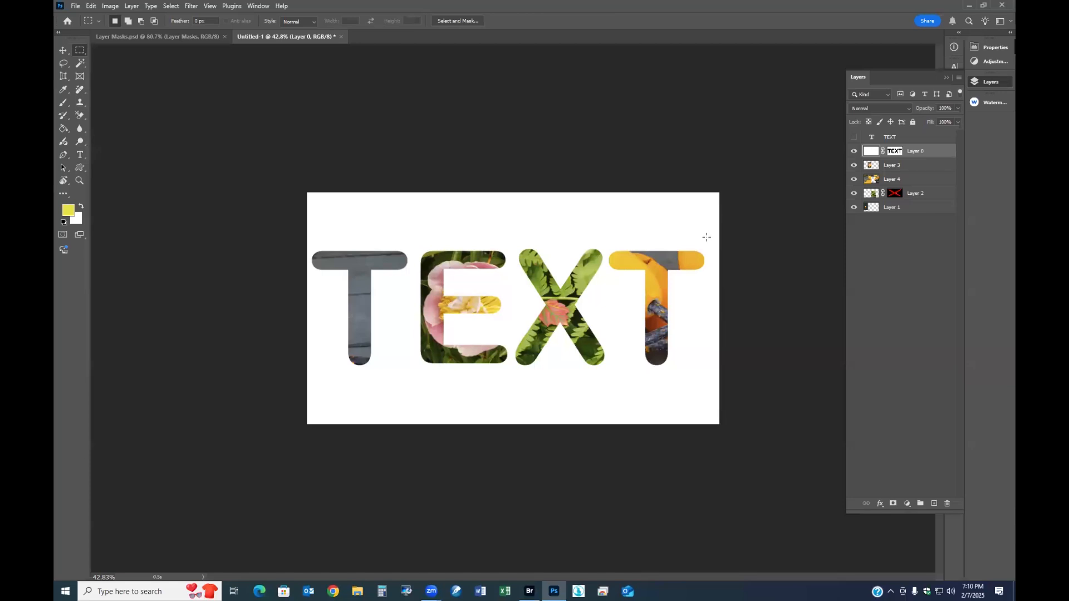
pyautogui.hotkey('ctrl', 'u')
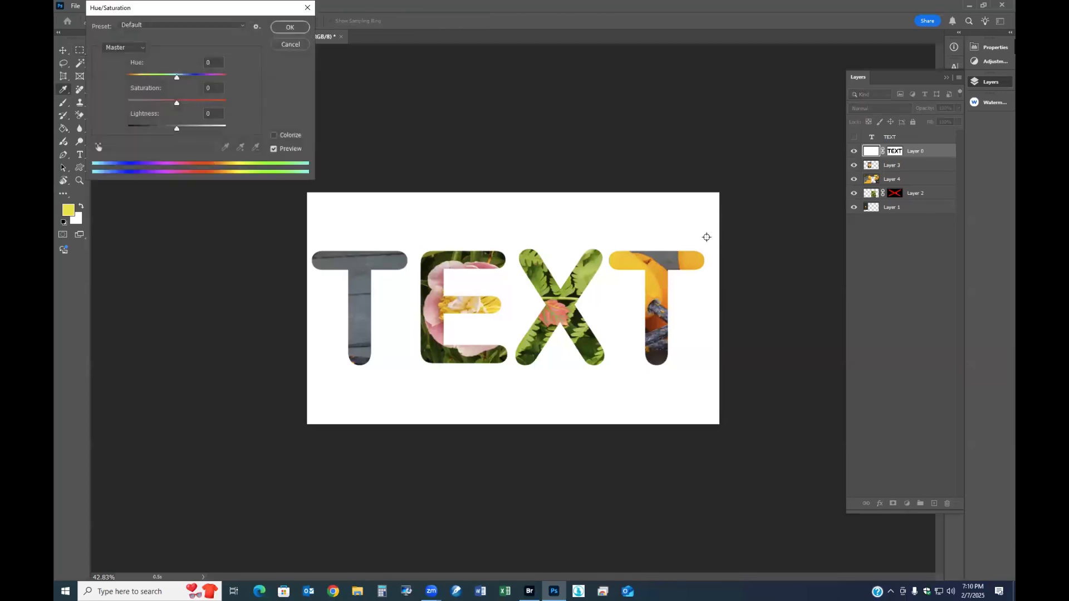
pyautogui.click(273, 136)
pyautogui.moveTo(176, 128); pyautogui.dragTo(162, 130)
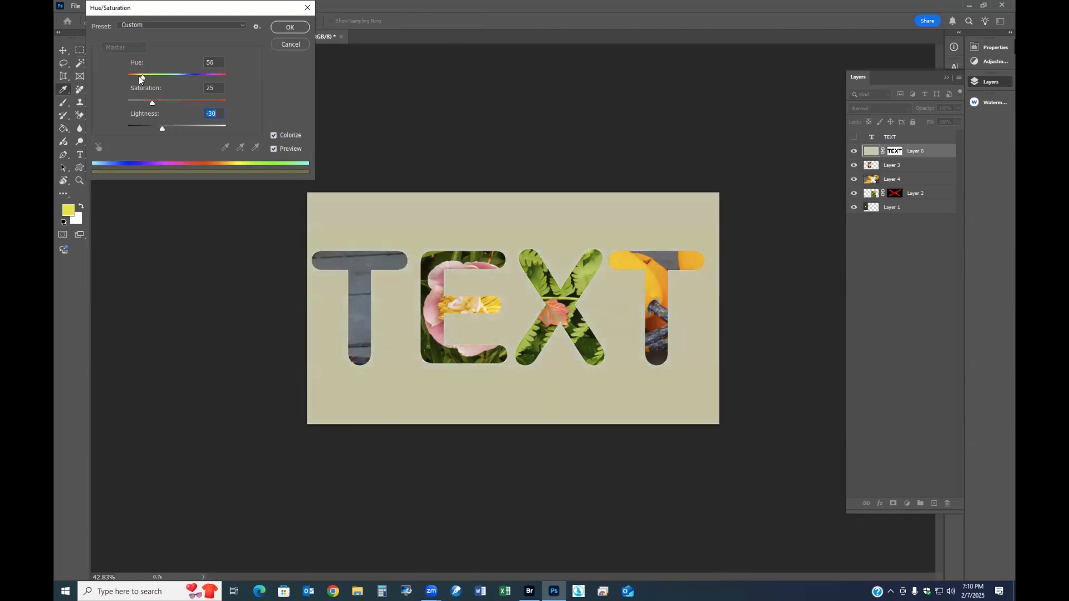
pyautogui.moveTo(151, 82); pyautogui.dragTo(188, 93)
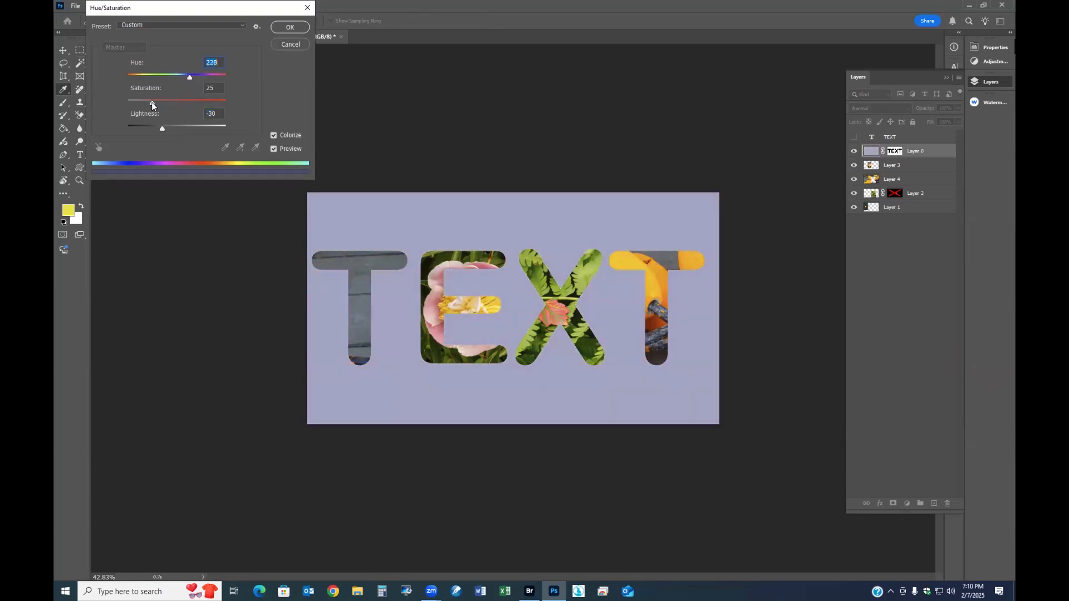
pyautogui.click(216, 102)
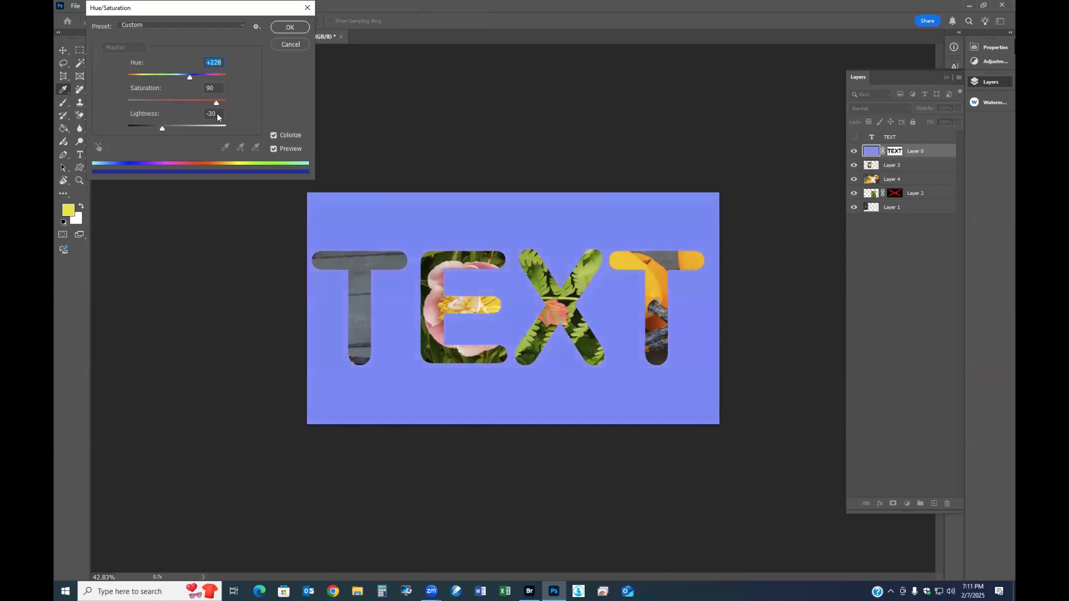
pyautogui.click(201, 101)
pyautogui.moveTo(190, 80); pyautogui.dragTo(187, 80)
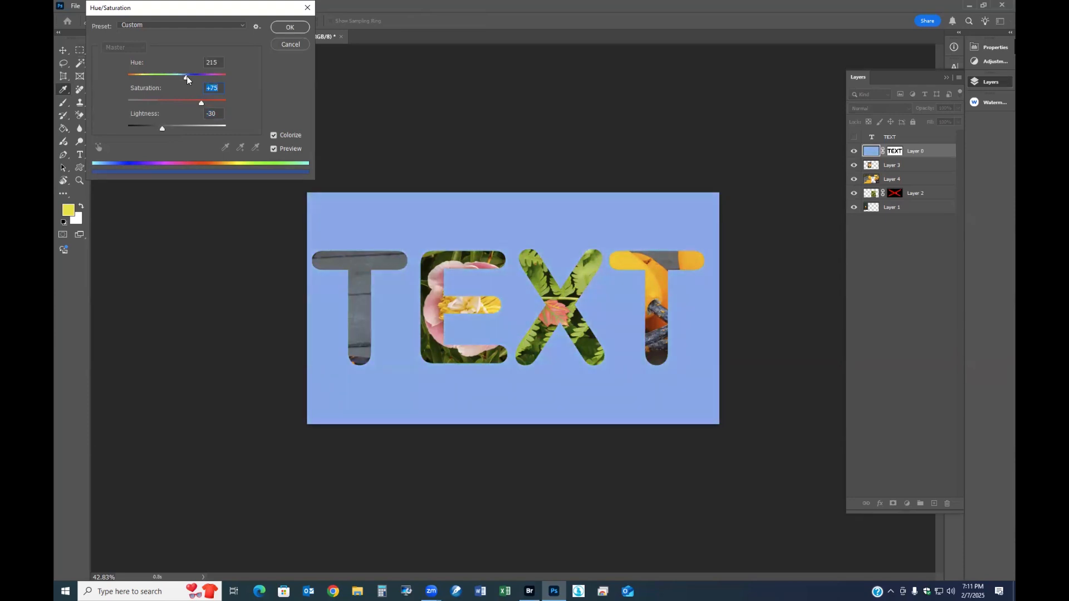
pyautogui.moveTo(201, 103); pyautogui.dragTo(214, 105)
pyautogui.moveTo(162, 128); pyautogui.dragTo(146, 130)
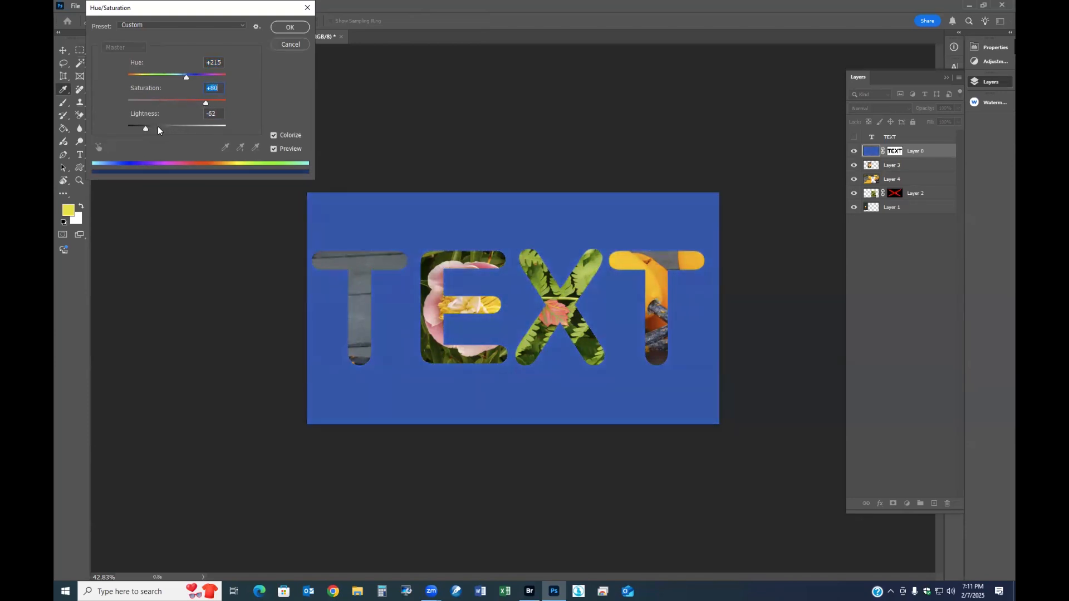
pyautogui.click(273, 135)
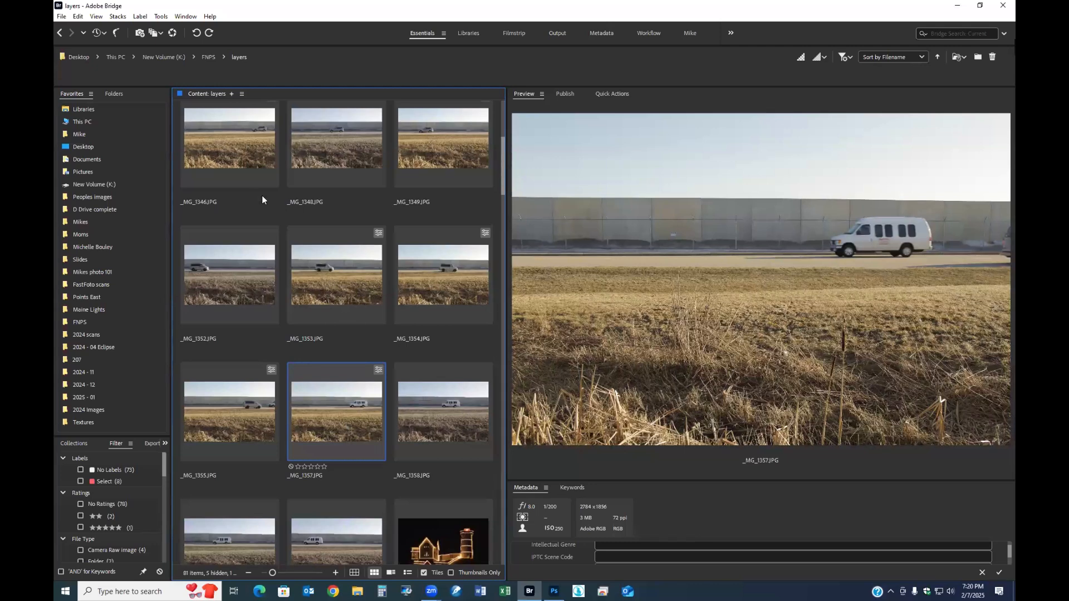
# In Bridge, select the van photos _MG_1353.JPG and _MG_1357.JPG and load them into one document as Photoshop layers
pyautogui.click(352, 310)
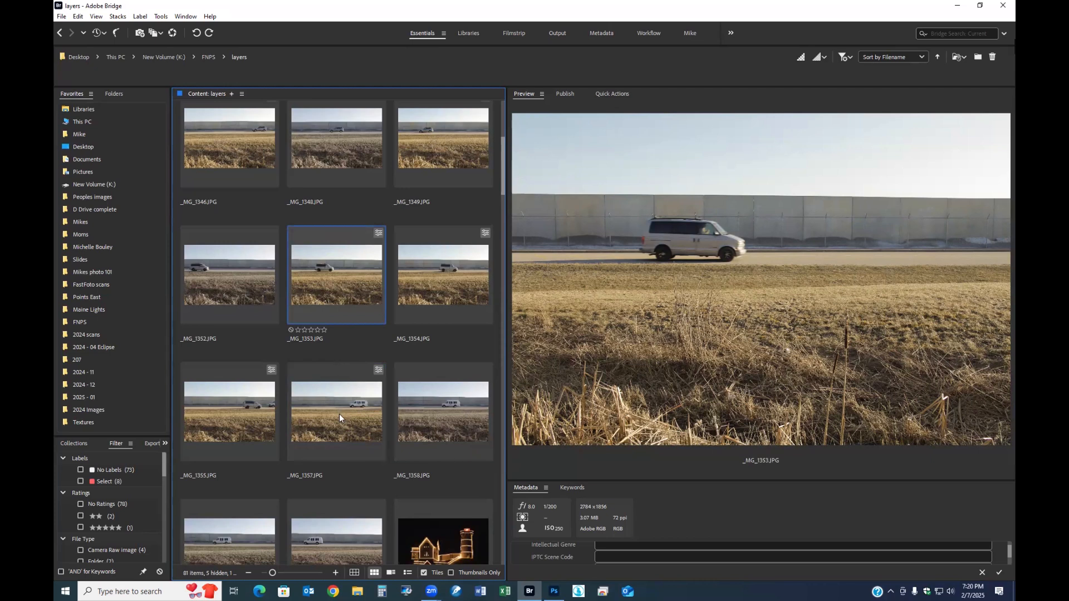
pyautogui.keyDown('ctrl'); pyautogui.click(339, 413); pyautogui.keyUp('ctrl')
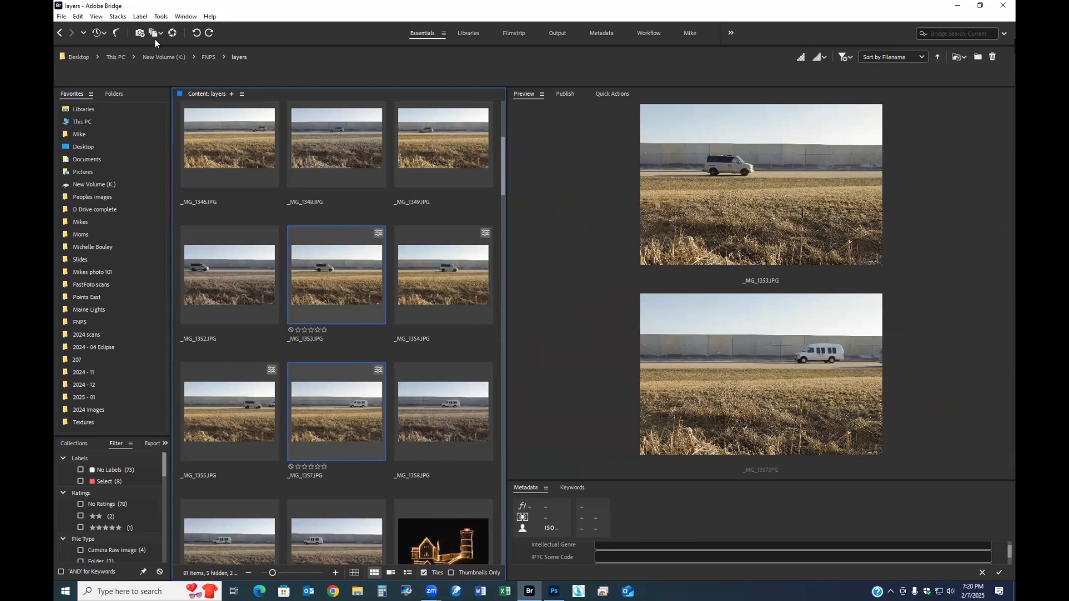
pyautogui.click(161, 16)
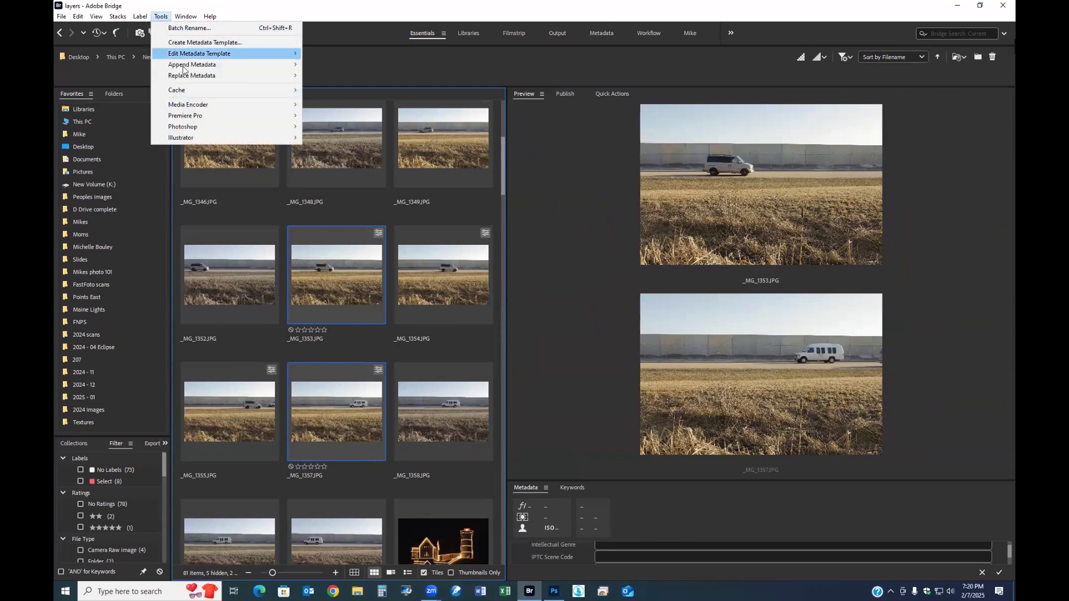
pyautogui.moveTo(195, 130)
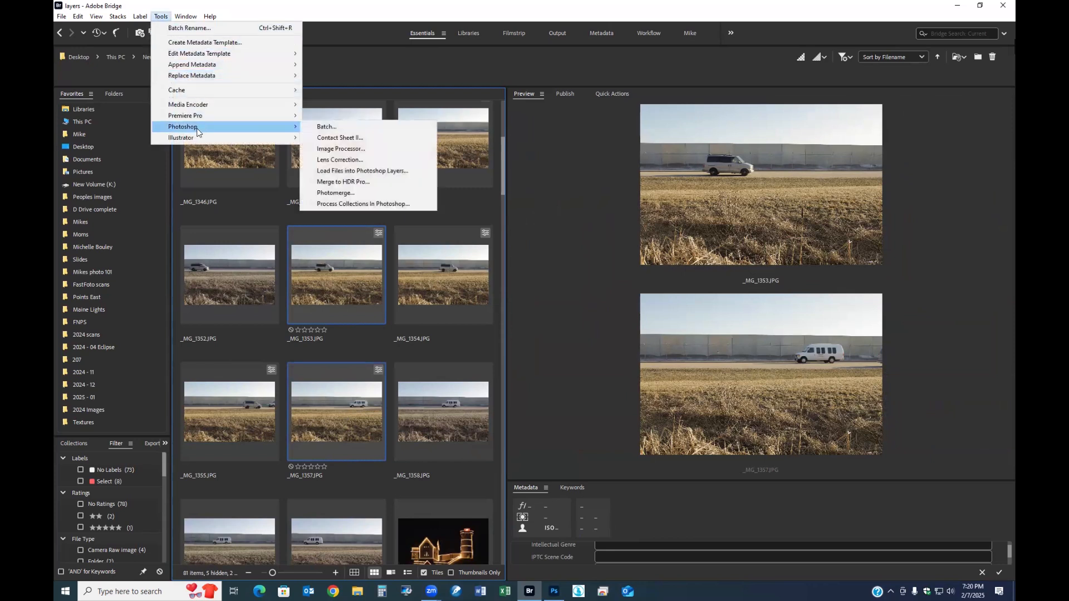
pyautogui.click(367, 174)
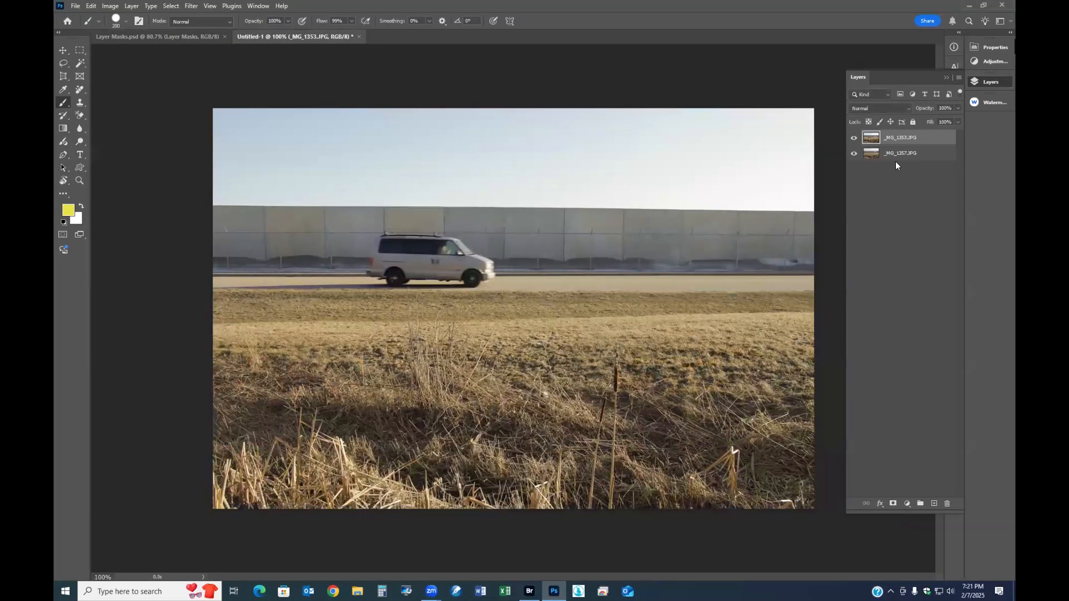
# Compare the alignment of the two van photos by toggling the visibility of the _MG_1353.JPG layer
pyautogui.click(854, 138)
pyautogui.click(854, 138)
pyautogui.click(854, 139)
pyautogui.click(854, 138)
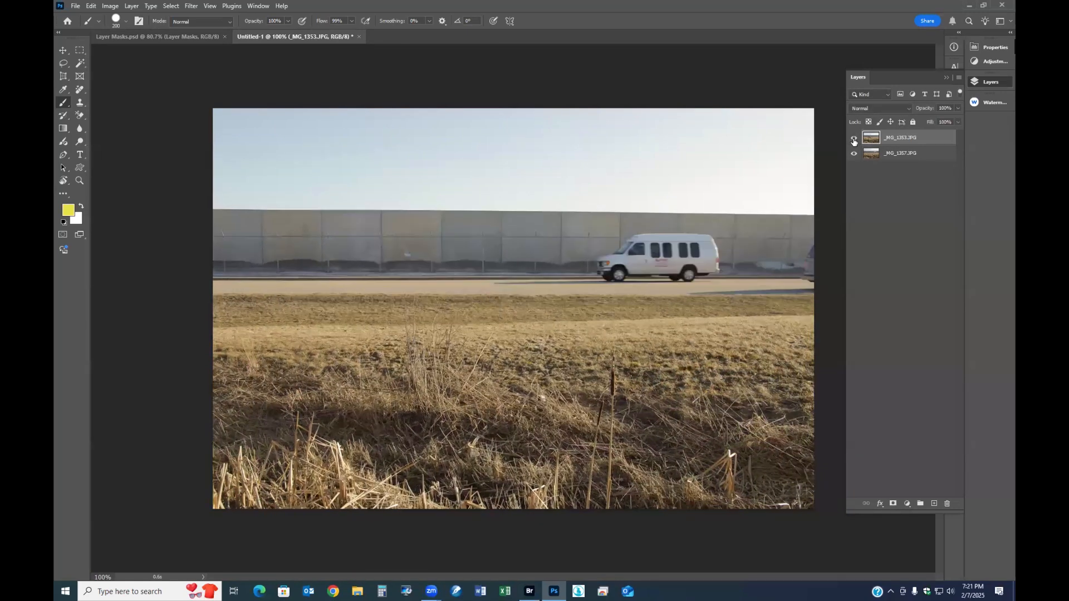
pyautogui.click(854, 139)
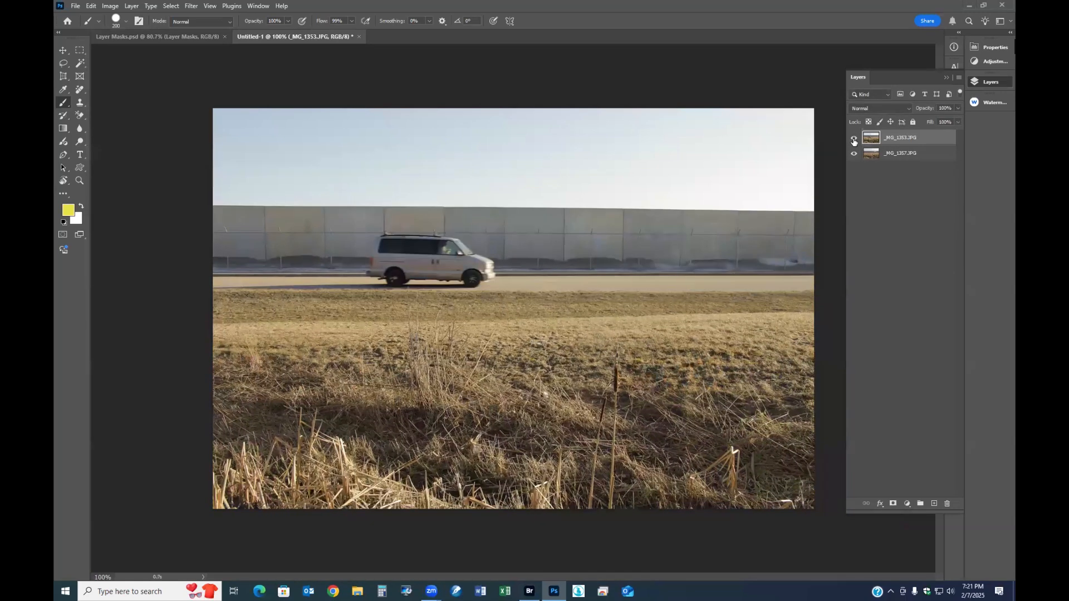
# Auto-align the _MG_1353.JPG and _MG_1357.JPG layers using the Auto projection
pyautogui.keyDown('shift'); pyautogui.click(902, 159); pyautogui.keyUp('shift')
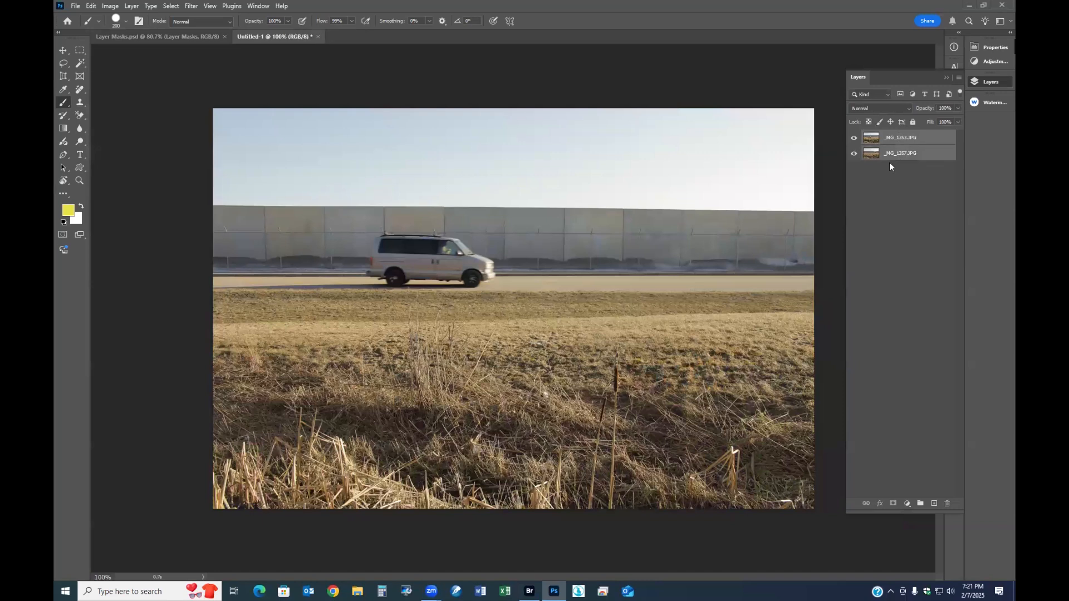
pyautogui.click(90, 6)
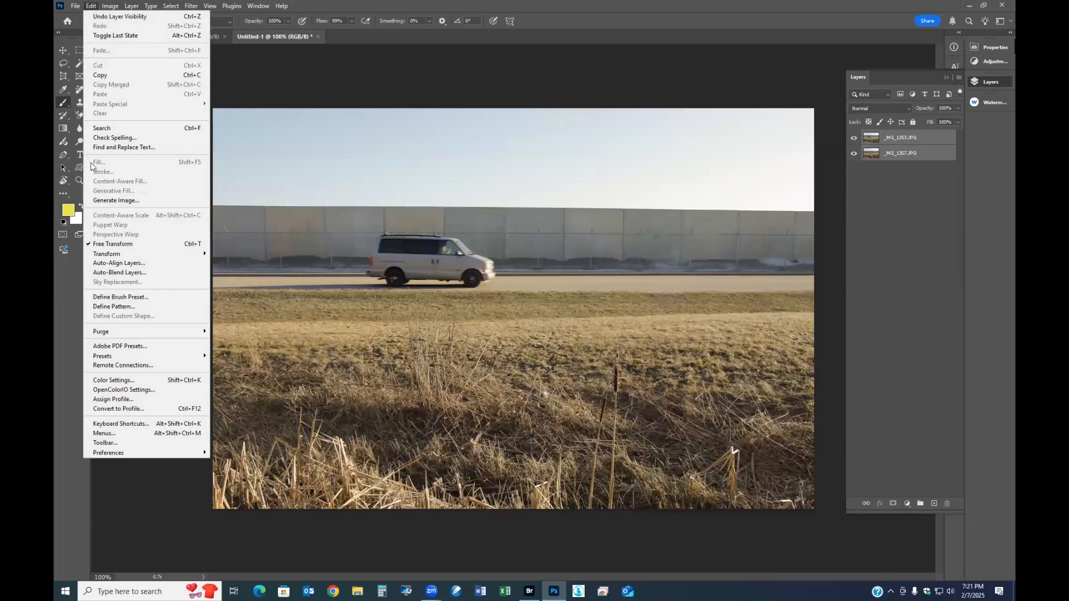
pyautogui.click(126, 264)
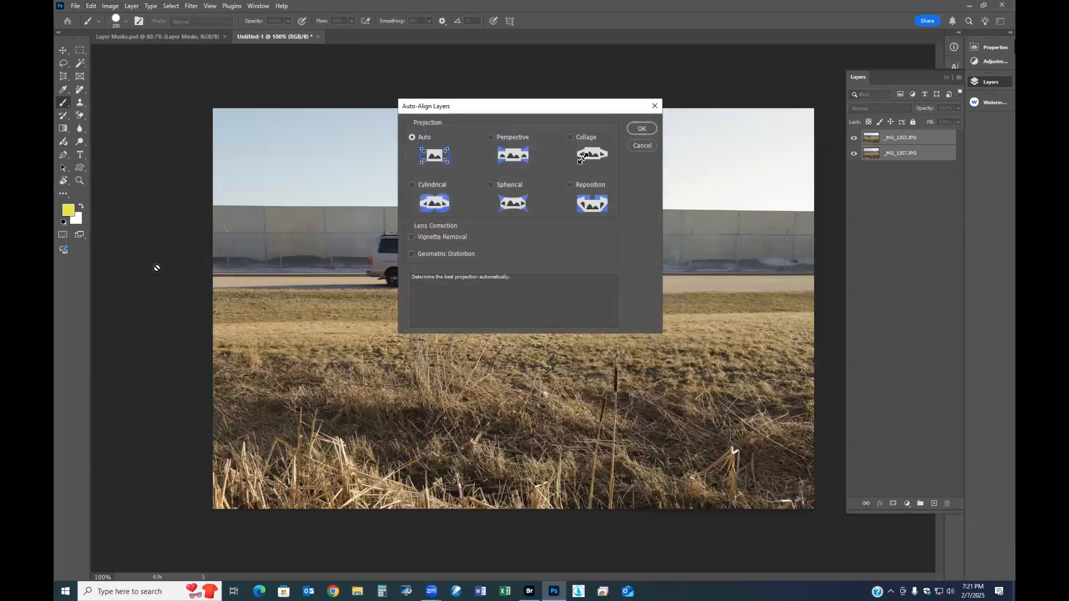
pyautogui.click(642, 128)
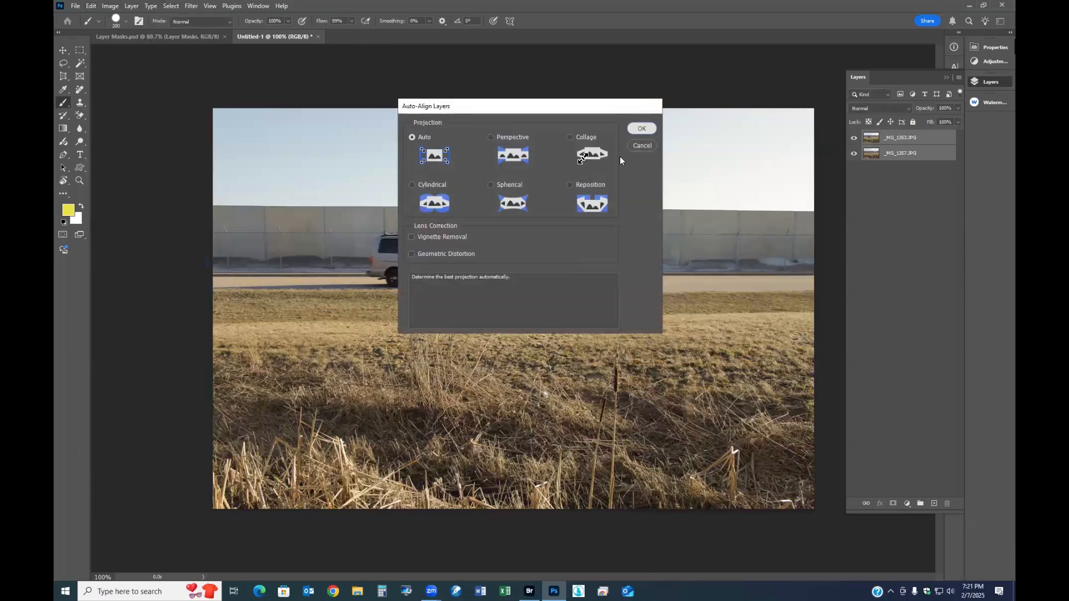
# Check the auto-aligned photos and their canvas edges by repeatedly hiding and showing the _MG_1353.JPG layer
pyautogui.click(854, 139)
pyautogui.click(854, 140)
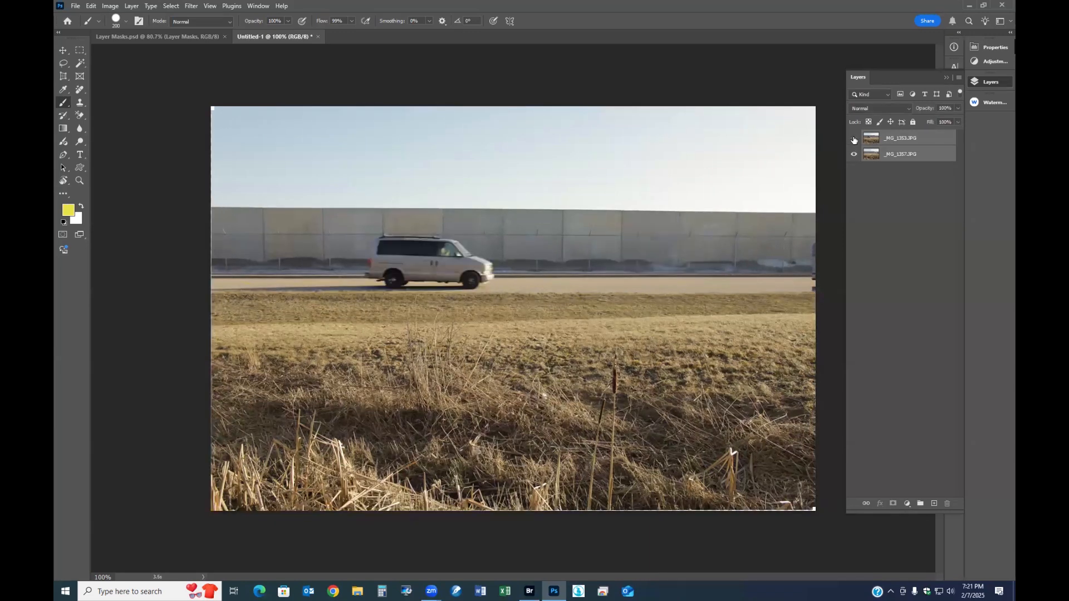
pyautogui.click(854, 139)
pyautogui.click(854, 139)
pyautogui.click(854, 140)
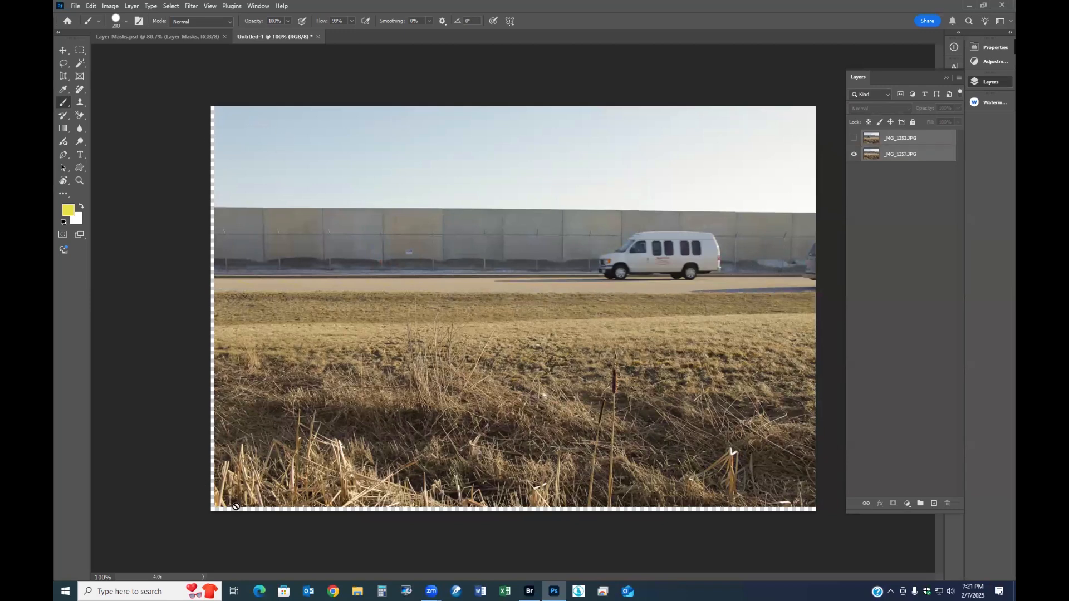
pyautogui.click(854, 139)
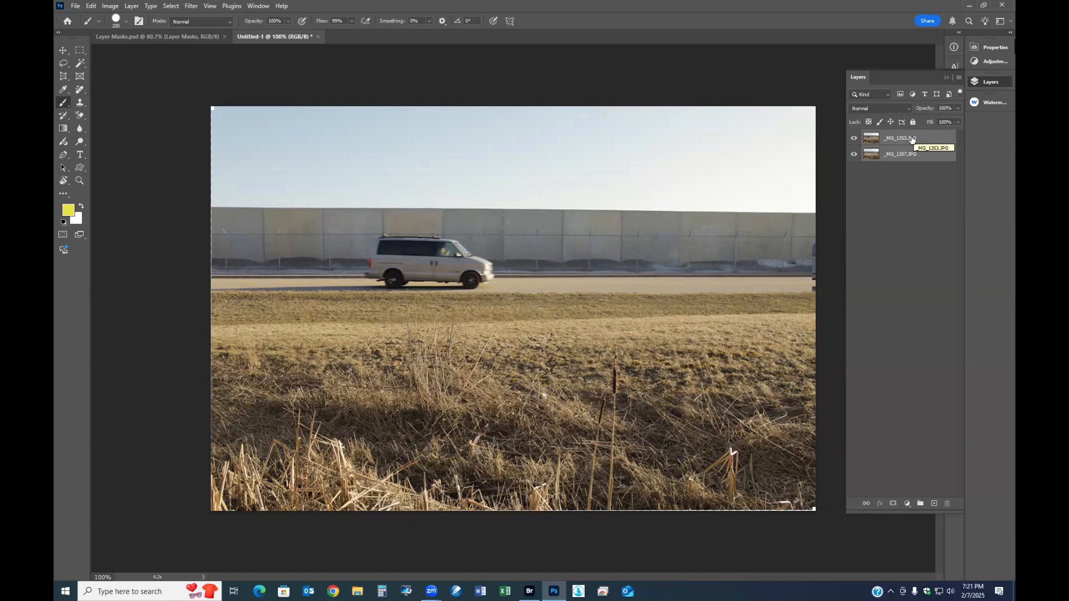
pyautogui.click(853, 140)
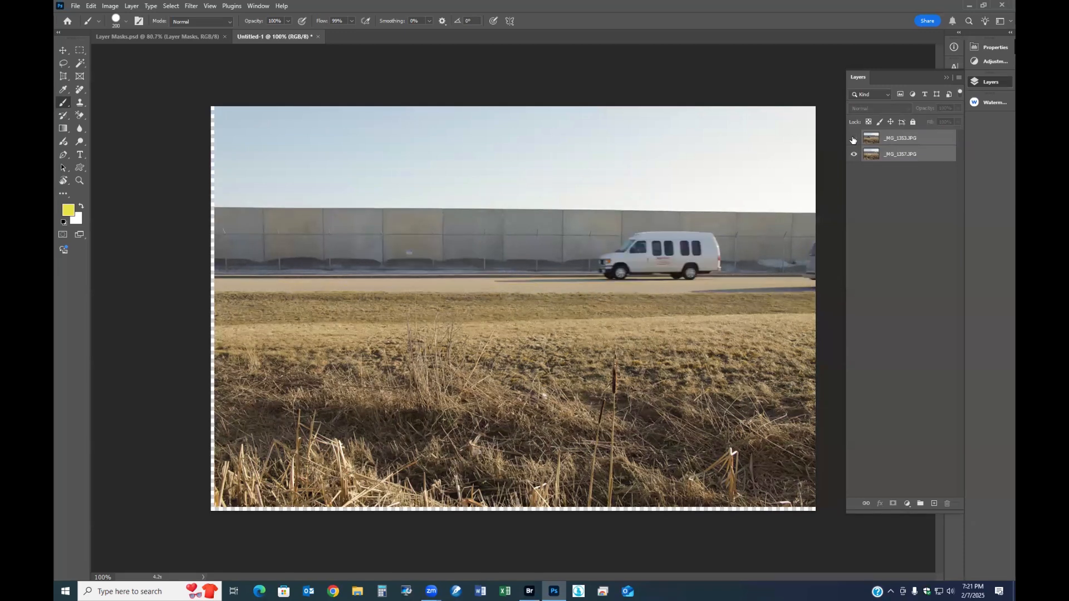
pyautogui.click(853, 140)
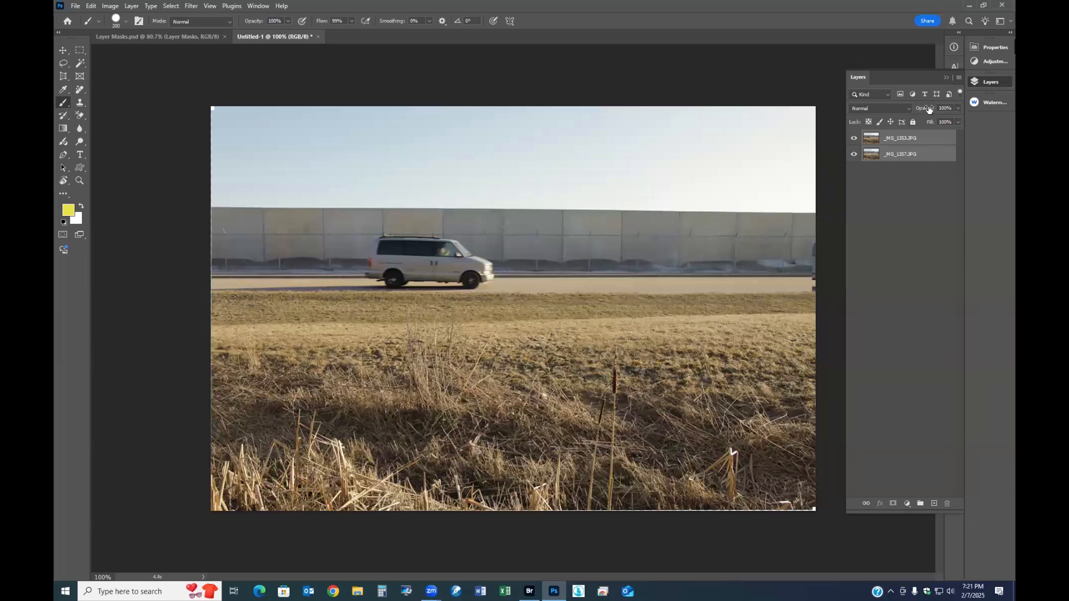
# Select only the _MG_1353.JPG layer, lower its opacity to check the overlap with the photo below, and restore it to 100%
pyautogui.moveTo(929, 110); pyautogui.dragTo(906, 110)
pyautogui.hotkey('ctrl', 'z')
pyautogui.click(904, 138)
pyautogui.moveTo(925, 112); pyautogui.dragTo(906, 110)
pyautogui.write('100')
pyautogui.press('Return')
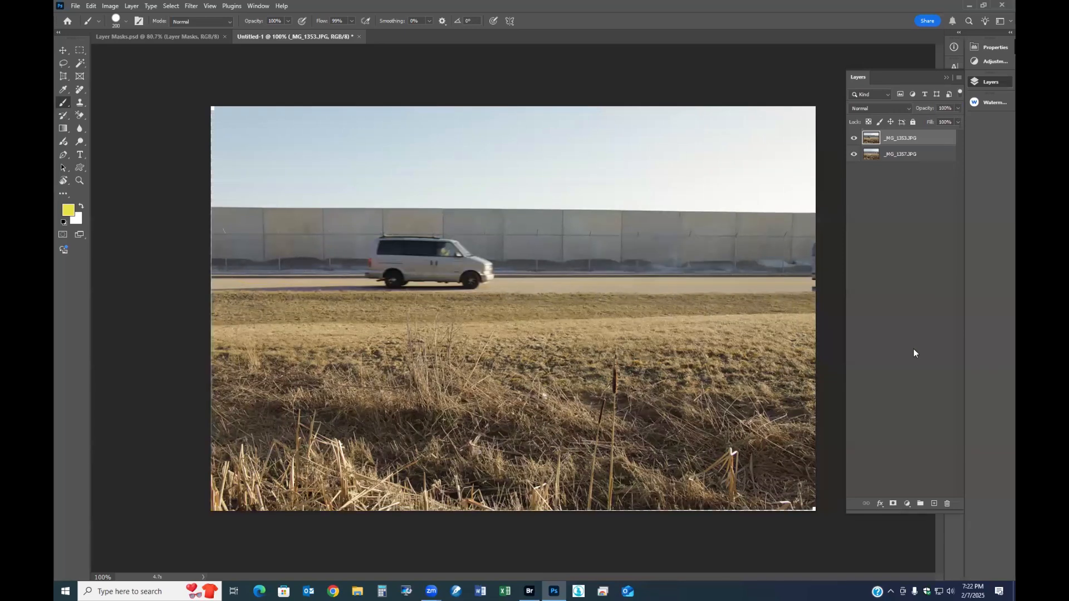
# Add a layer mask to _MG_1353.JPG and paint it black with a 125 px brush over the road area covering the white van
pyautogui.click(893, 504)
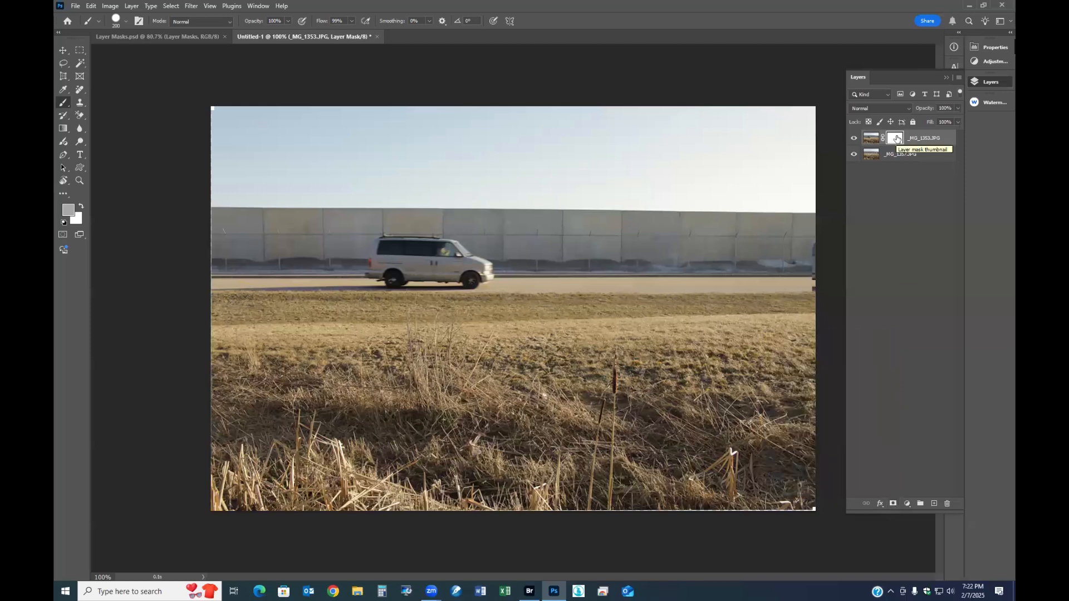
pyautogui.press('d')
pyautogui.press('x')
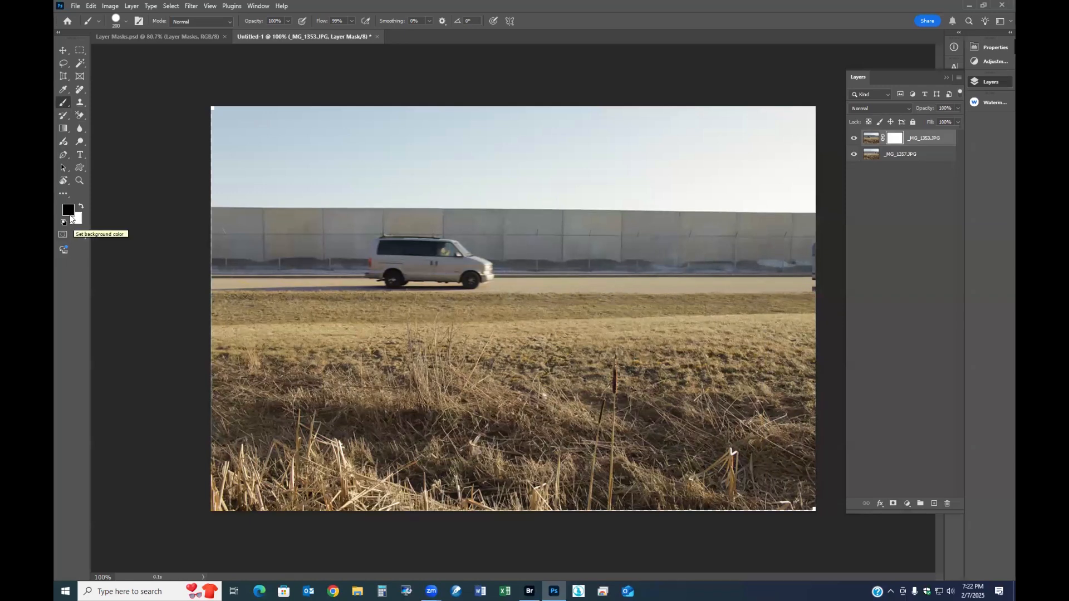
pyautogui.press('x')
pyautogui.press('[')
pyautogui.press('[')
pyautogui.press('[')
pyautogui.moveTo(693, 269)
pyautogui.mouseDown()
pyautogui.moveTo(637, 270)
pyautogui.moveTo(599, 248)
pyautogui.moveTo(570, 260)
pyautogui.moveTo(695, 246)
pyautogui.moveTo(728, 258)
pyautogui.moveTo(644, 270)
pyautogui.moveTo(752, 266)
pyautogui.mouseUp()
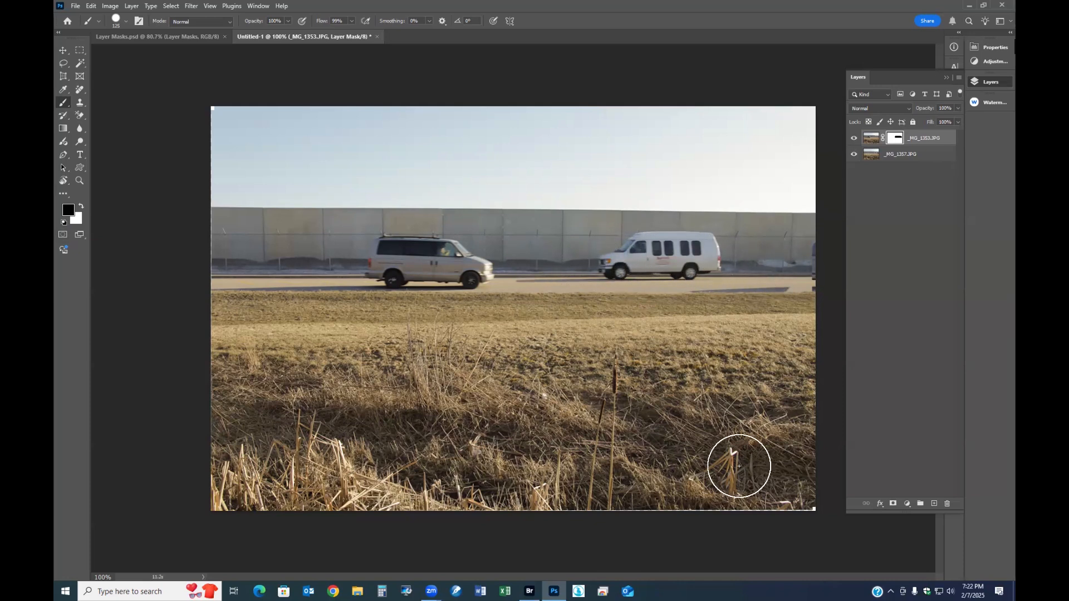
# Examine the masked hole by toggling each photo layer's visibility and viewing the _MG_1353.JPG layer mask on its own
pyautogui.click(854, 139)
pyautogui.click(854, 138)
pyautogui.click(855, 155)
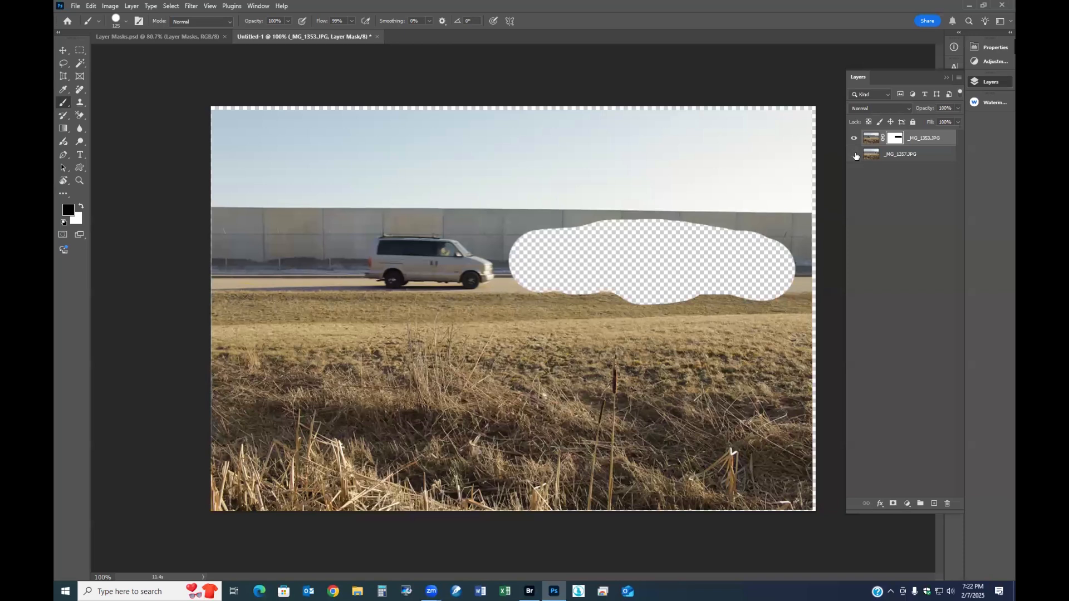
pyautogui.click(855, 155)
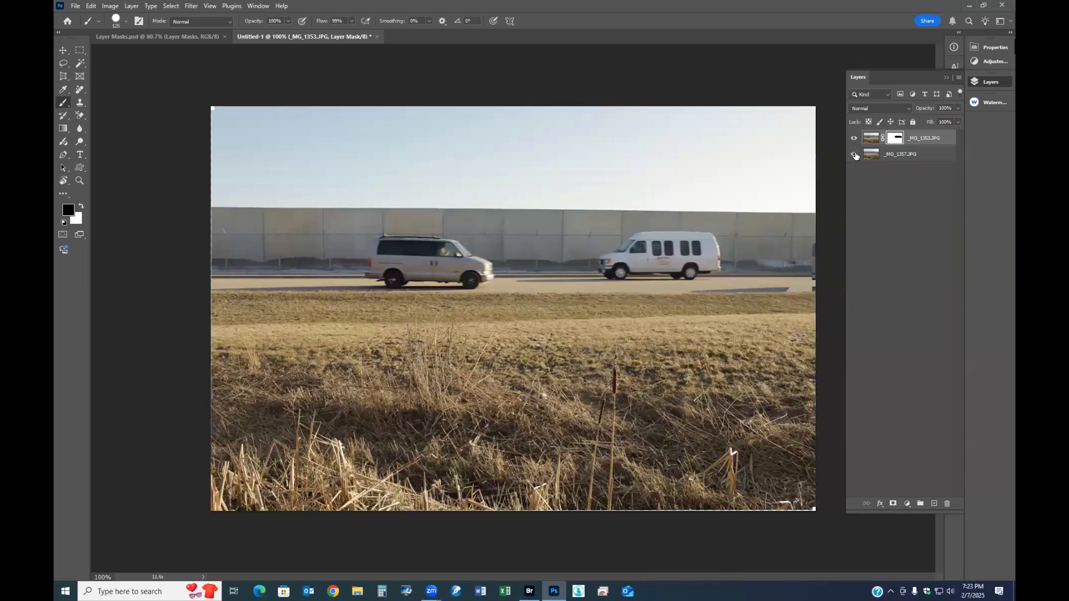
pyautogui.keyDown('alt'); pyautogui.click(894, 138); pyautogui.keyUp('alt')
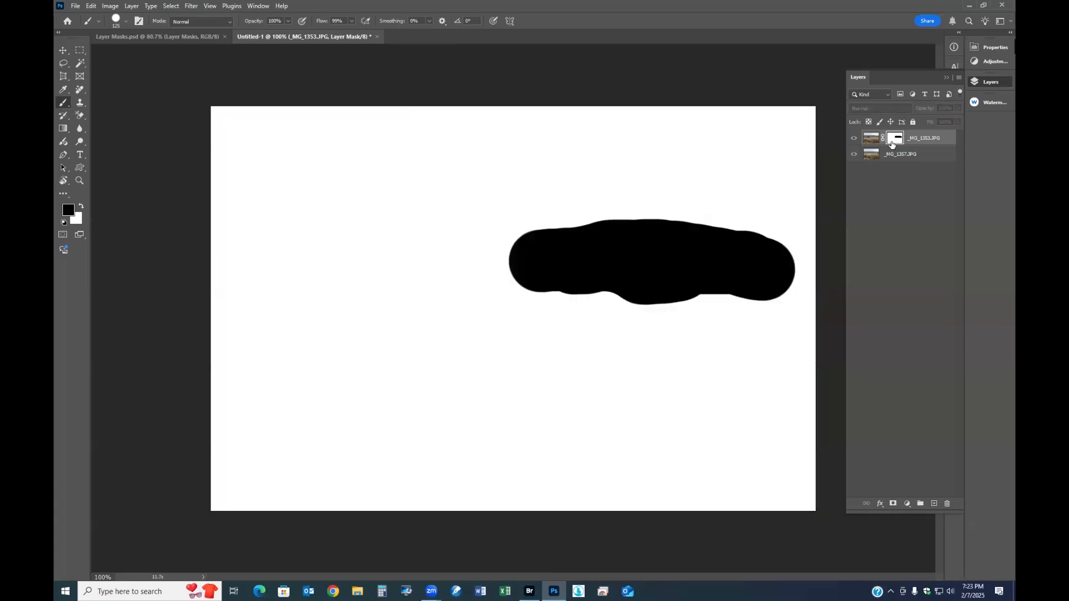
pyautogui.hotkey('ctrl', '2')
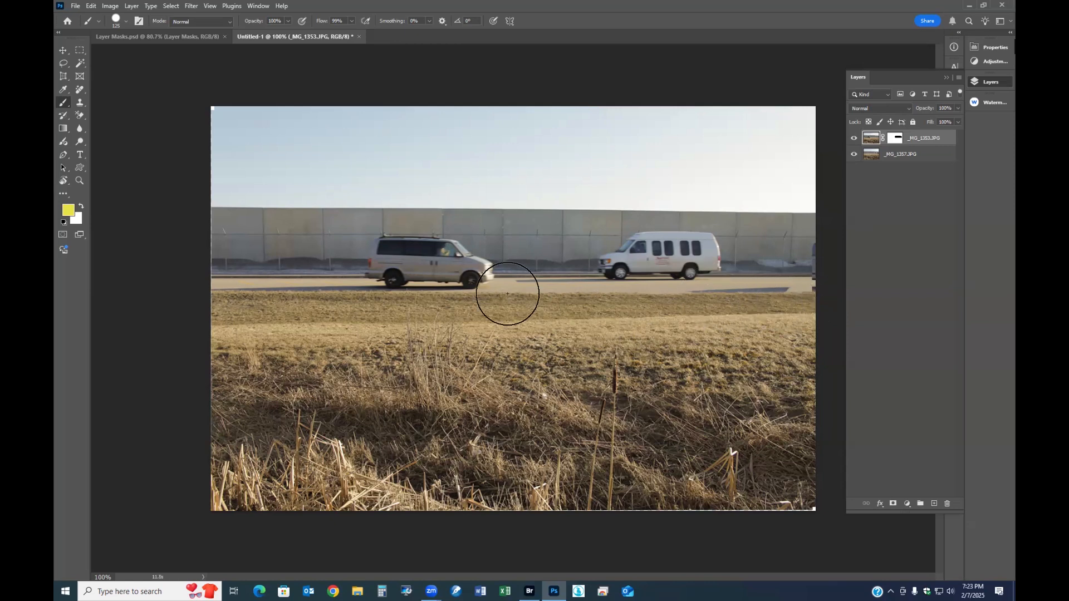
# Paint white on the _MG_1353.JPG layer mask along the grass below the white van, and return the foreground color to black
pyautogui.press('d')
pyautogui.press('x')
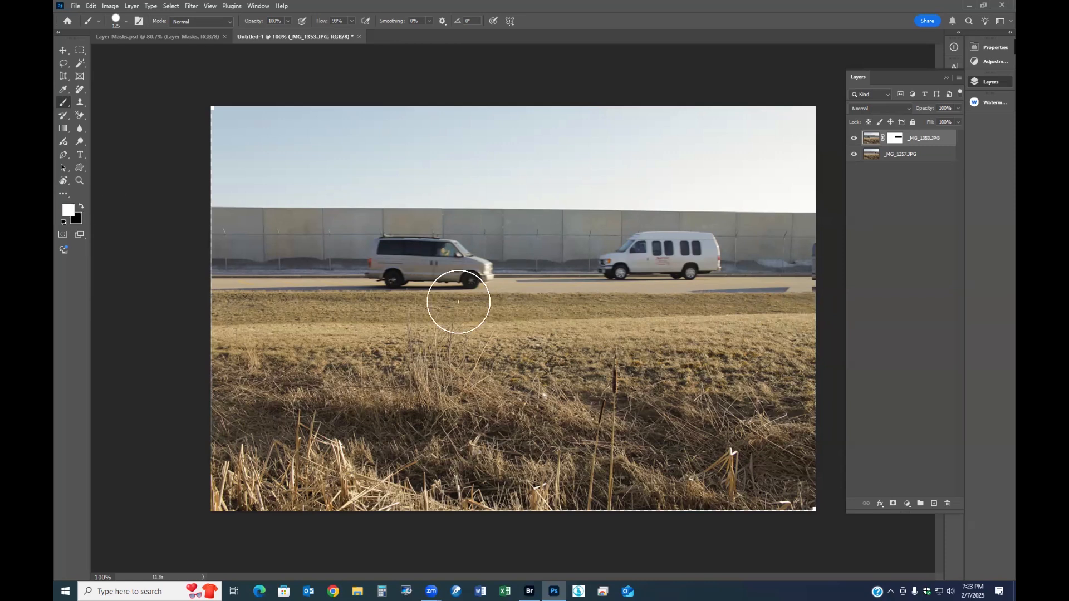
pyautogui.click(895, 138)
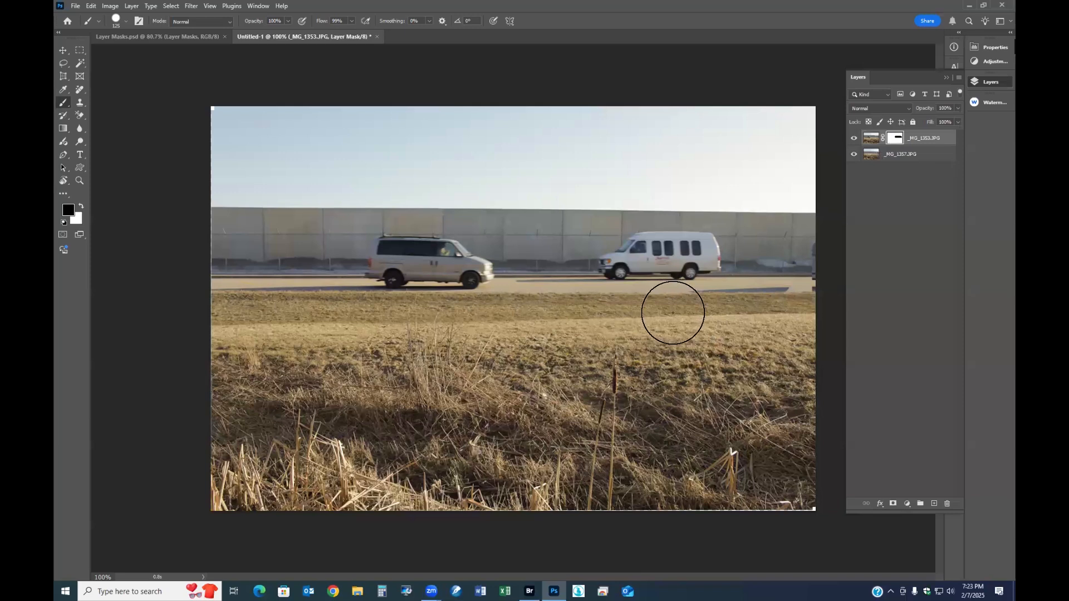
pyautogui.press('x')
pyautogui.moveTo(719, 311); pyautogui.dragTo(795, 303)
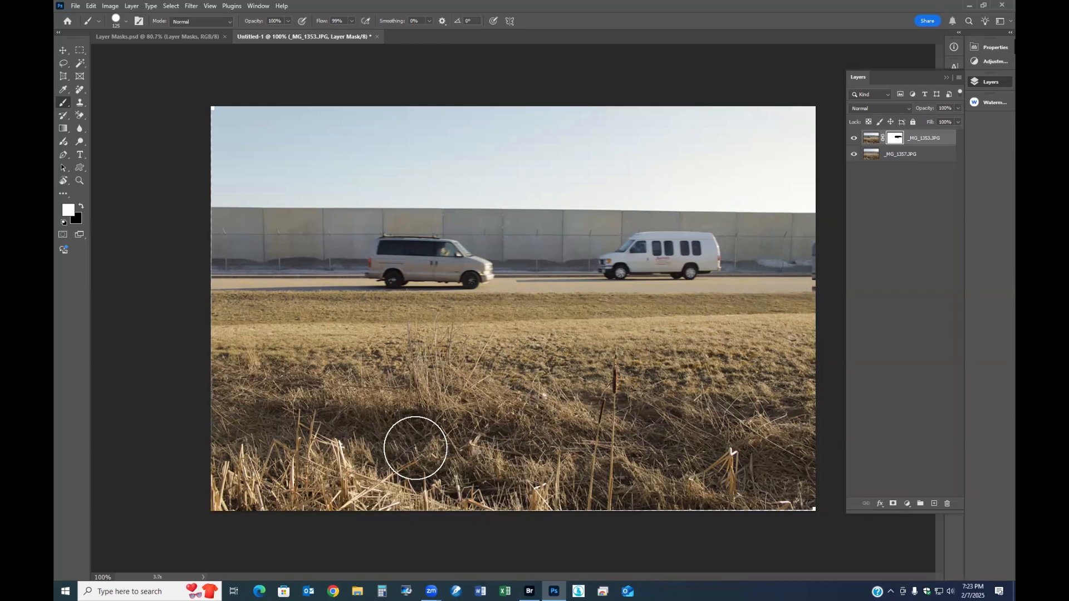
pyautogui.click(523, 295)
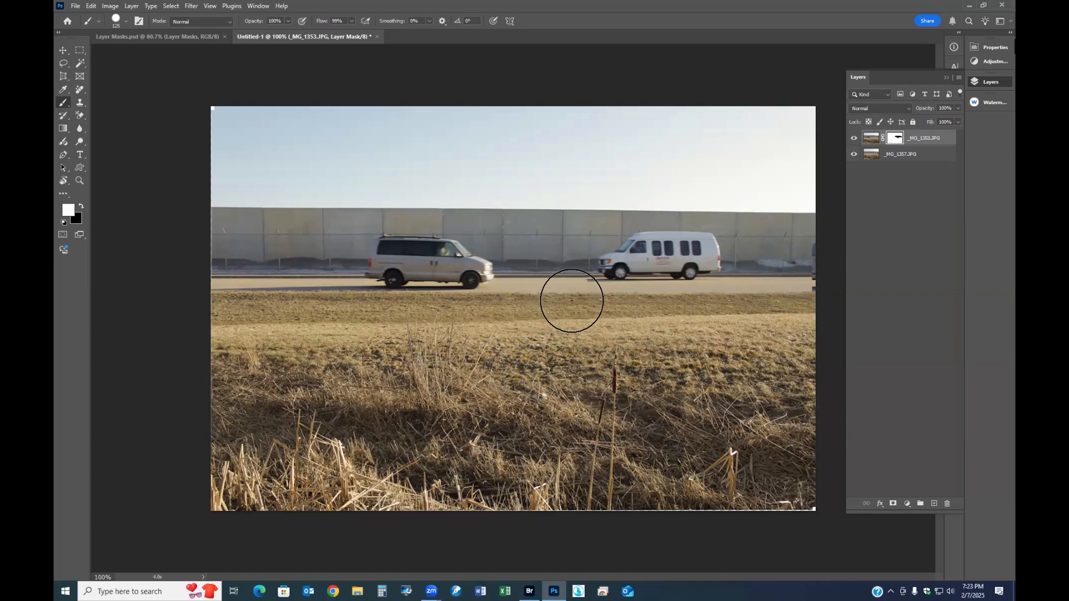
pyautogui.press('x')
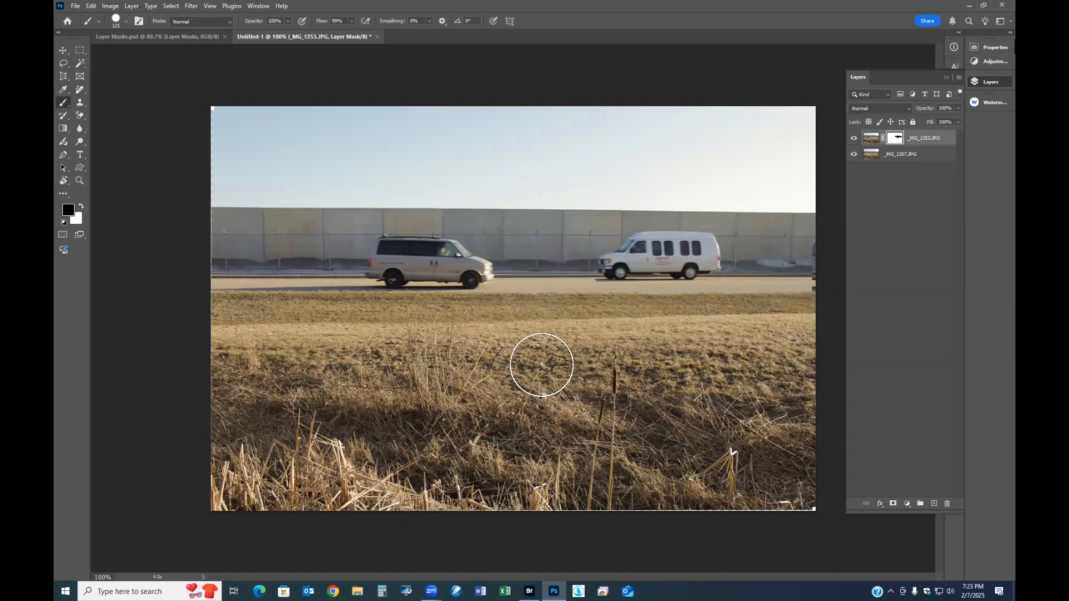